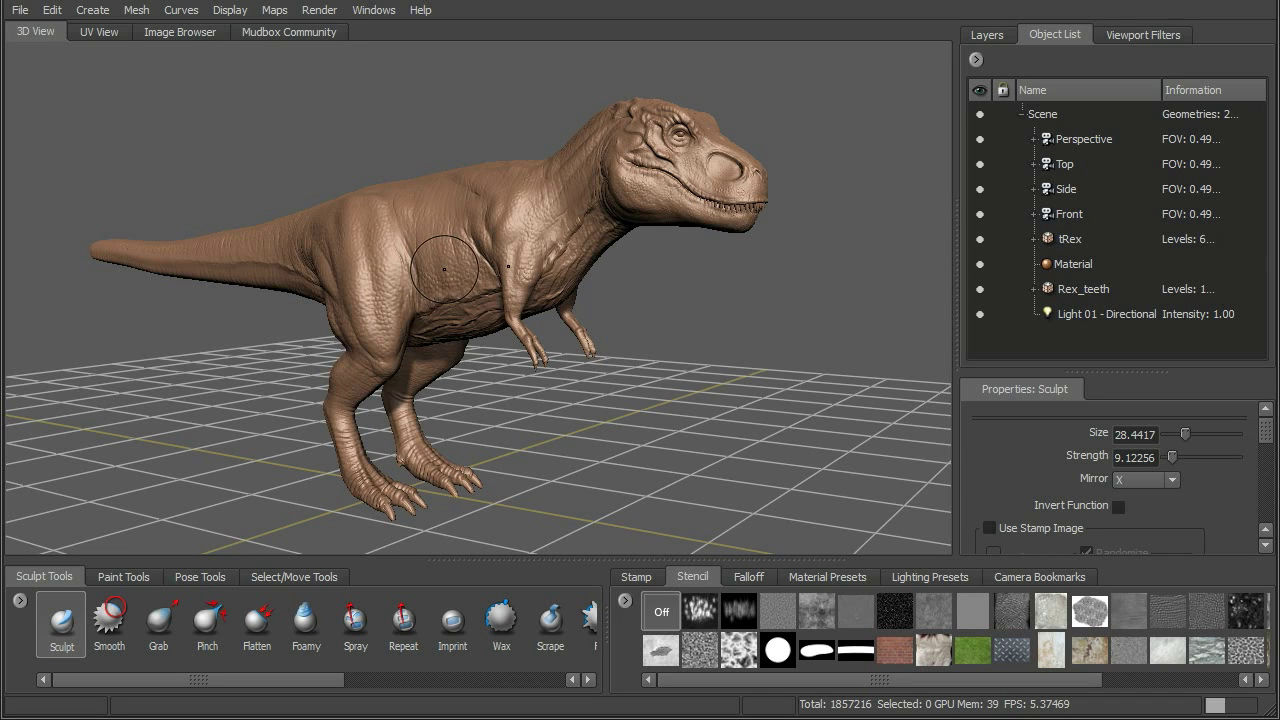
left_click_drag(486, 253, 538, 255, "alt")
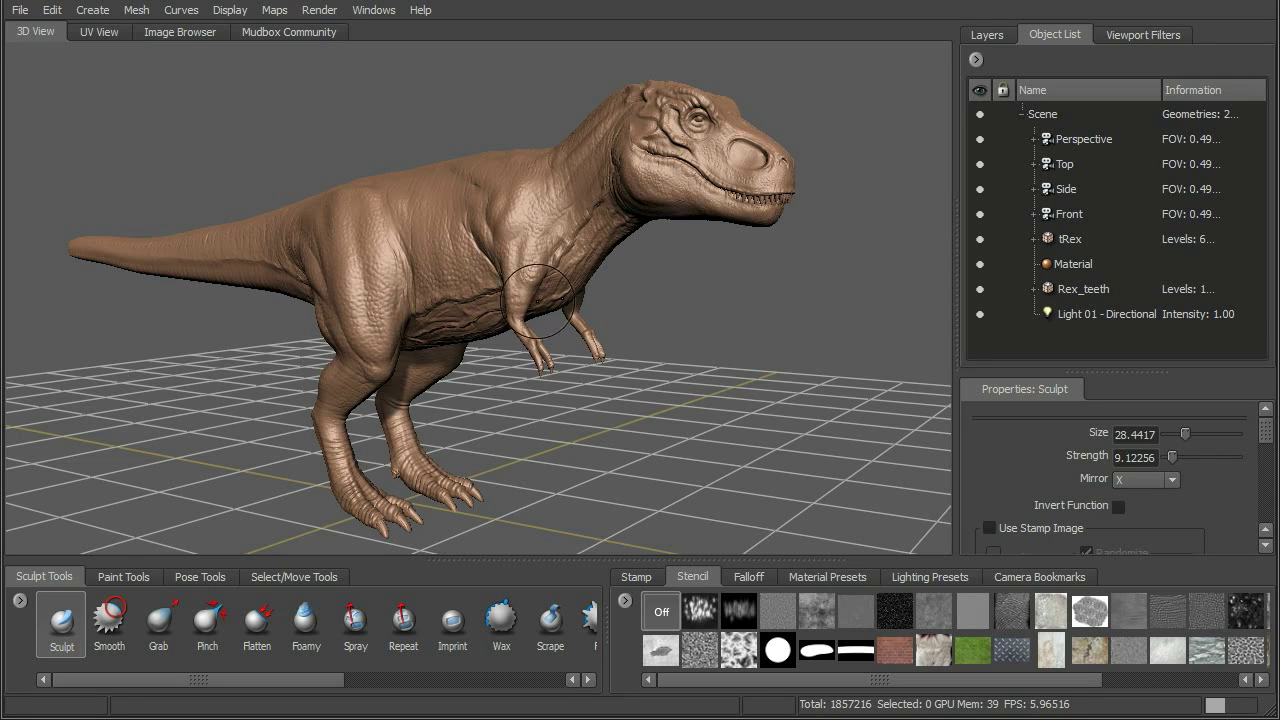
left_click_drag(591, 277, 581, 262)
mouse_move(581, 262)
left_mouse_down()
mouse_move(545, 235)
mouse_move(525, 251)
mouse_move(576, 240)
left_mouse_up()
Step: Examine the map types offered for a new texture map extraction operation and close the dialog without extracting
left_click(319, 10)
mouse_move(275, 12)
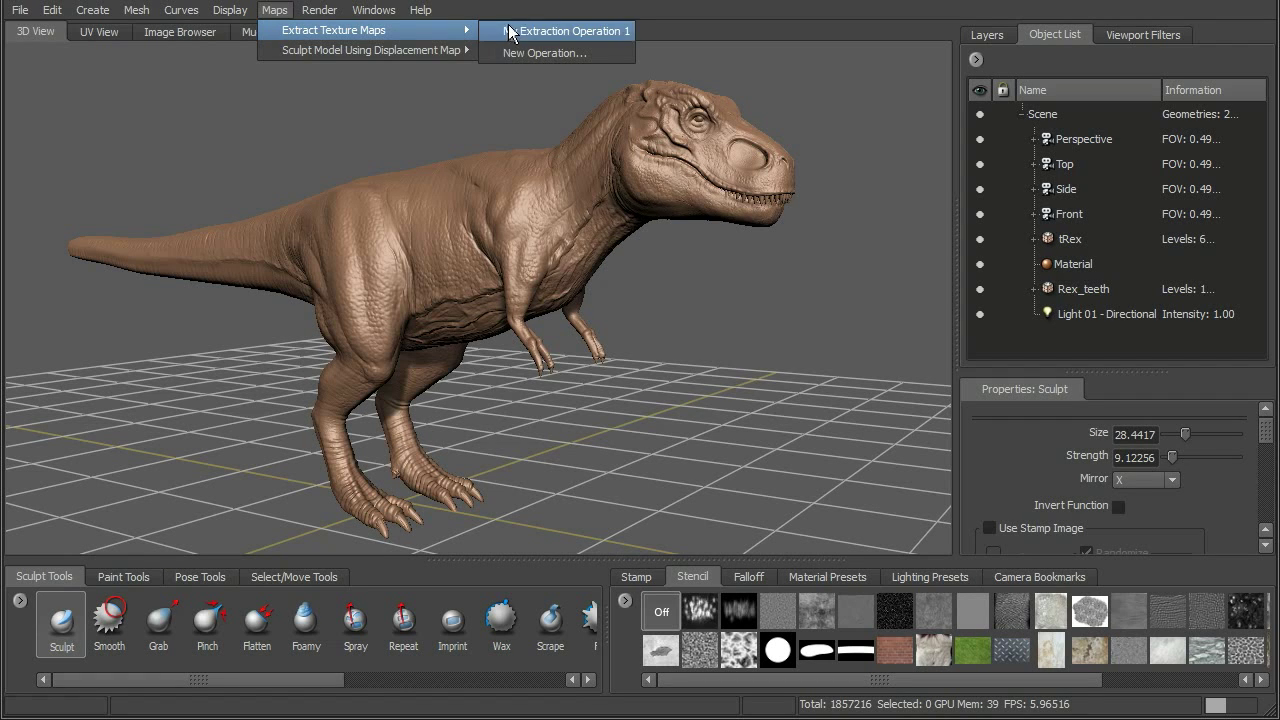
left_click(532, 53)
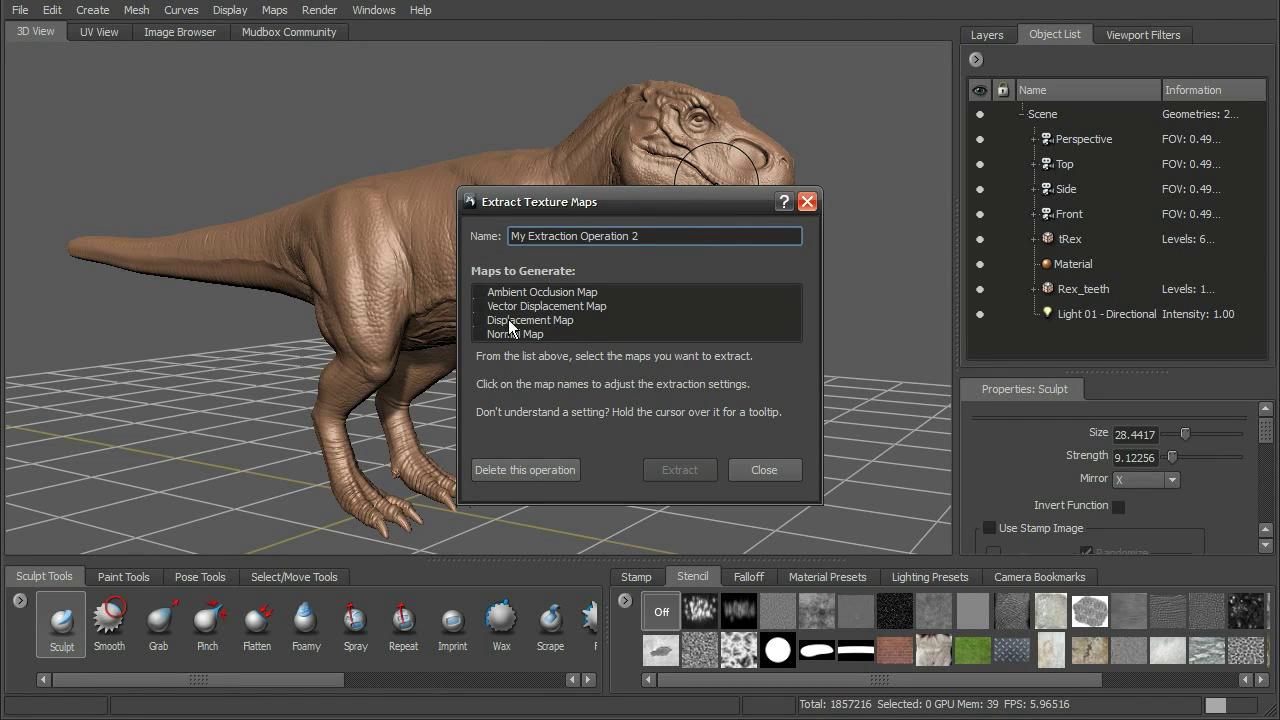
mouse_move(596, 305)
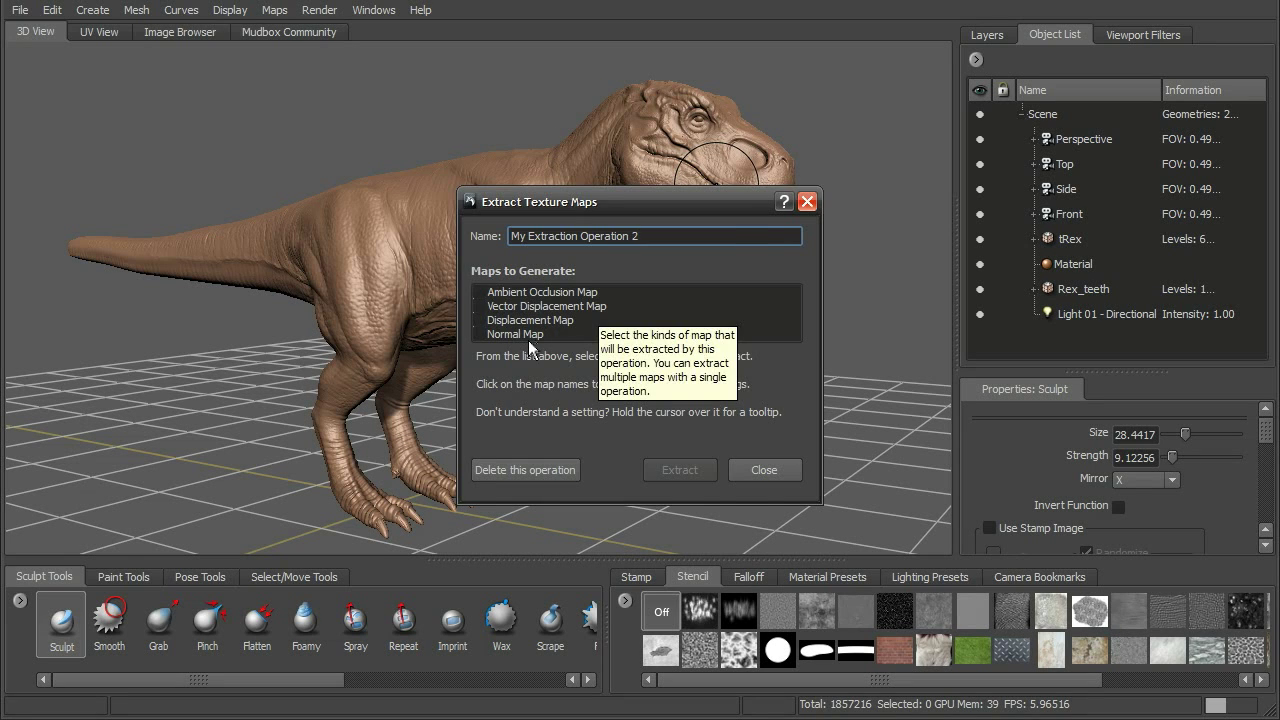
left_click(764, 470)
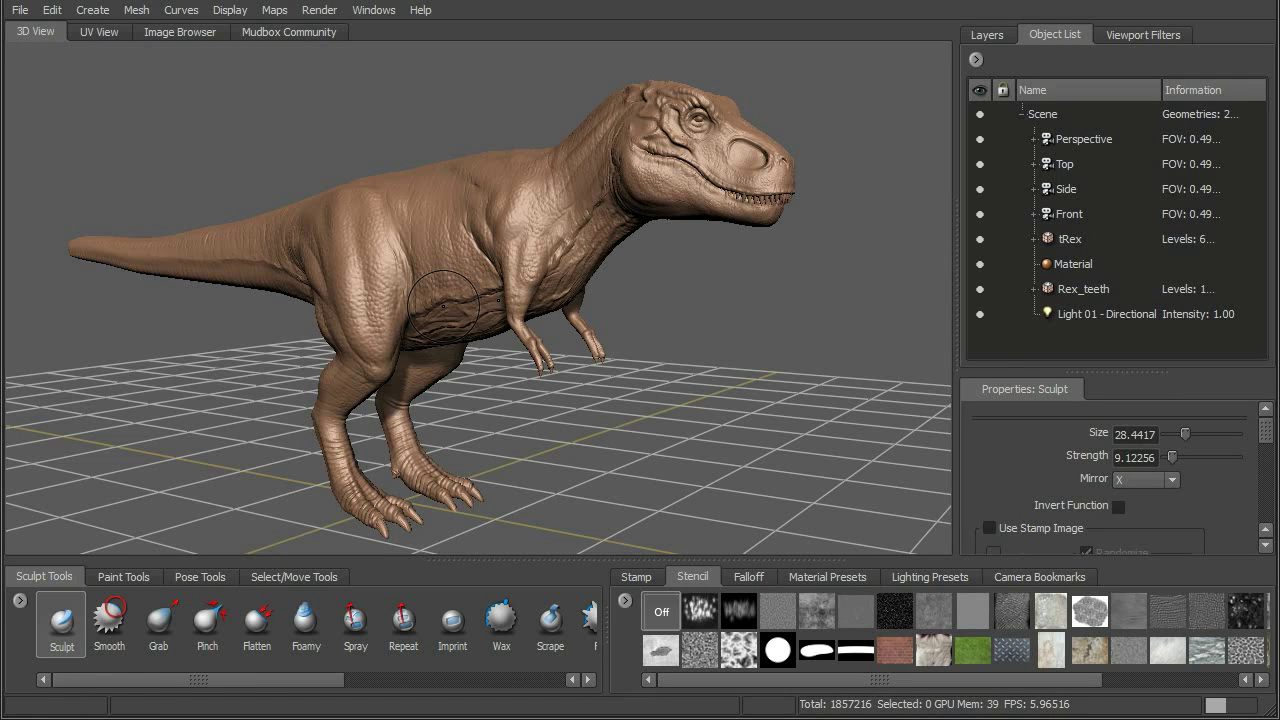
Step: Start a new scene and create a sculpture from the Plane starting point
left_click_drag(444, 307, 446, 300)
left_click(21, 11)
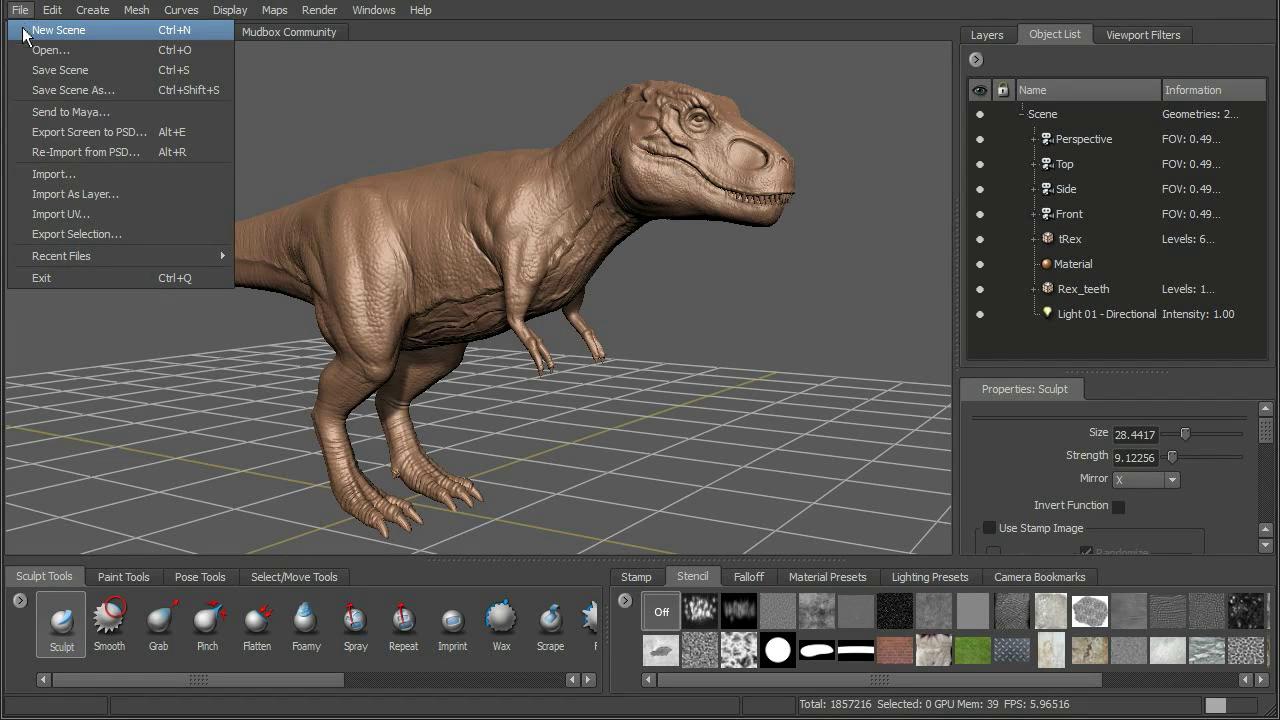
key("Return")
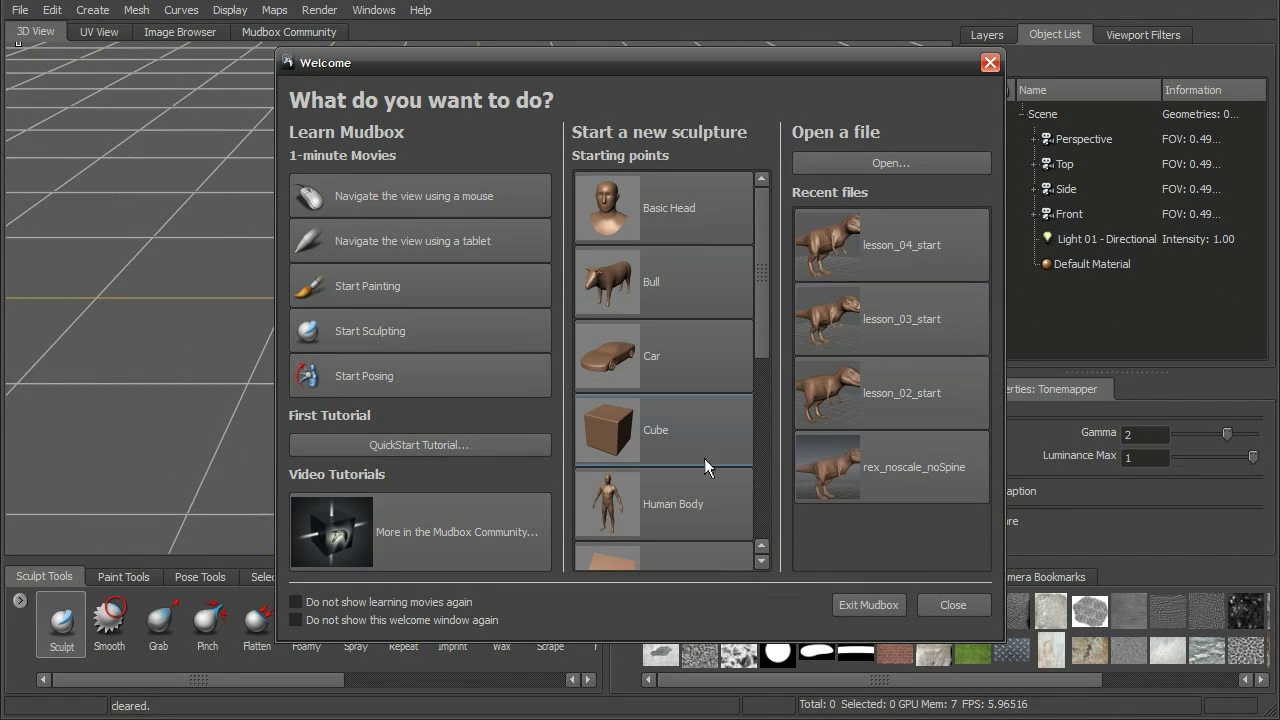
left_click_drag(756, 323, 761, 425)
left_click(637, 384)
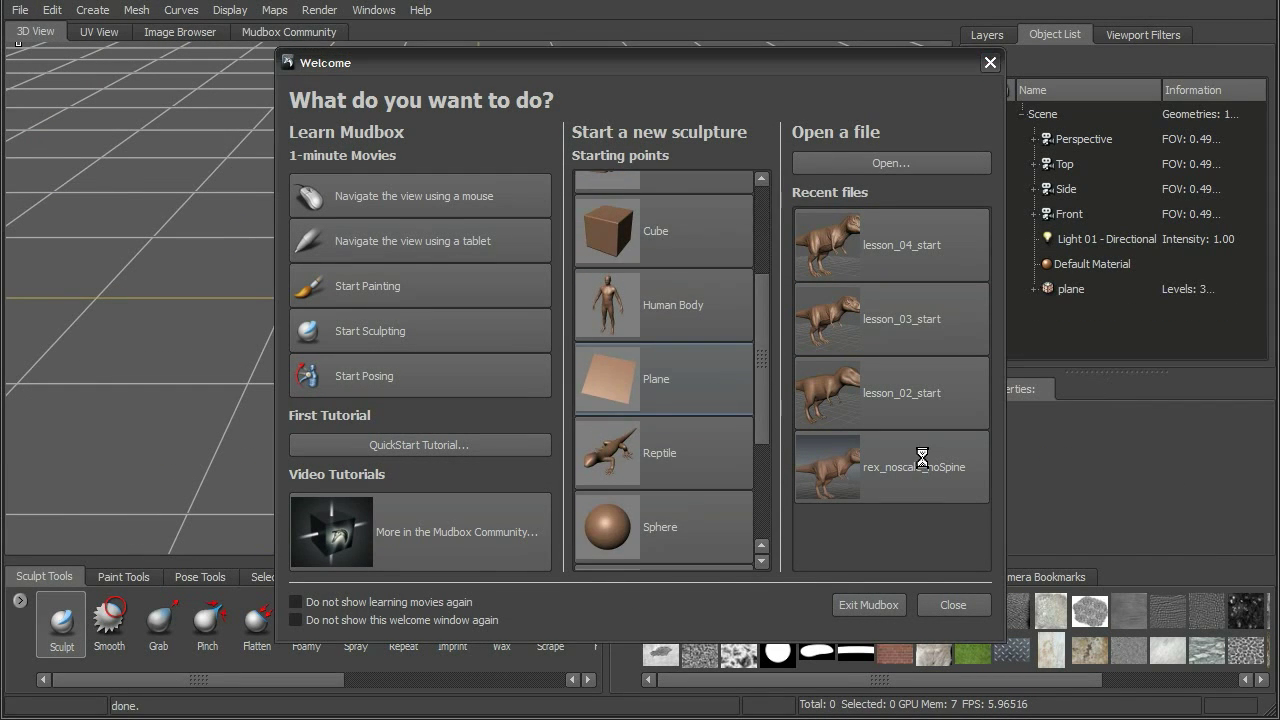
Step: Rename the plane object as Source
mouse_move(783, 263)
left_mouse_down("alt")
mouse_move(720, 281)
mouse_move(726, 269)
left_mouse_up("alt")
mouse_move(726, 269)
right_mouse_down("alt")
mouse_move(640, 268)
mouse_move(655, 268)
right_mouse_up("alt")
left_click(1073, 286)
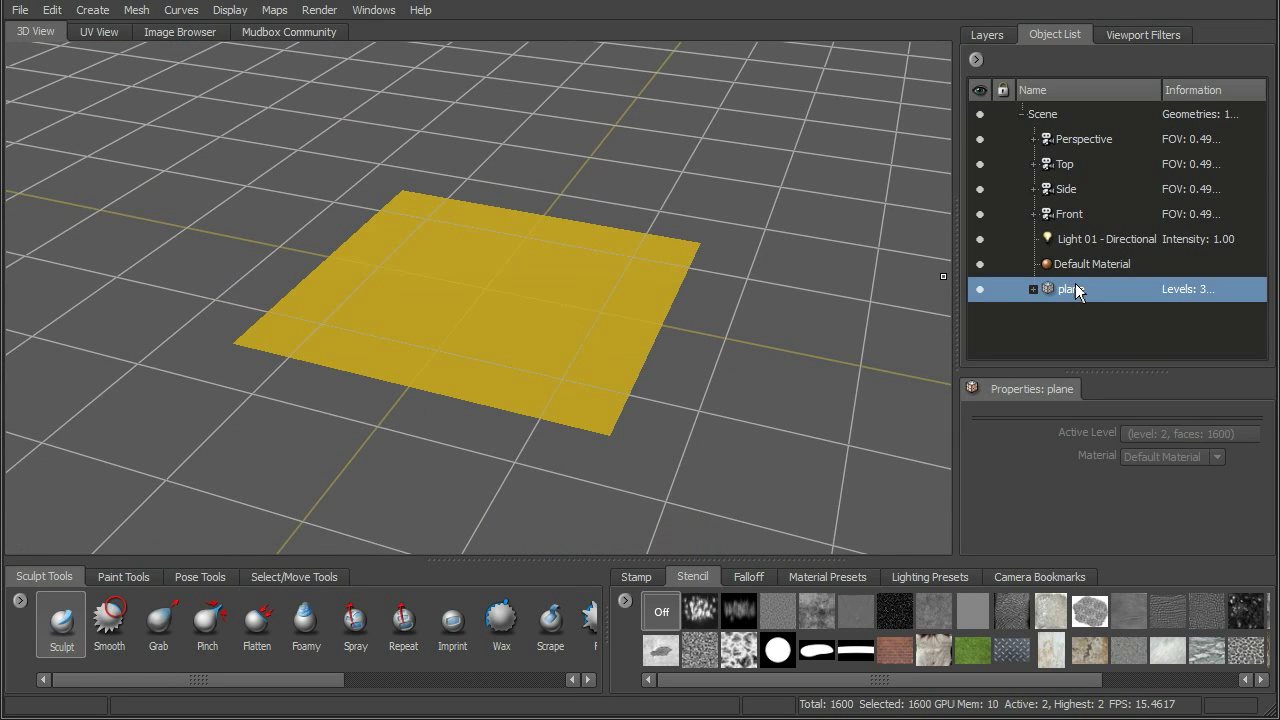
right_click(1075, 284)
left_click(1117, 356)
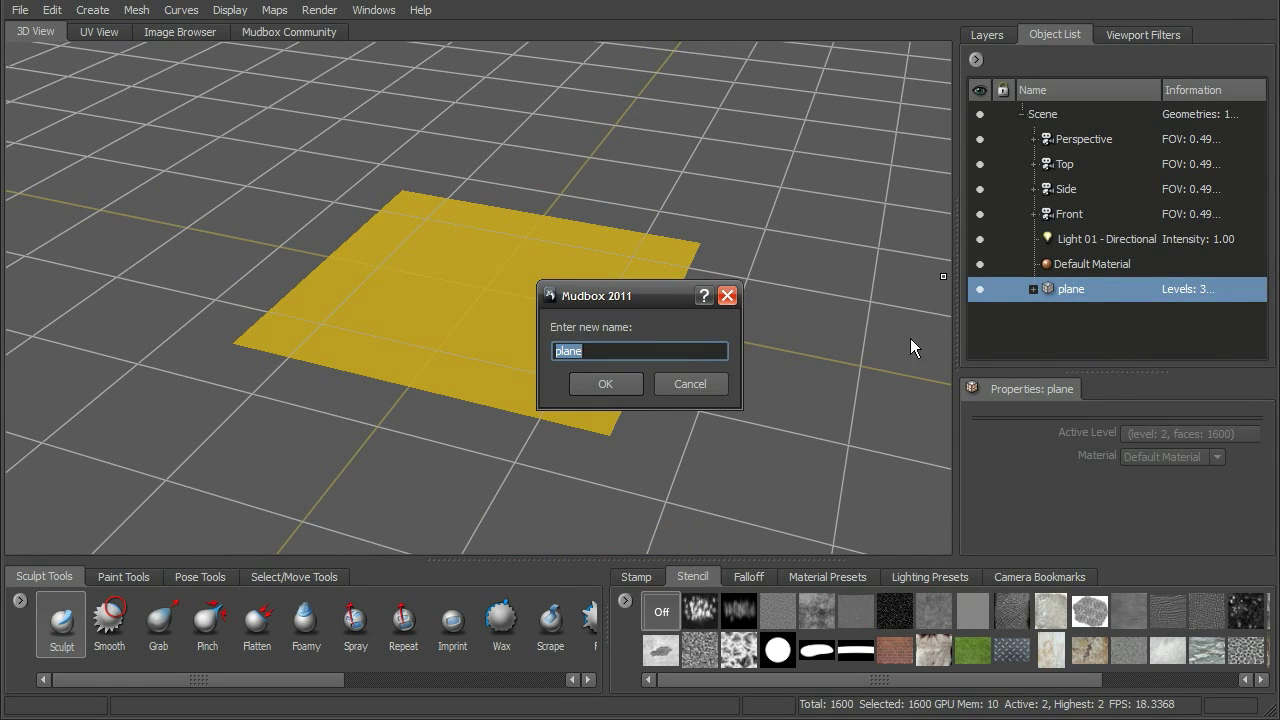
type("Source")
left_click(628, 383)
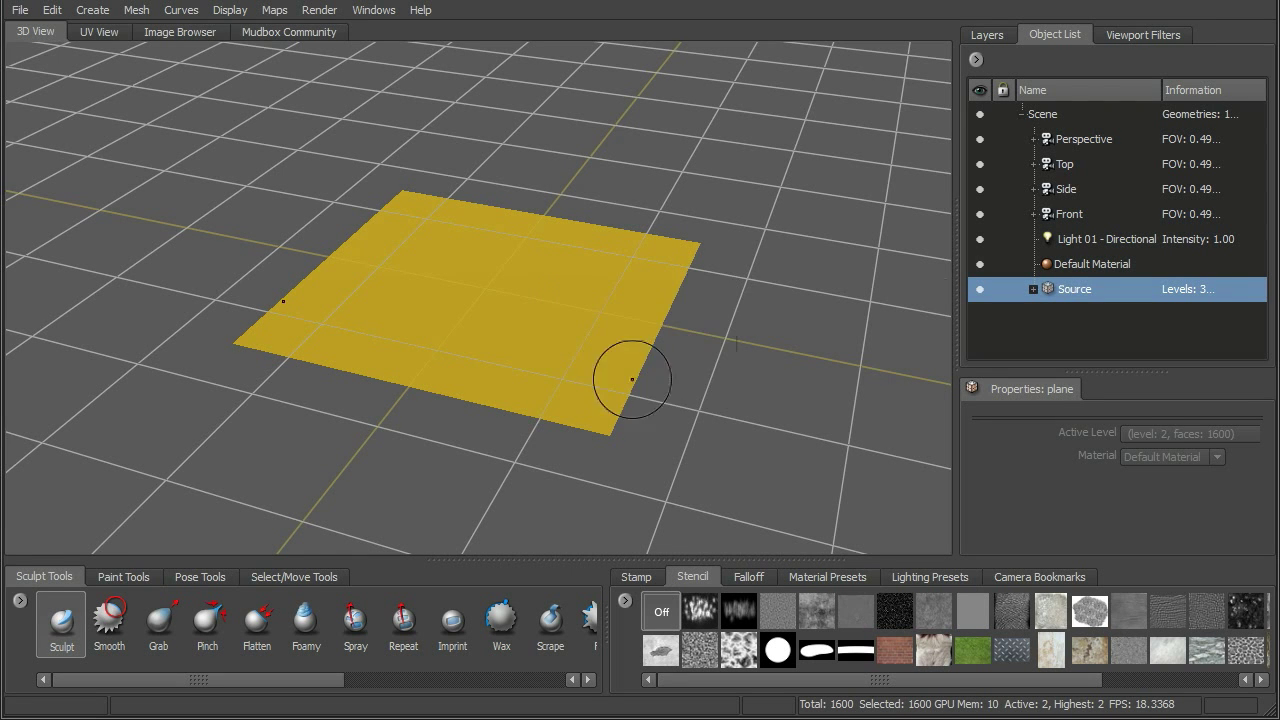
Step: Deselect the Source plane and subdivide it four times, up to level 6
left_click_drag(799, 275, 874, 280, "alt")
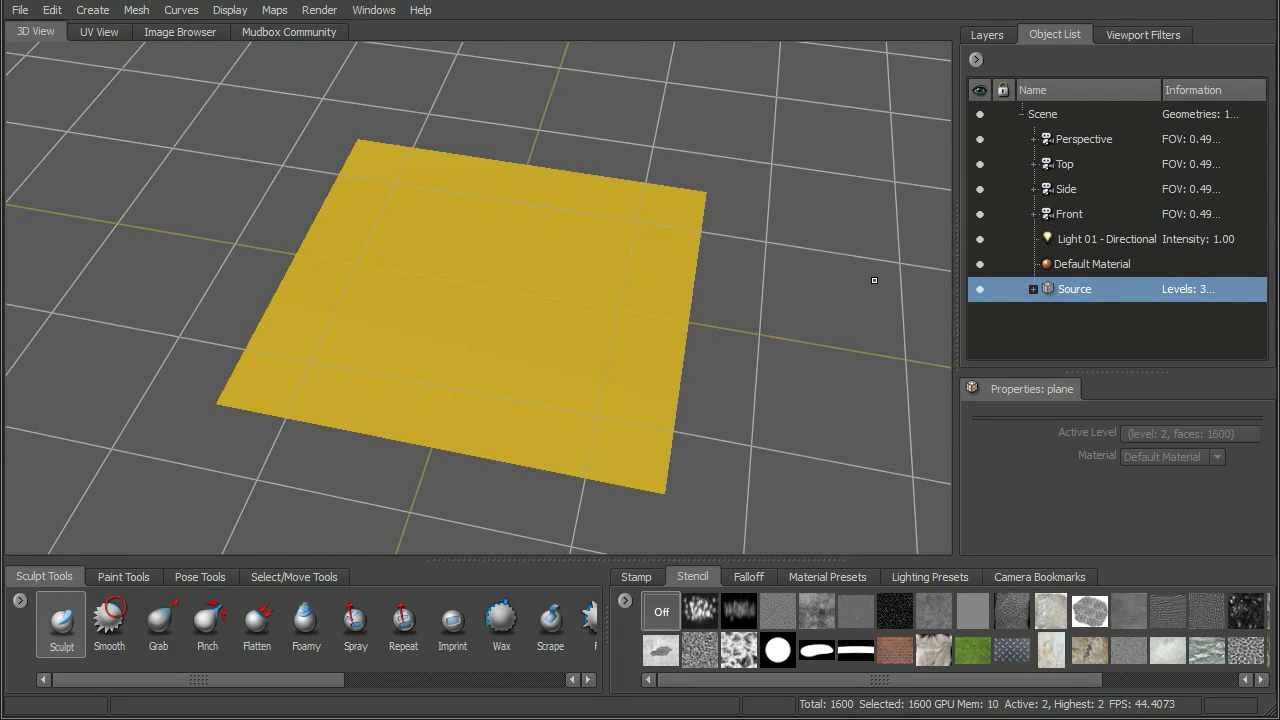
left_click(1070, 264)
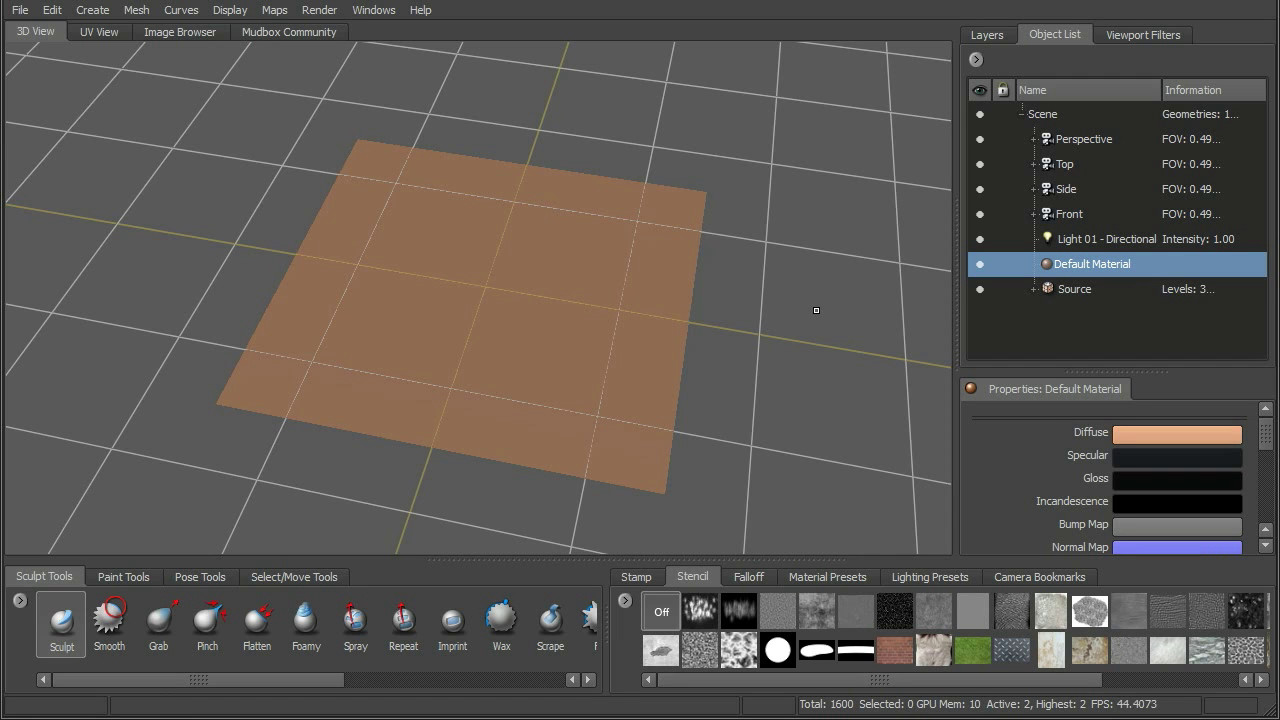
key("shift+d")
key("shift+d")
key("shift+d")
key("shift+d")
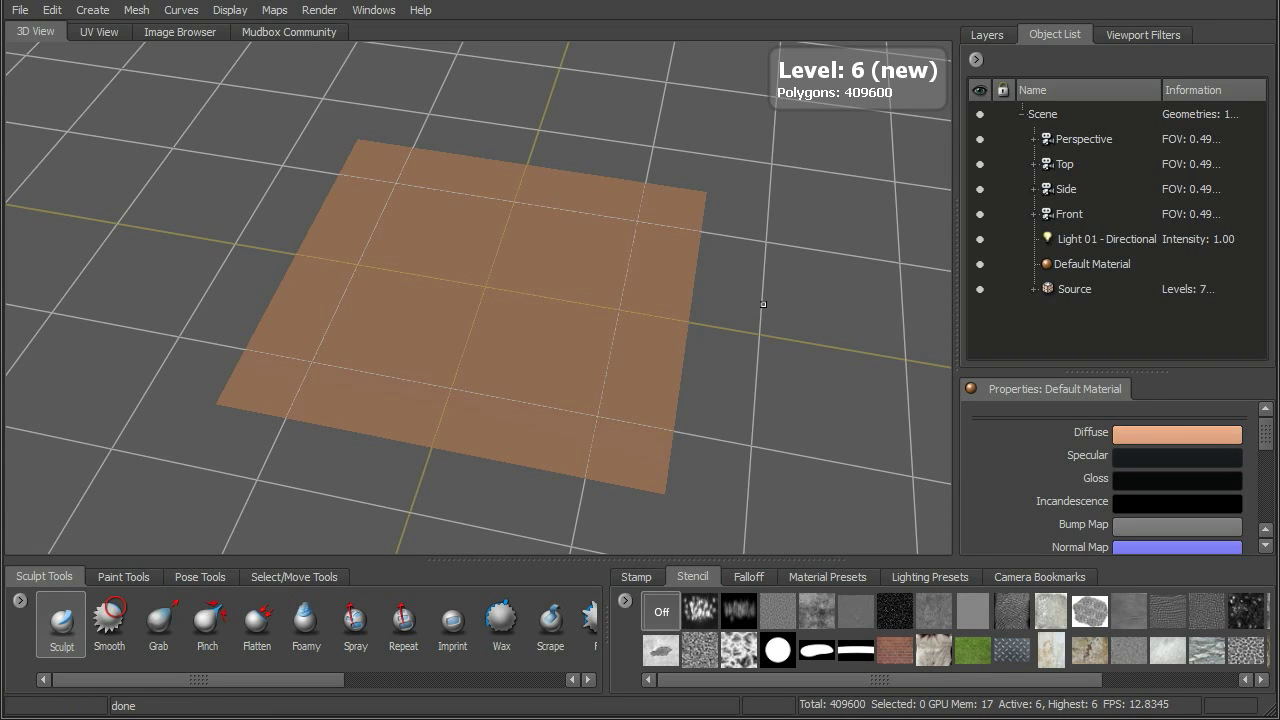
mouse_move(514, 271)
left_mouse_down()
mouse_move(554, 314)
mouse_move(572, 378)
left_mouse_up()
right_click_drag(614, 334, 670, 386, "alt")
key("ctrl+z")
mouse_move(794, 277)
left_mouse_down("alt")
mouse_move(826, 286)
mouse_move(758, 232)
left_mouse_up("alt")
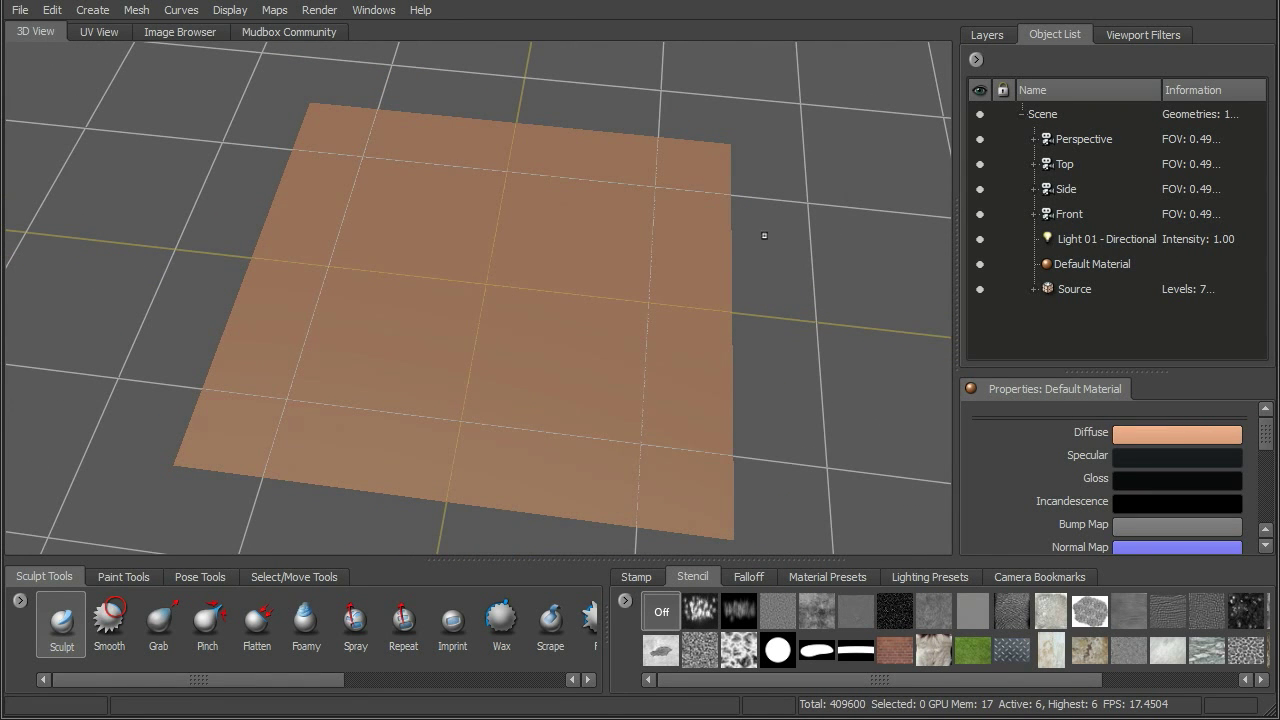
Step: Select the Sculpt brush and set its size to 23.5186 and its strength to 32.9666
left_click(62, 622)
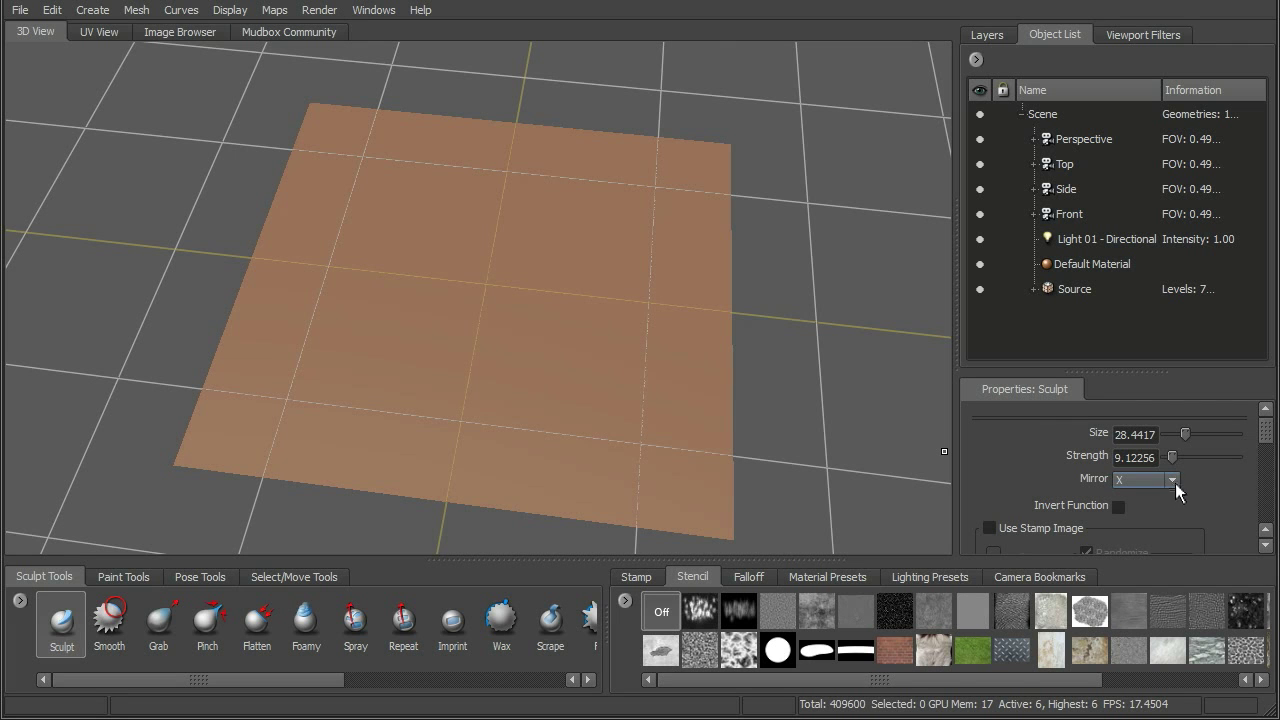
mouse_move(774, 398)
left_mouse_down("alt")
mouse_move(813, 390)
mouse_move(772, 400)
left_mouse_up("alt")
scroll(812, 390, "up", 2)
left_click_drag(577, 200, 574, 194)
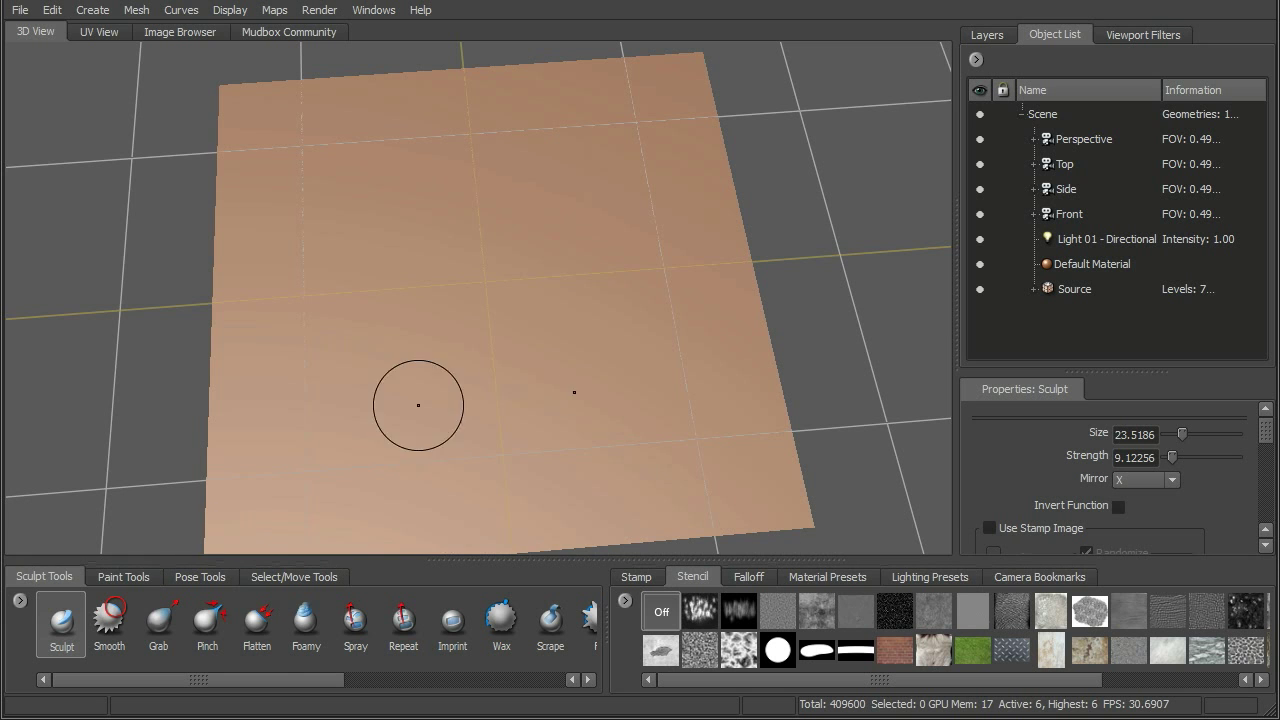
left_click_drag(440, 342, 443, 314)
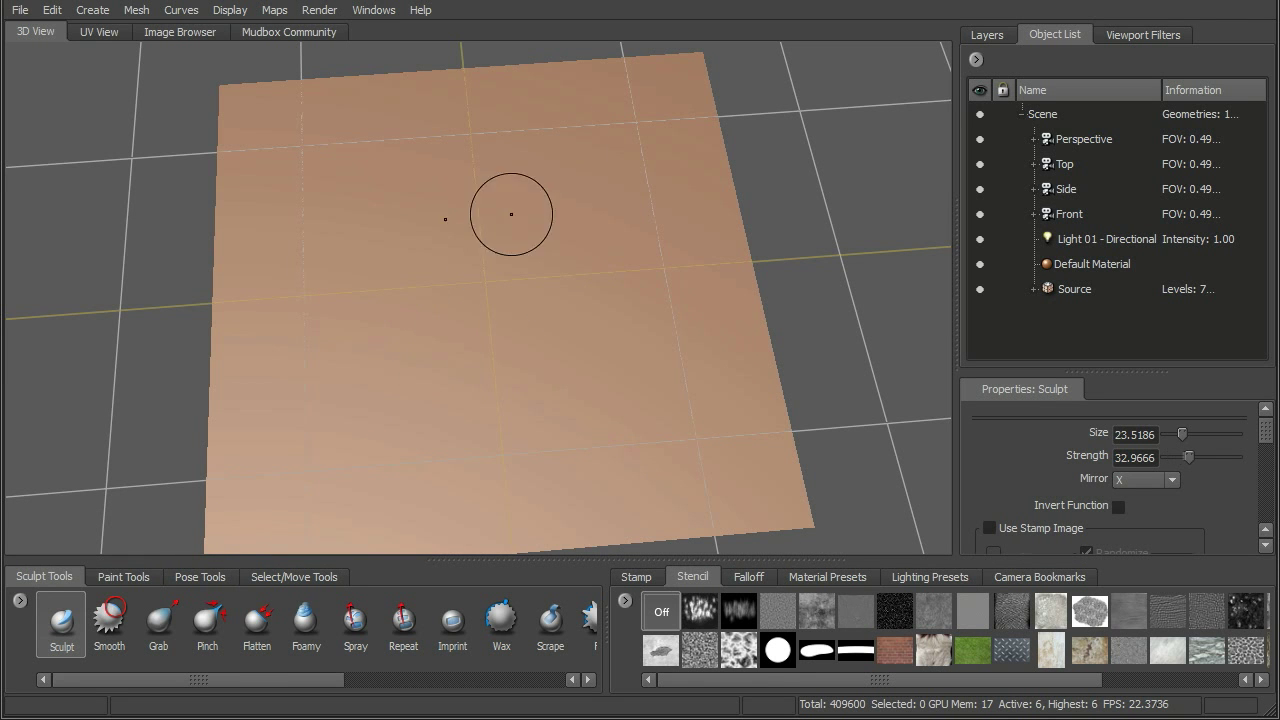
Step: Sculpt thick mirrored ridges and side limbs across the plane with brush size 41.5591 and smooth them
mouse_move(500, 126)
left_mouse_down()
mouse_move(518, 240)
mouse_move(526, 166)
mouse_move(562, 188)
mouse_move(499, 142)
mouse_move(508, 178)
mouse_move(566, 223)
mouse_move(577, 262)
mouse_move(552, 293)
mouse_move(560, 334)
mouse_move(690, 452)
left_mouse_up()
key("ctrl+z")
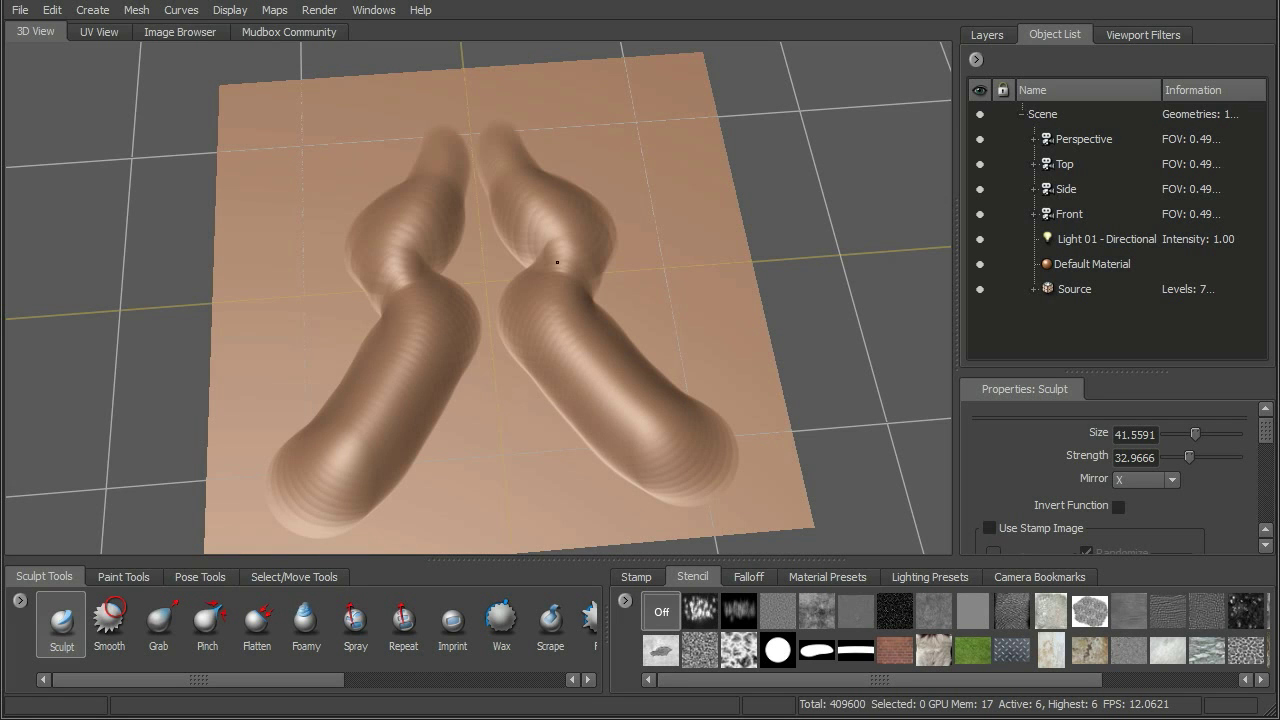
mouse_move(474, 186)
left_mouse_down("shift")
mouse_move(476, 265)
mouse_move(572, 412)
mouse_move(530, 400)
mouse_move(586, 457)
mouse_move(655, 490)
mouse_move(549, 402)
mouse_move(590, 392)
left_mouse_up("shift")
mouse_move(556, 270)
left_mouse_down("shift")
mouse_move(500, 150)
mouse_move(525, 195)
mouse_move(640, 262)
mouse_move(568, 228)
mouse_move(655, 460)
mouse_move(626, 431)
left_mouse_up("shift")
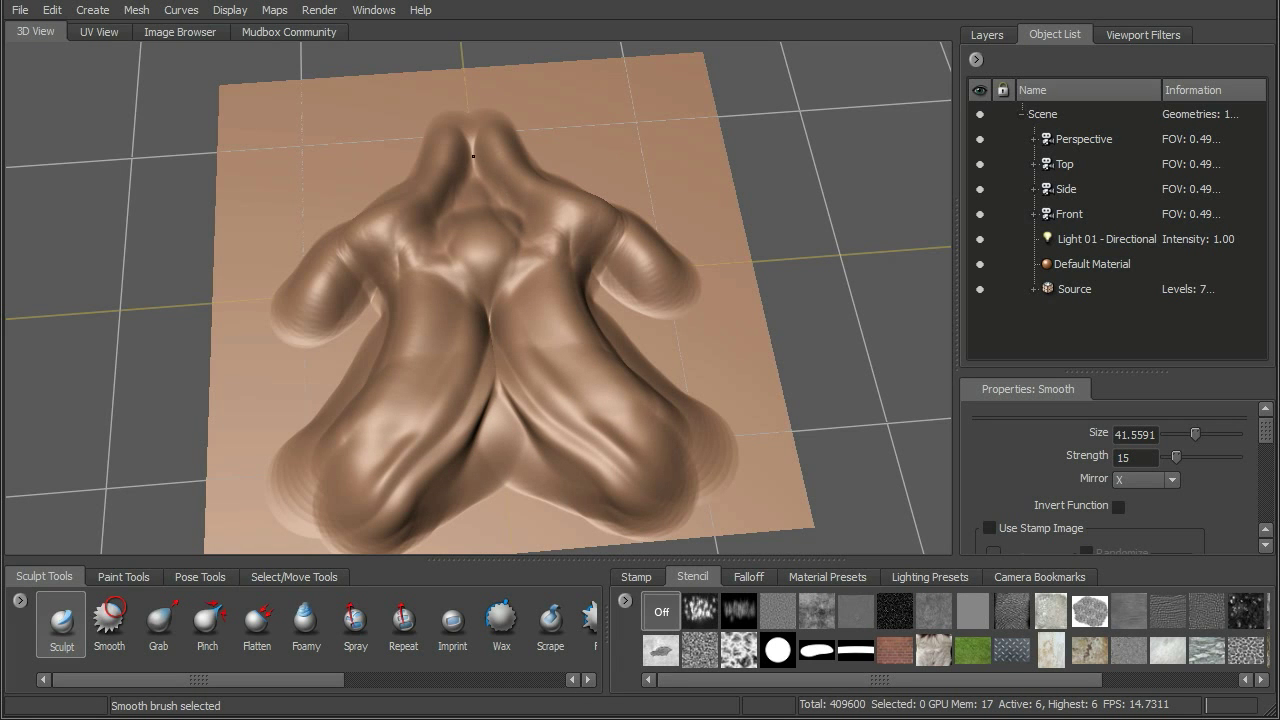
Step: Build up flat layers on the two mirrored lower lobes with the Wax brush at strength 15
left_click(501, 620)
left_click_drag(590, 326, 561, 345, "alt")
left_click_drag(621, 467, 574, 400)
mouse_move(550, 316)
left_mouse_down()
mouse_move(535, 311)
mouse_move(552, 306)
left_mouse_up()
left_click_drag(555, 217, 560, 227, "alt")
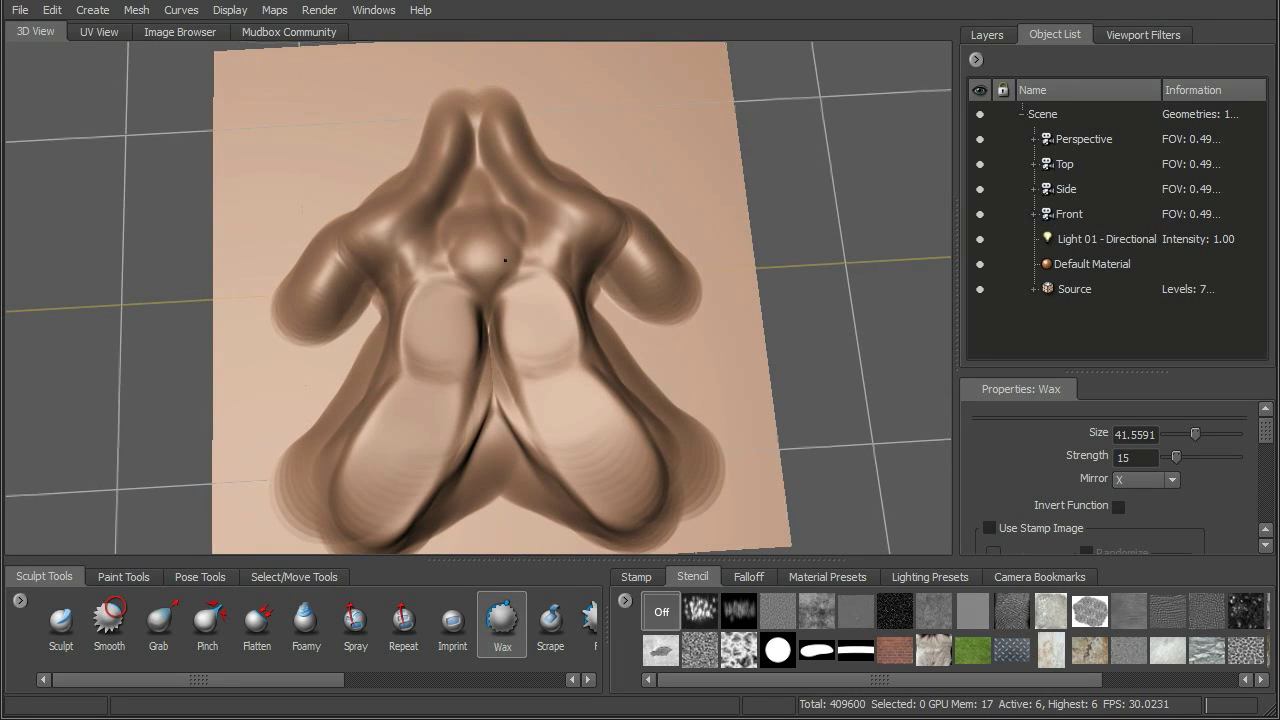
Step: Add Wax strokes over the central bulge, the upper limbs and the junction between the lower lobes
left_click_drag(505, 261, 491, 250)
mouse_move(497, 118)
left_mouse_down()
mouse_move(525, 175)
mouse_move(530, 165)
mouse_move(575, 225)
mouse_move(550, 257)
mouse_move(600, 245)
mouse_move(645, 270)
mouse_move(645, 252)
mouse_move(664, 291)
mouse_move(654, 306)
left_mouse_up()
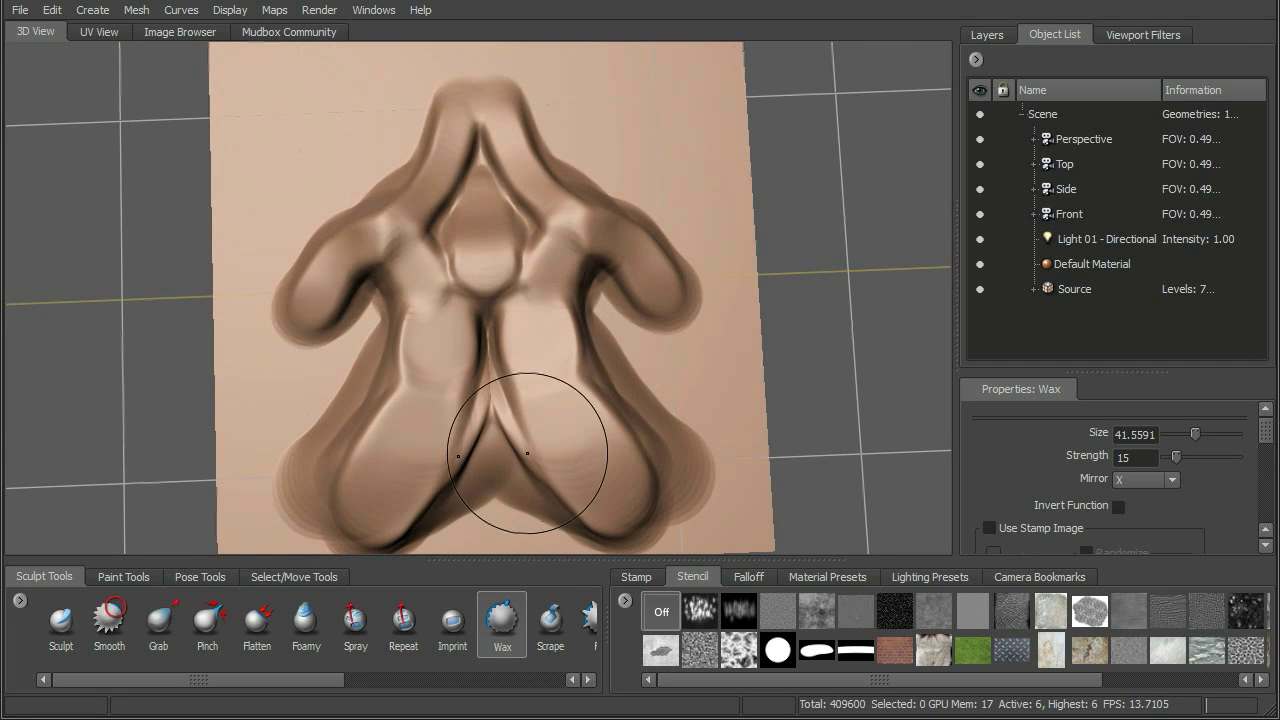
left_click_drag(499, 440, 500, 412)
left_click_drag(543, 466, 539, 431)
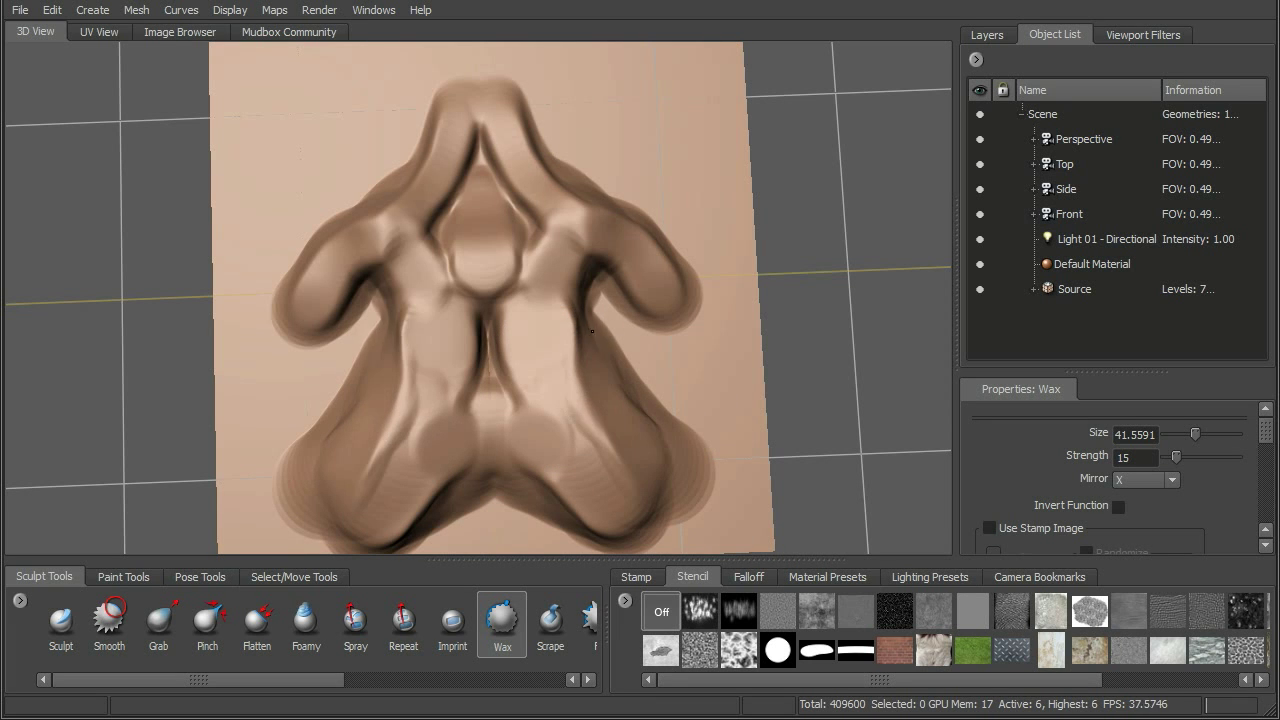
left_click_drag(585, 293, 590, 276)
left_click_drag(541, 226, 525, 192)
mouse_move(523, 192)
left_mouse_down()
mouse_move(511, 177)
mouse_move(519, 196)
left_mouse_up()
Step: Sculpt long mirrored ridges down both halves of the form with brush size 25.9127 and smooth them
left_click_drag(410, 285, 500, 272, "alt")
right_click_drag(500, 272, 520, 309, "alt")
left_click(61, 620)
mouse_move(329, 457)
left_mouse_down("alt")
mouse_move(440, 390)
mouse_move(520, 301)
mouse_move(520, 334)
left_mouse_up("alt")
left_click_drag(590, 266, 595, 303)
mouse_move(548, 112)
left_mouse_down()
mouse_move(558, 350)
mouse_move(580, 430)
mouse_move(571, 172)
mouse_move(574, 402)
mouse_move(628, 497)
left_mouse_up()
left_click_drag(610, 361, 626, 382, "alt")
mouse_move(498, 99)
left_mouse_down()
mouse_move(549, 347)
mouse_move(612, 515)
left_mouse_up()
key("shift")
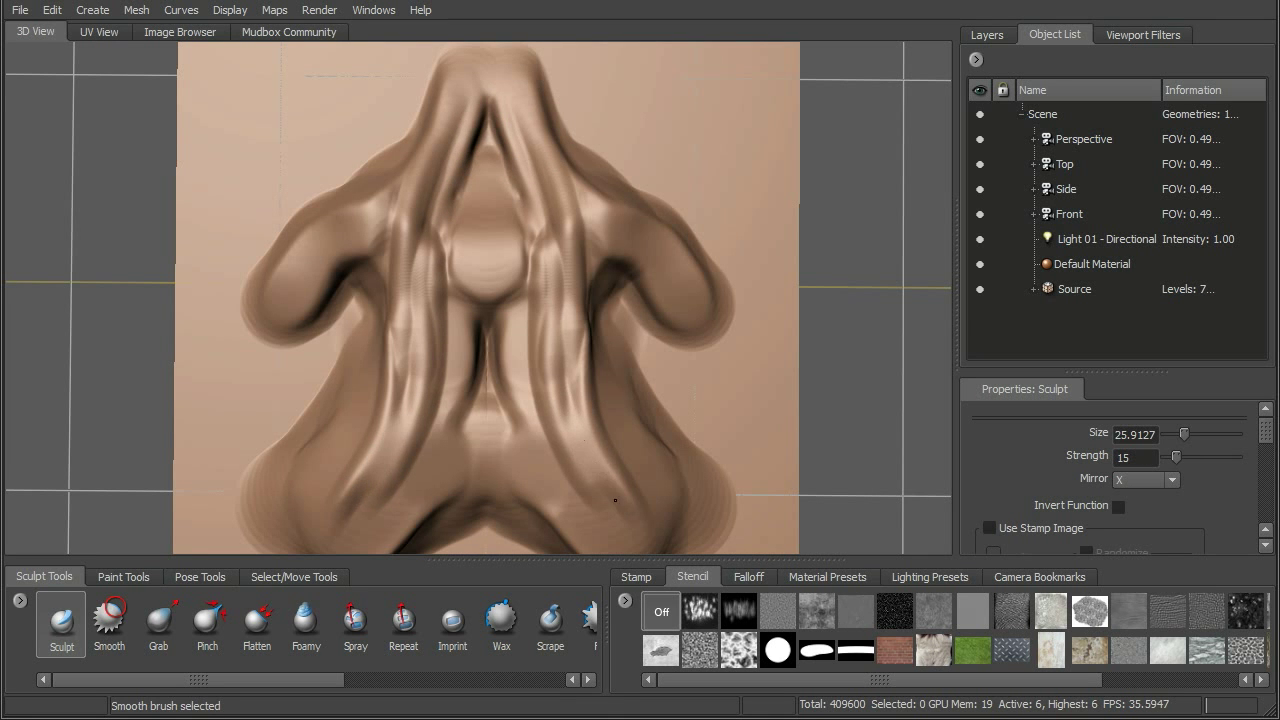
left_click_drag(561, 313, 560, 239, "shift")
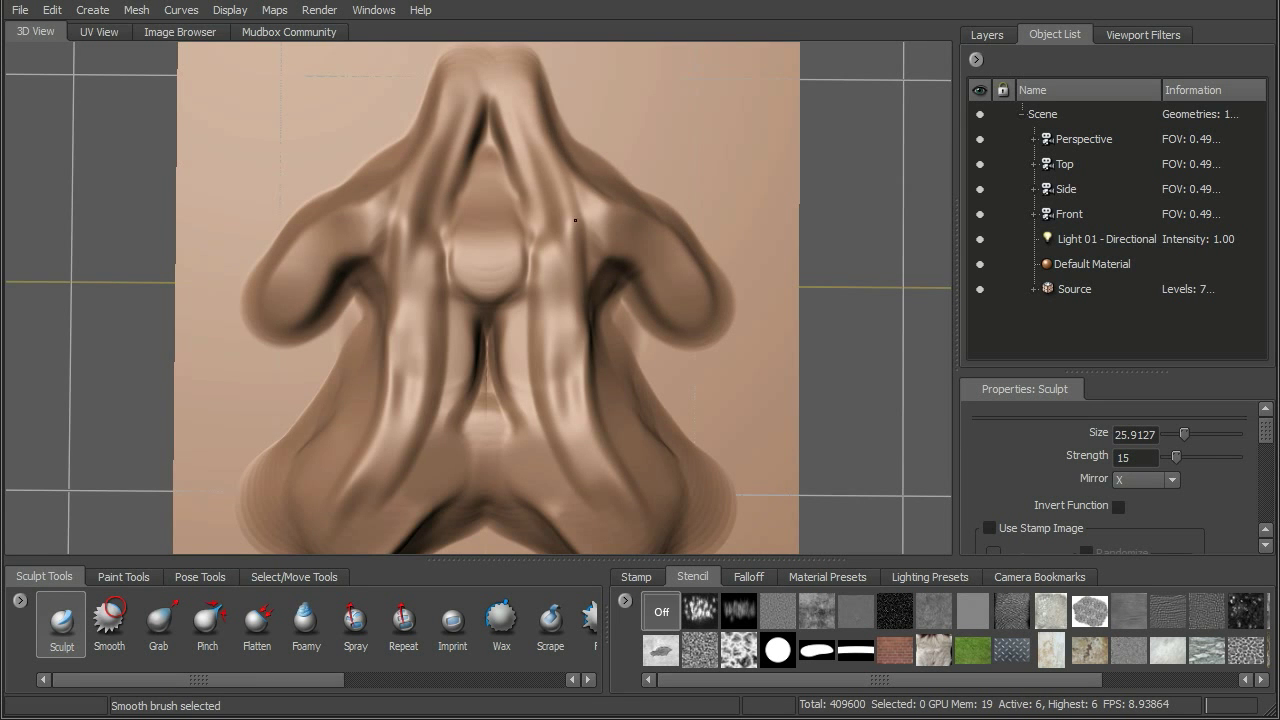
Step: Fill the central groove and build up the lower lobes with the Wax brush at size 25.9127
left_click_drag(575, 220, 514, 386, "alt")
left_click(501, 620)
mouse_move(420, 133)
left_mouse_down()
mouse_move(389, 108)
mouse_move(410, 198)
left_mouse_up()
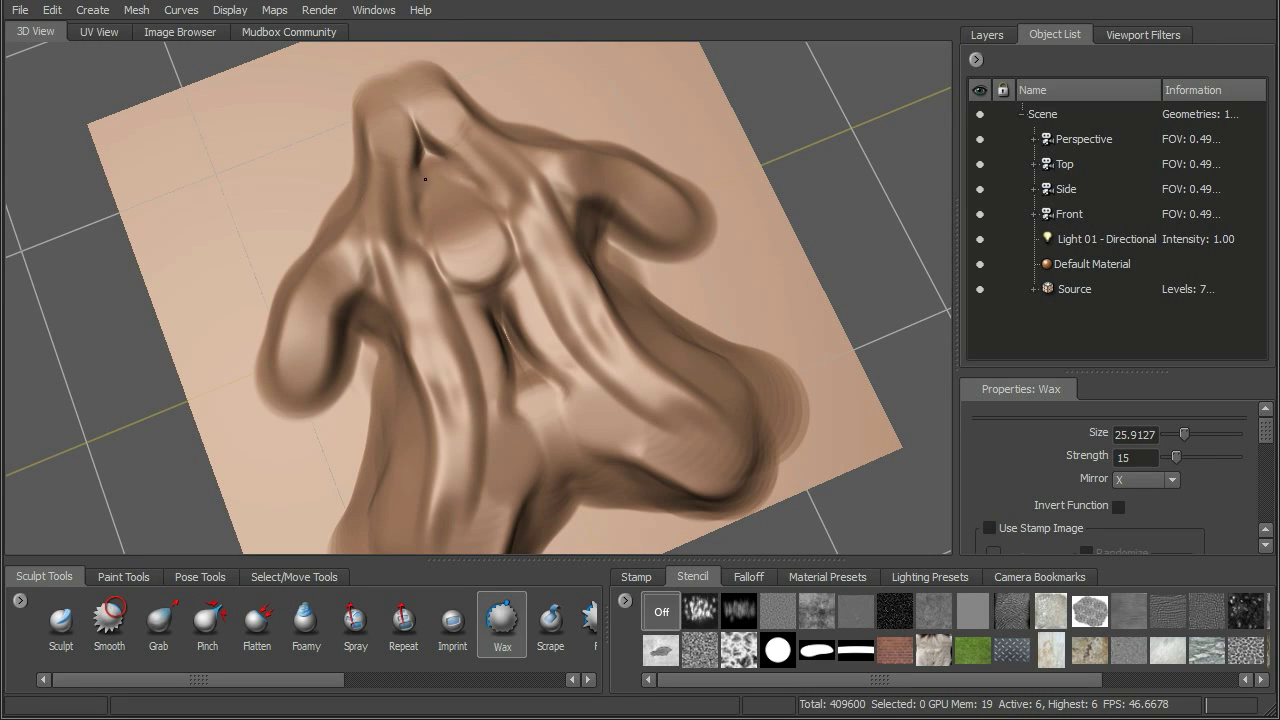
left_click_drag(421, 126, 438, 176)
left_click_drag(459, 221, 466, 247)
left_click_drag(490, 314, 519, 360)
mouse_move(537, 404)
left_mouse_down("alt")
mouse_move(620, 337)
mouse_move(755, 301)
left_mouse_up("alt")
mouse_move(484, 470)
left_mouse_down()
mouse_move(511, 457)
mouse_move(494, 463)
mouse_move(498, 452)
left_mouse_up()
Step: Carve a deep undercut between the two lower lobes with the Sculpt brush at strength 32.9666
left_click_drag(638, 399, 310, 550, "alt")
left_click(62, 620)
mouse_move(651, 400)
left_mouse_down()
mouse_move(630, 392)
mouse_move(618, 396)
mouse_move(650, 398)
mouse_move(612, 410)
left_mouse_up()
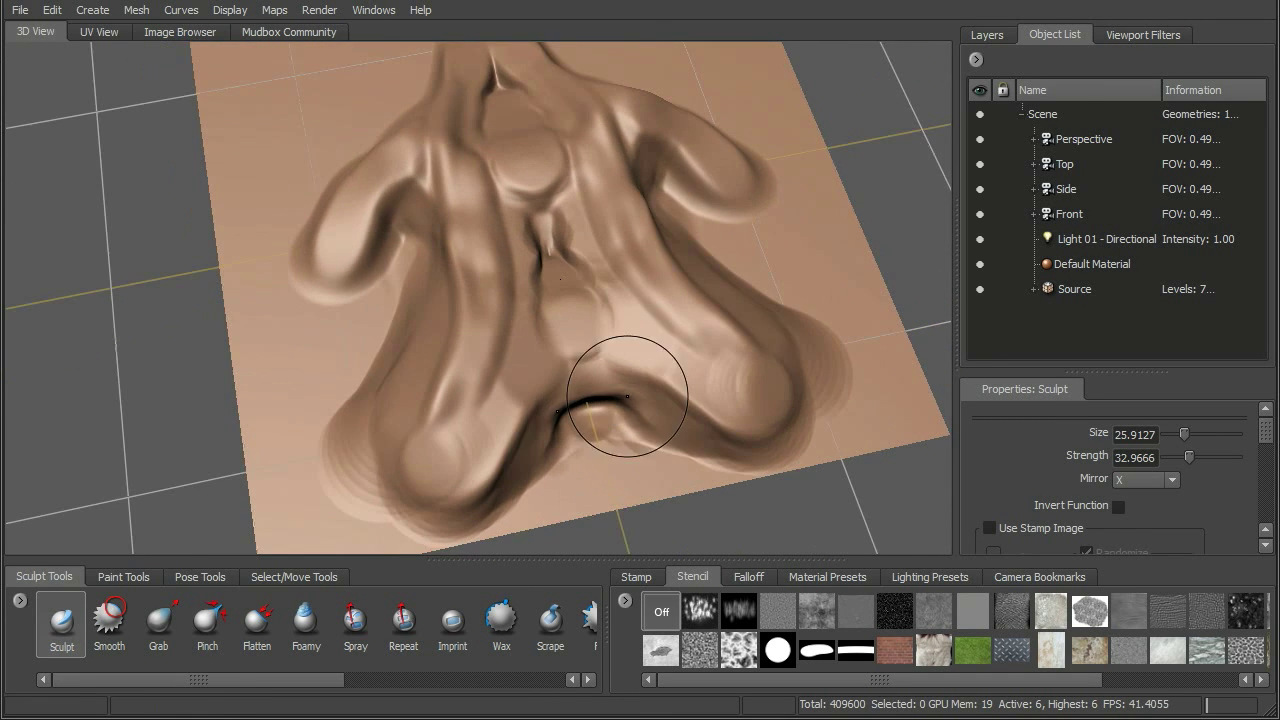
mouse_move(532, 475)
left_mouse_down()
mouse_move(577, 416)
mouse_move(613, 412)
mouse_move(632, 435)
mouse_move(642, 425)
mouse_move(563, 421)
mouse_move(596, 432)
mouse_move(683, 367)
left_mouse_up()
key("shift")
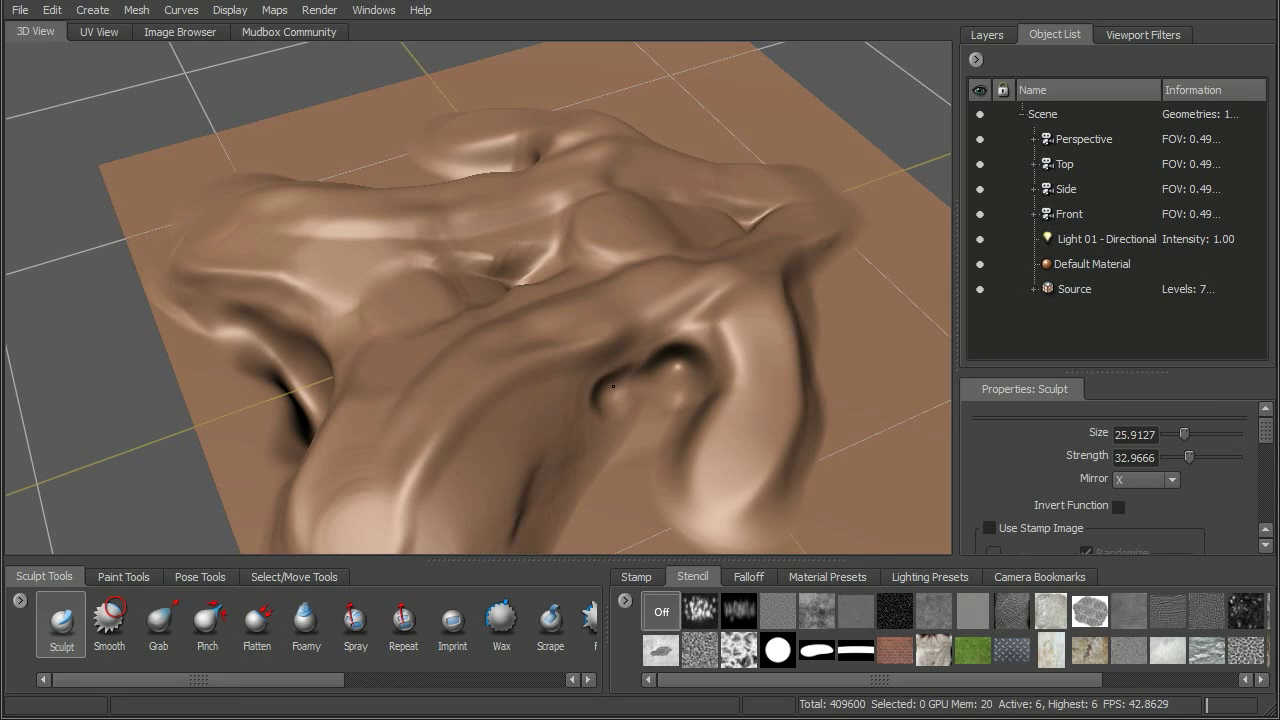
Step: Carve hollows into the flank of the form, between the side limb and the lower lobe
mouse_move(593, 403)
left_mouse_down()
mouse_move(581, 406)
mouse_move(640, 384)
mouse_move(560, 411)
mouse_move(600, 386)
left_mouse_up()
mouse_move(520, 408)
left_mouse_down()
mouse_move(481, 434)
mouse_move(502, 430)
left_mouse_up()
key("ctrl+z")
left_click_drag(510, 337, 542, 371)
key("ctrl+z")
Step: Reduce the Sculpt brush size to 19.1816 and carve more flank hollows with small bumps inside them
key("b")
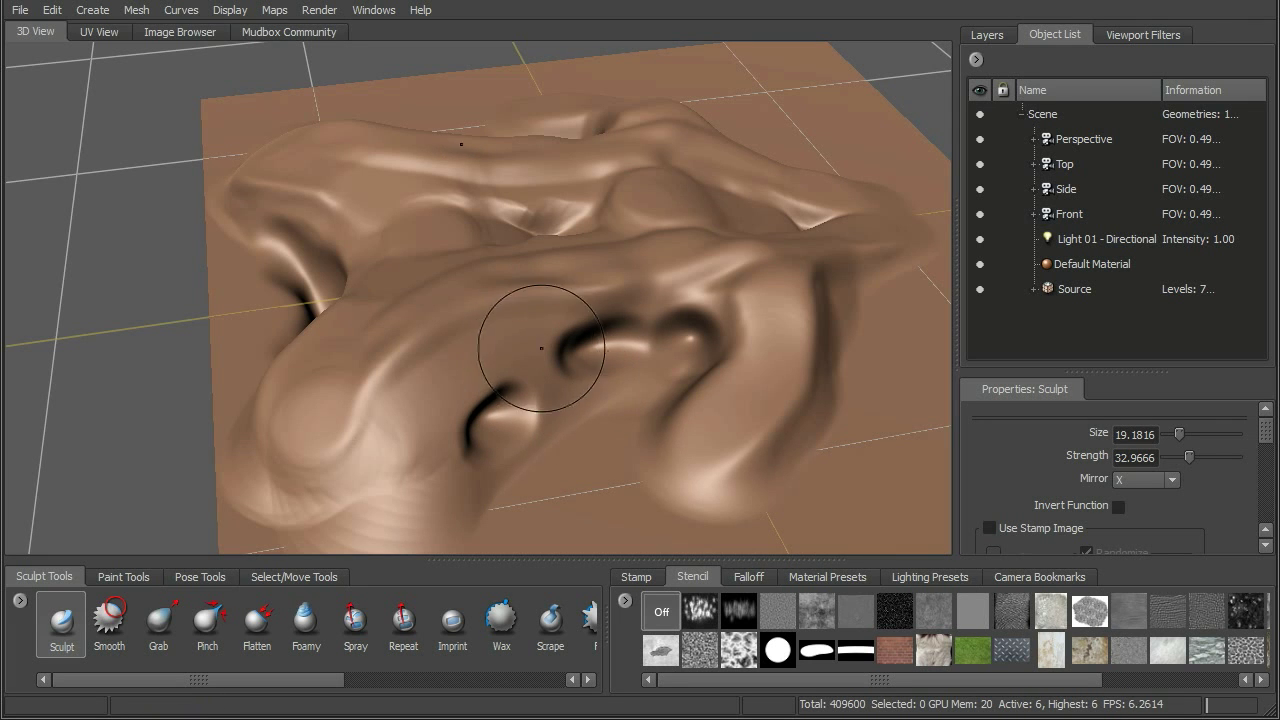
mouse_move(453, 375)
left_mouse_down()
mouse_move(526, 342)
mouse_move(485, 356)
left_mouse_up()
left_click_drag(584, 349, 691, 338)
left_click_drag(730, 343, 773, 367, "alt")
left_click_drag(717, 407, 716, 403)
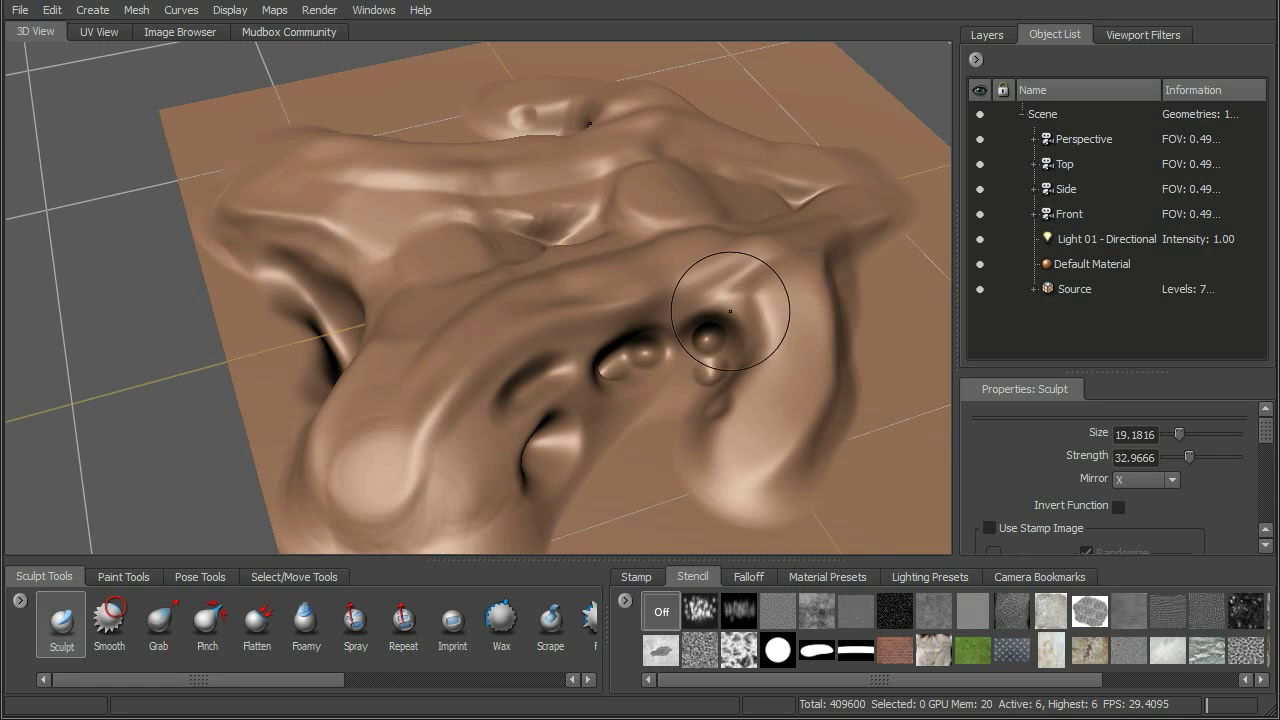
Step: Carve a hollow where the side limb meets the narrow end and sculpt thin ridges along that end
left_click_drag(783, 302, 761, 366, "alt")
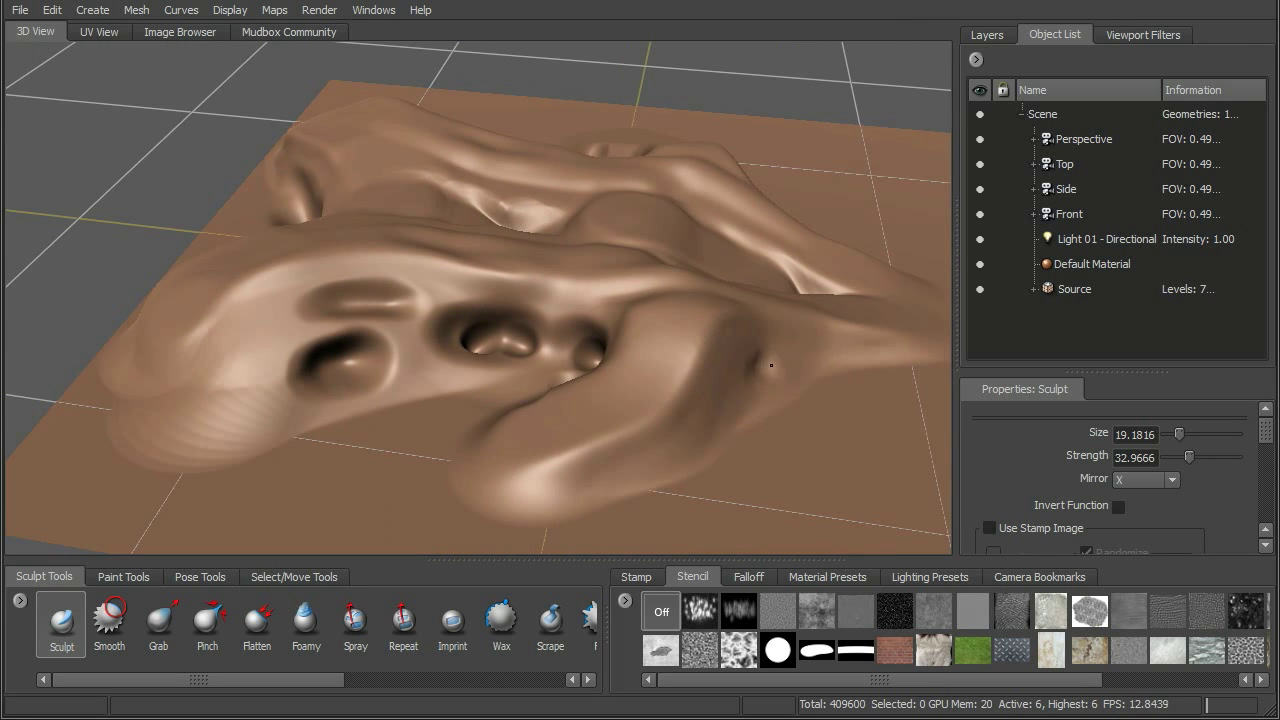
left_click_drag(830, 340, 791, 346, "alt")
mouse_move(692, 420)
left_mouse_down("shift")
mouse_move(676, 431)
mouse_move(770, 417)
mouse_move(685, 414)
mouse_move(735, 405)
mouse_move(690, 425)
mouse_move(666, 391)
mouse_move(586, 366)
left_mouse_up("shift")
left_click_drag(658, 396, 622, 306)
mouse_move(647, 361)
left_mouse_down()
mouse_move(592, 226)
mouse_move(620, 394)
left_mouse_up()
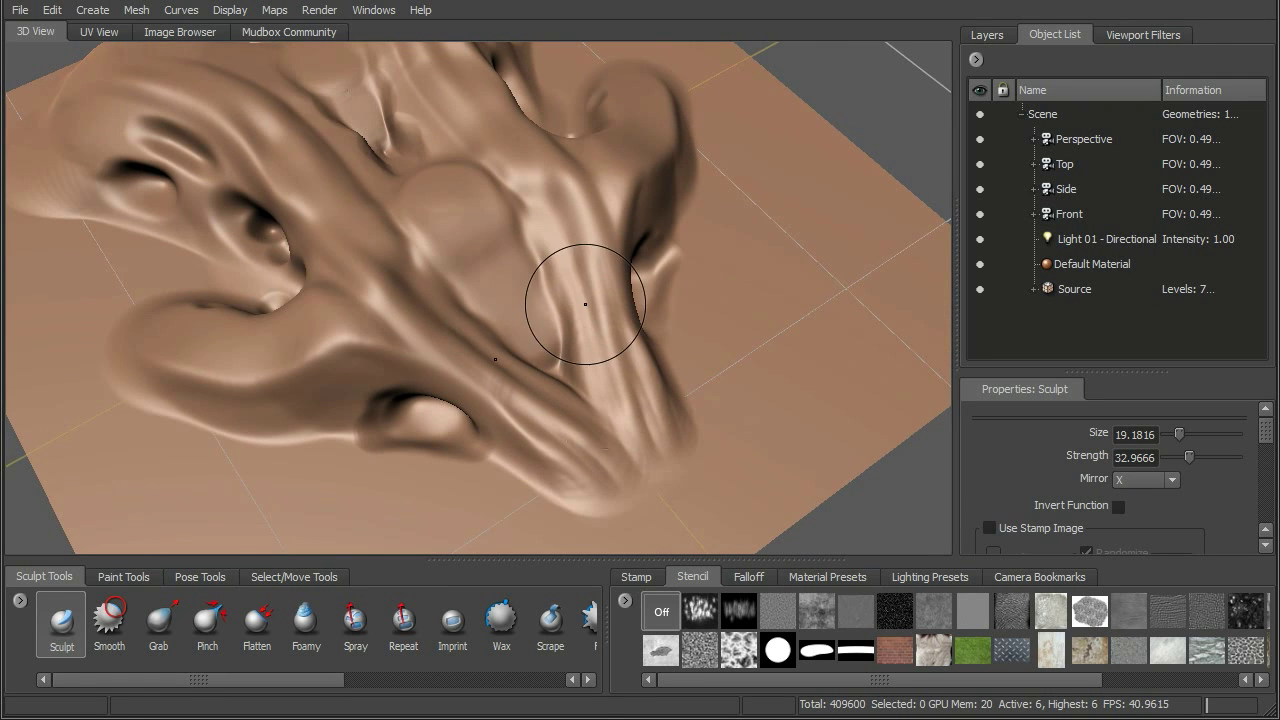
Step: Sculpt rims and folds around the mirrored hollows beside the narrow end and smooth the side limbs
left_click_drag(543, 157, 571, 186, "alt")
left_click_drag(651, 177, 523, 335, "alt")
mouse_move(582, 307)
left_mouse_down()
mouse_move(696, 277)
mouse_move(738, 228)
left_mouse_up()
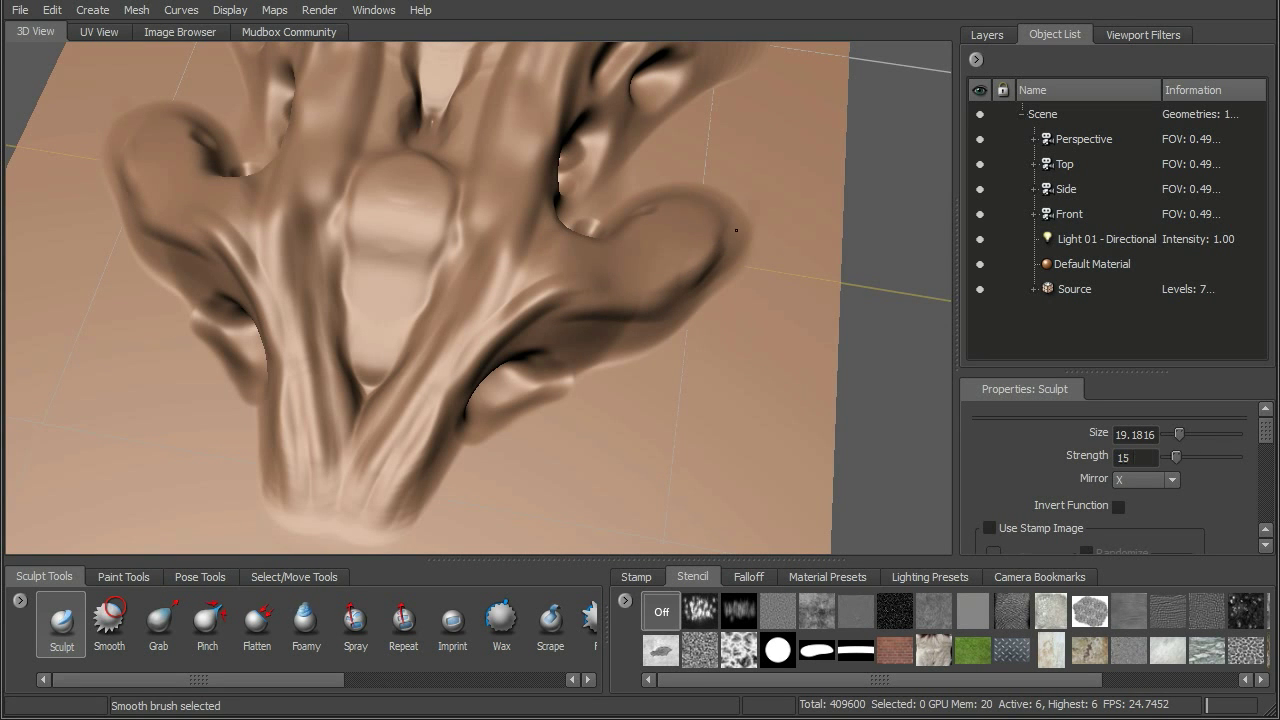
mouse_move(531, 286)
left_mouse_down("alt")
mouse_move(503, 297)
mouse_move(548, 276)
mouse_move(577, 312)
mouse_move(560, 322)
left_mouse_up("alt")
mouse_move(528, 315)
left_mouse_down()
mouse_move(528, 302)
mouse_move(490, 326)
left_mouse_up()
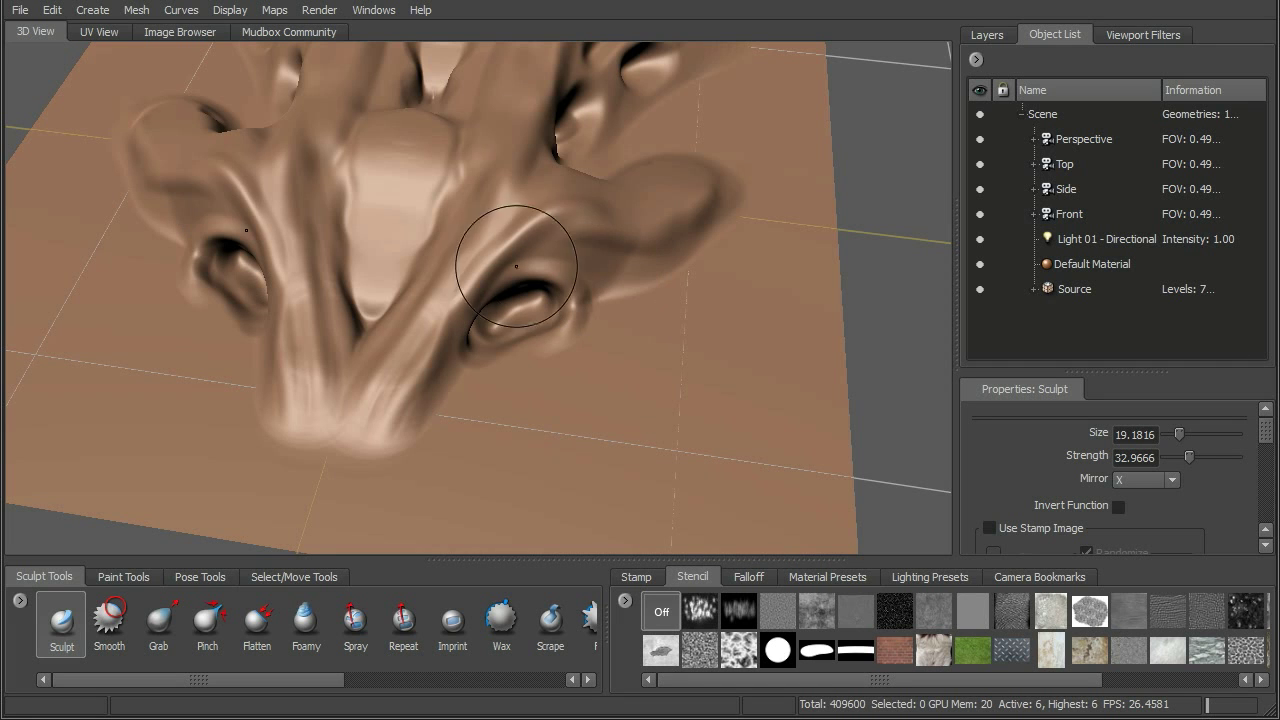
Step: Add small bumps at the inner corners of the side limbs and smooth their surface
left_click_drag(609, 283, 621, 312)
mouse_move(494, 321)
left_mouse_down()
mouse_move(580, 246)
mouse_move(651, 246)
left_mouse_up()
mouse_move(598, 305)
left_mouse_down()
mouse_move(556, 256)
mouse_move(634, 298)
mouse_move(694, 223)
mouse_move(632, 301)
left_mouse_up()
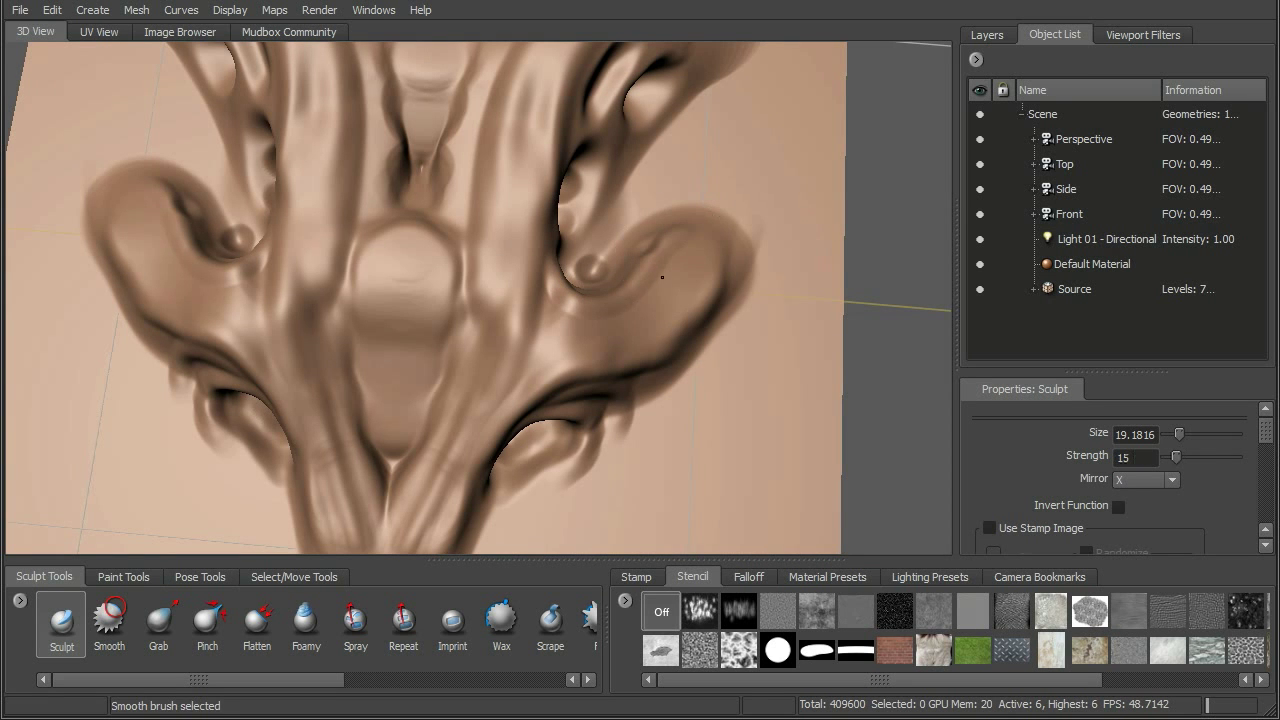
Step: Smooth the base of the side limb and sculpt lengthwise folds along the long ridges beside the central oval
left_click_drag(573, 331, 590, 320, "shift")
left_click_drag(590, 320, 620, 287, "alt")
left_click_drag(457, 363, 486, 242)
left_click_drag(508, 192, 506, 230, "alt")
left_click_drag(492, 350, 486, 236)
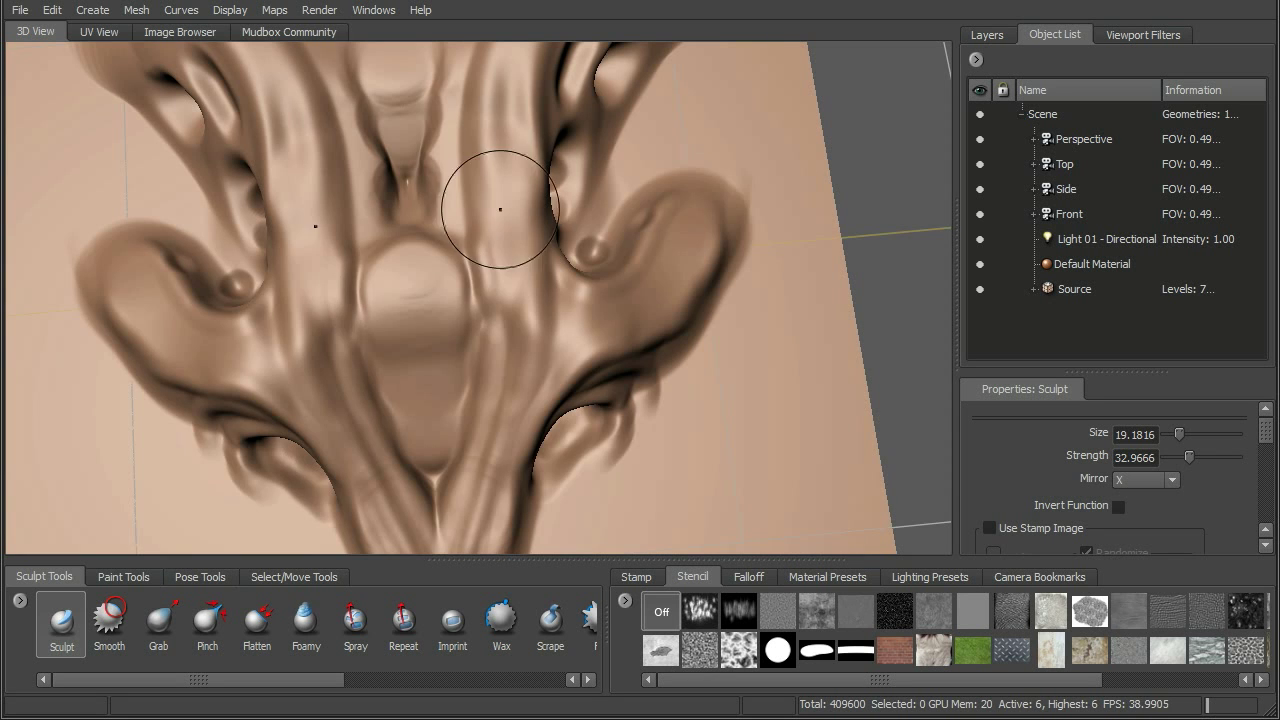
Step: Extend the folds along the mirrored ridges toward the wide end and touch up the rims around the flank hollows
middle_click_drag(476, 156, 495, 267, "alt")
mouse_move(483, 356)
left_mouse_down()
mouse_move(476, 369)
mouse_move(466, 306)
mouse_move(490, 138)
left_mouse_up()
mouse_move(516, 109)
left_mouse_down("alt")
mouse_move(547, 258)
mouse_move(510, 221)
mouse_move(476, 238)
left_mouse_up("alt")
mouse_move(438, 292)
left_mouse_down()
mouse_move(508, 203)
mouse_move(577, 192)
mouse_move(569, 213)
mouse_move(588, 258)
mouse_move(484, 266)
left_mouse_up()
mouse_move(512, 312)
left_mouse_down()
mouse_move(446, 388)
mouse_move(489, 342)
left_mouse_up()
mouse_move(701, 165)
left_mouse_down("alt")
mouse_move(657, 257)
mouse_move(683, 272)
left_mouse_up("alt")
left_click(663, 268)
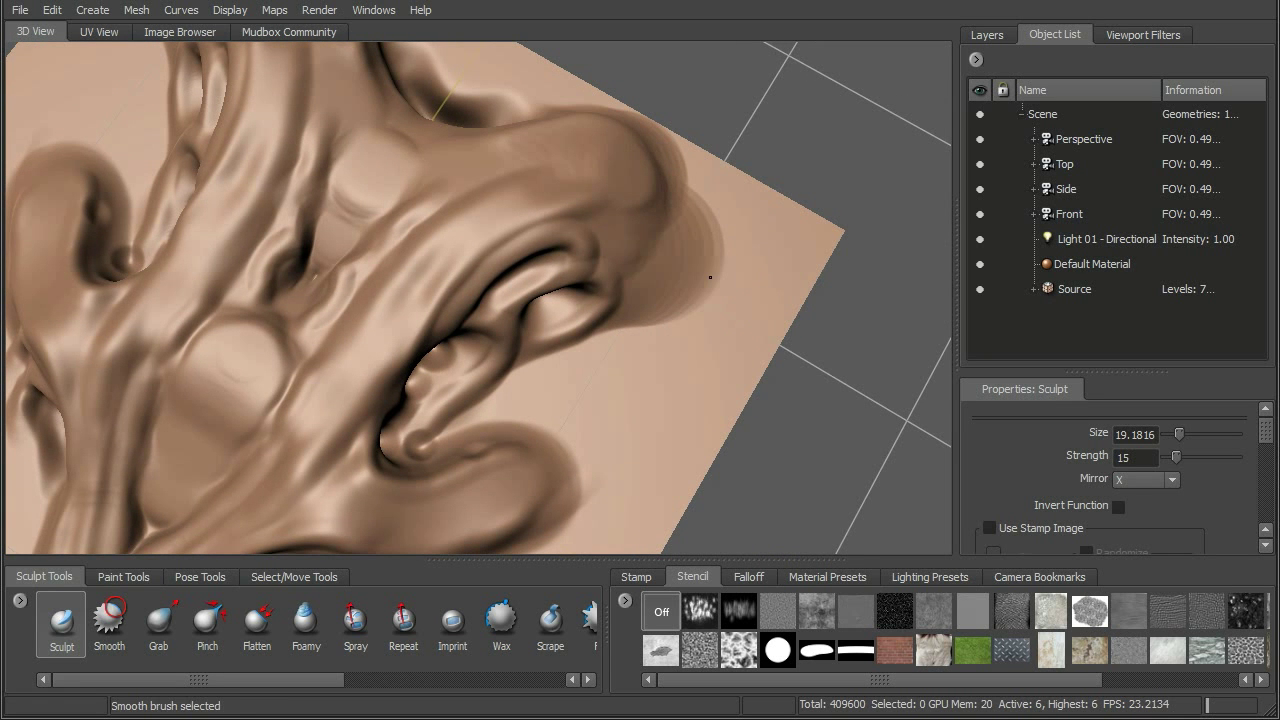
Step: Flatten the tops of the wide end's lobes and the mirrored long ridges with the Flatten tool
mouse_move(672, 187)
left_mouse_down("alt")
mouse_move(711, 189)
mouse_move(660, 250)
left_mouse_up("alt")
left_click(257, 620)
left_click_drag(677, 163, 690, 151, "alt")
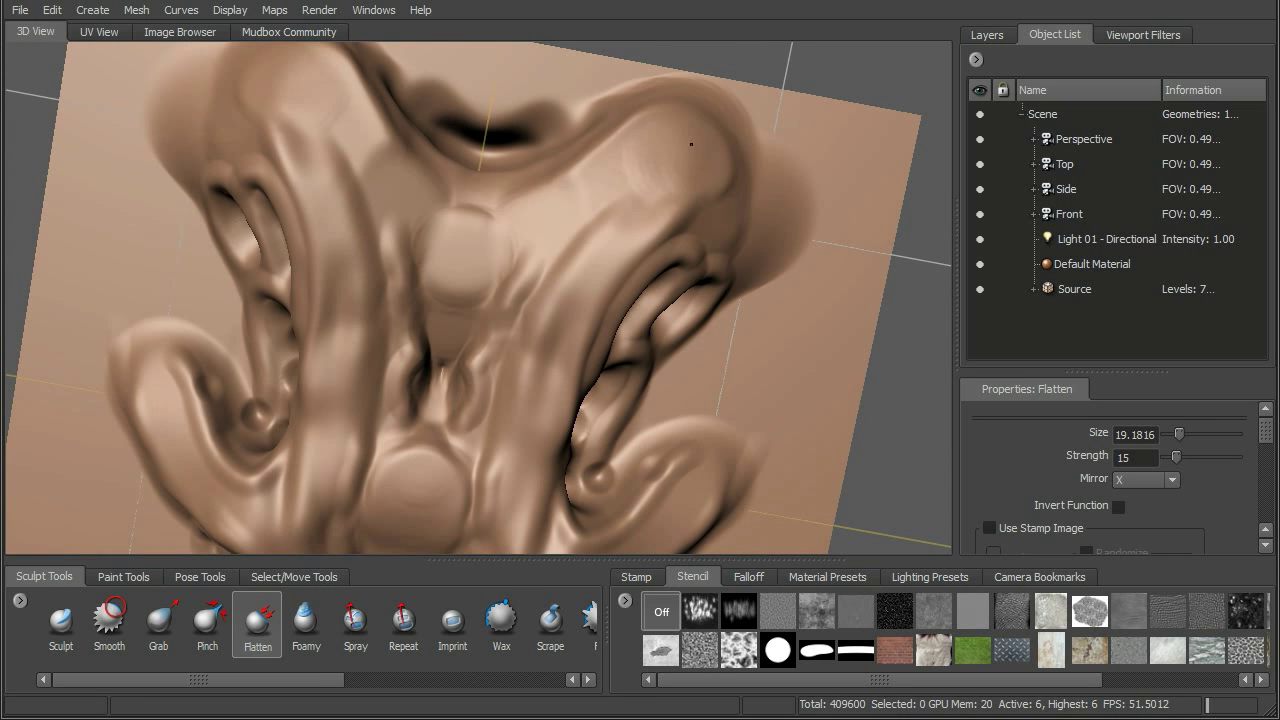
left_click_drag(602, 234, 548, 354)
mouse_move(556, 352)
left_mouse_down("alt")
mouse_move(583, 304)
mouse_move(540, 230)
left_mouse_up("alt")
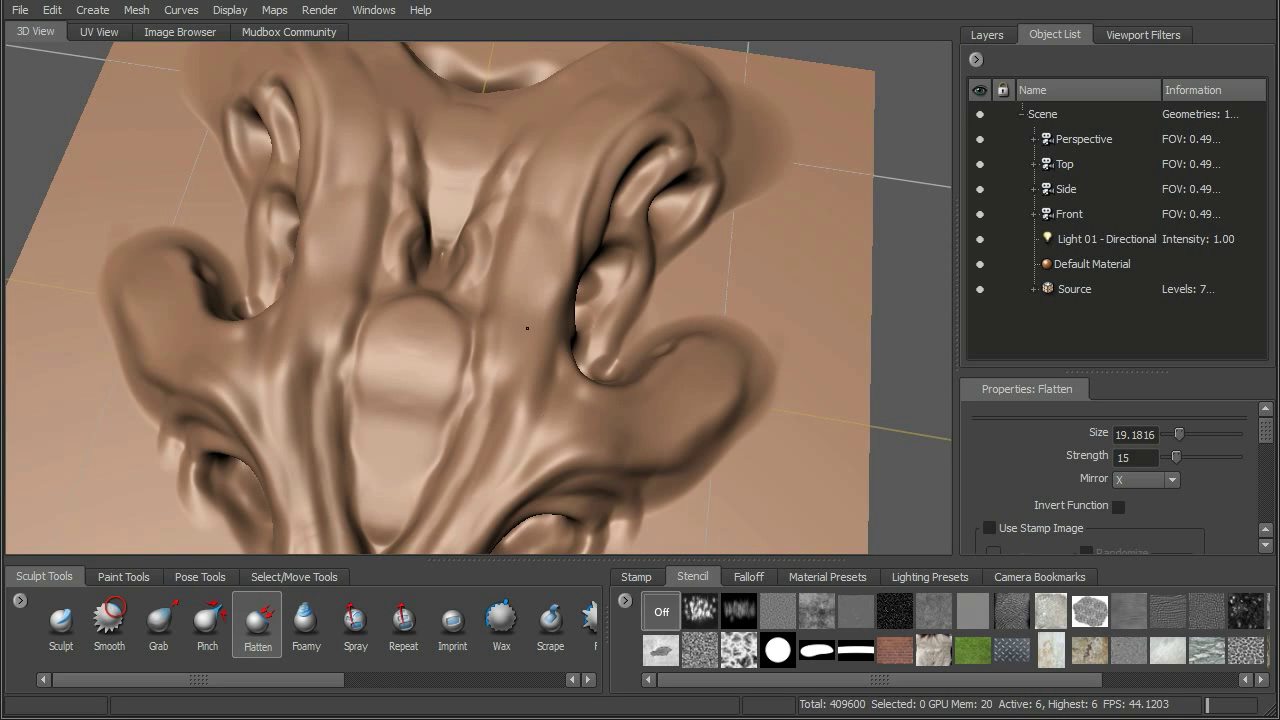
left_click_drag(514, 297, 435, 292, "alt")
left_click_drag(425, 336, 710, 279, "alt")
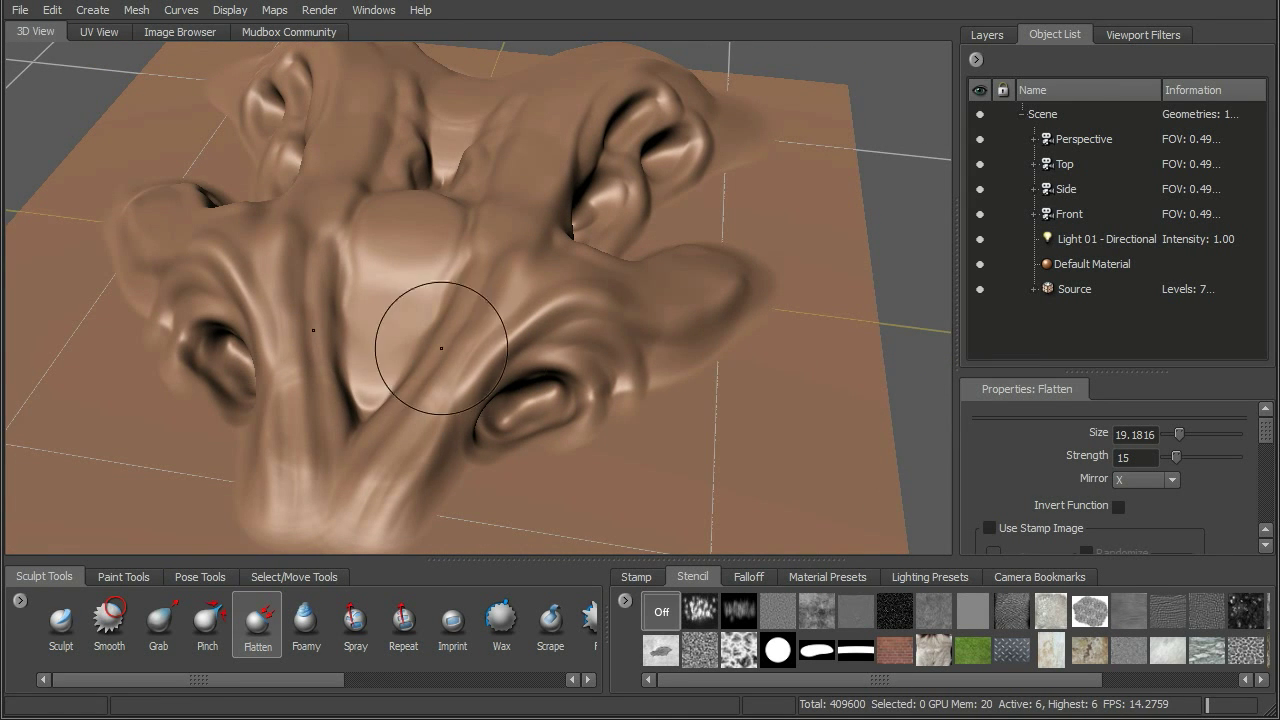
Step: Add small bumps to the side limbs and flank rims with the Sculpt tool, reducing its size to 12.9593
left_click(61, 620)
mouse_move(600, 320)
left_mouse_down("alt")
mouse_move(635, 310)
mouse_move(713, 383)
left_mouse_up("alt")
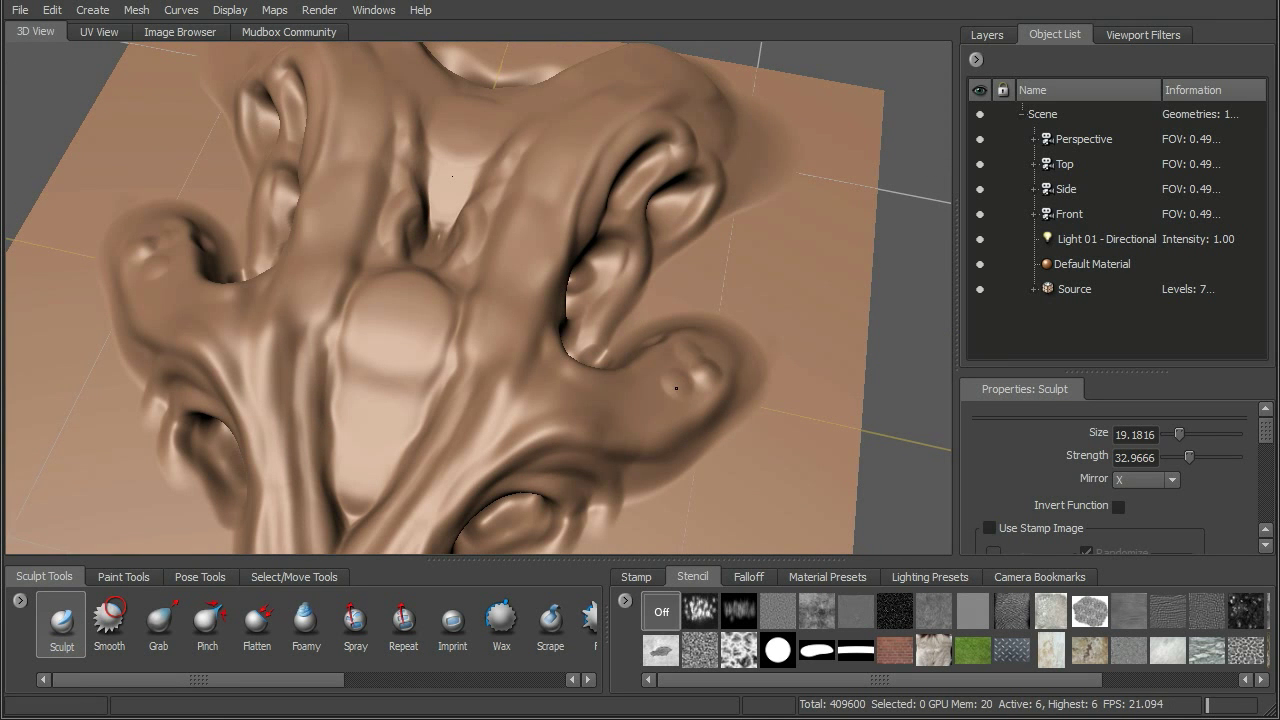
mouse_move(662, 421)
left_mouse_down()
mouse_move(640, 406)
mouse_move(641, 308)
left_mouse_up()
key("b")
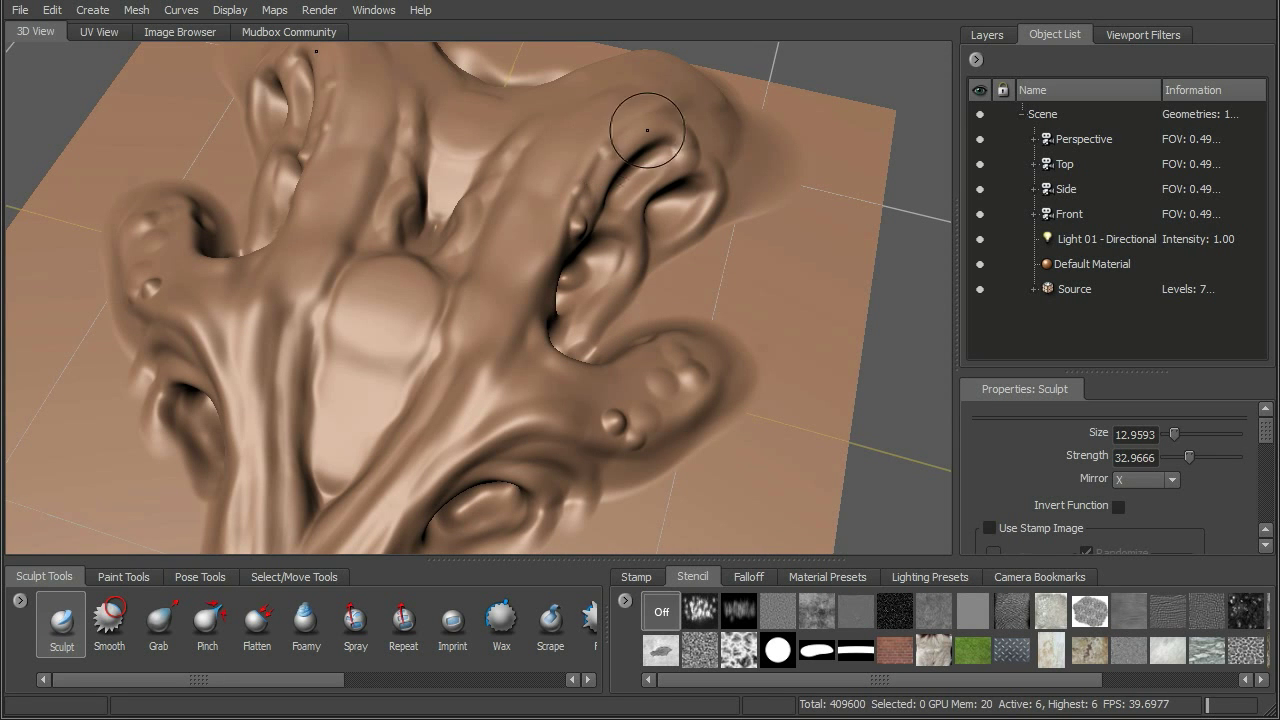
Step: Sculpt small bumps along the ridges and carve a small hollow between the lower flank hollow and the narrow end
mouse_move(696, 157)
left_mouse_down("alt")
mouse_move(450, 329)
mouse_move(490, 375)
mouse_move(483, 392)
left_mouse_up("alt")
left_click_drag(593, 335, 486, 263, "alt")
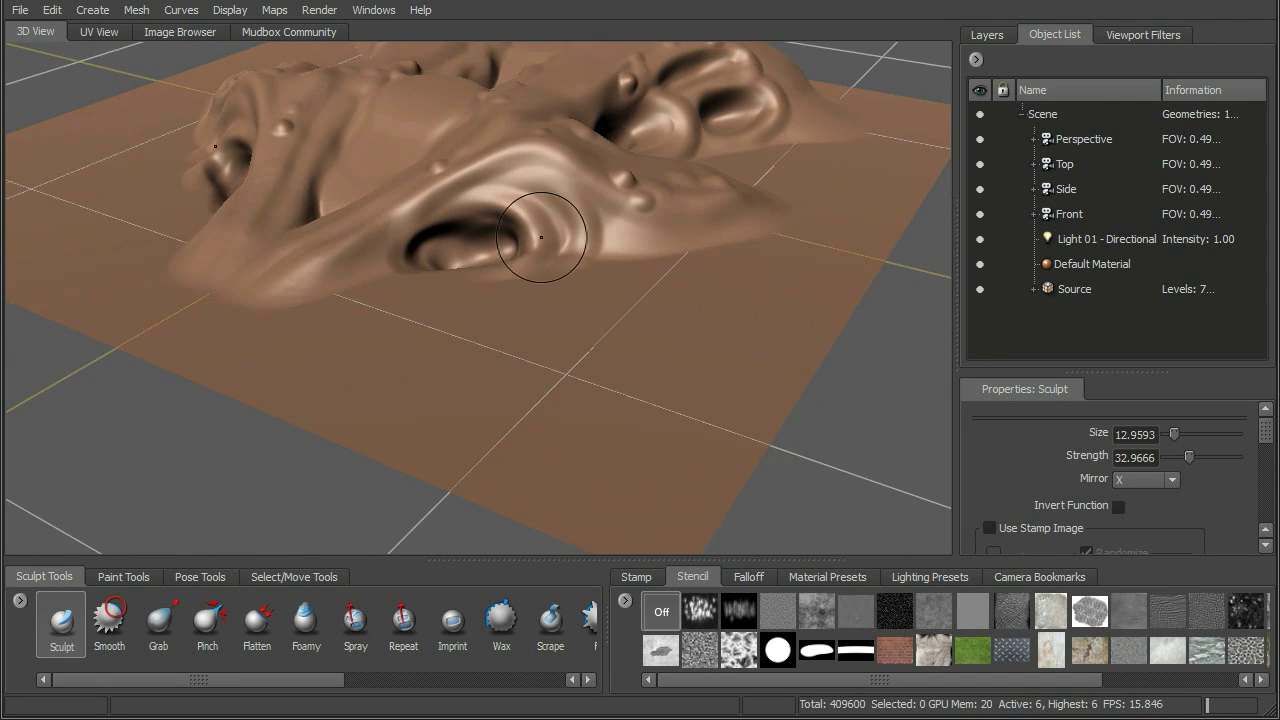
scroll(538, 237, "up", 2)
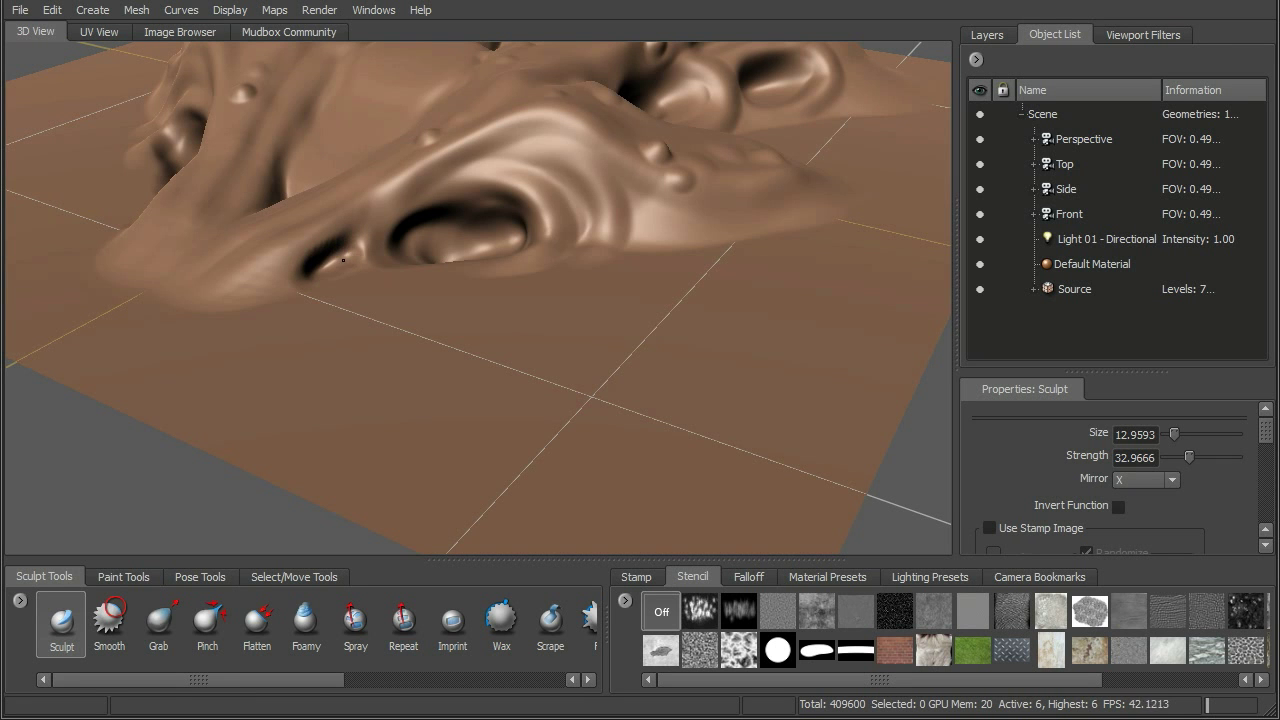
key("shift")
mouse_move(243, 295)
left_mouse_down()
mouse_move(365, 217)
mouse_move(411, 206)
mouse_move(457, 280)
left_mouse_up()
Step: Cut fine creases around and across the central oval with the Knife tool
left_click_drag(313, 685, 375, 685)
left_click(531, 622)
mouse_move(520, 348)
left_mouse_down("alt")
mouse_move(435, 425)
mouse_move(403, 521)
left_mouse_up("alt")
left_click_drag(449, 472, 506, 343)
left_click_drag(471, 420, 530, 408)
mouse_move(579, 382)
right_mouse_down("alt")
mouse_move(594, 383)
mouse_move(563, 371)
right_mouse_up("alt")
mouse_move(563, 371)
left_mouse_down("alt")
mouse_move(540, 378)
mouse_move(538, 298)
left_mouse_up("alt")
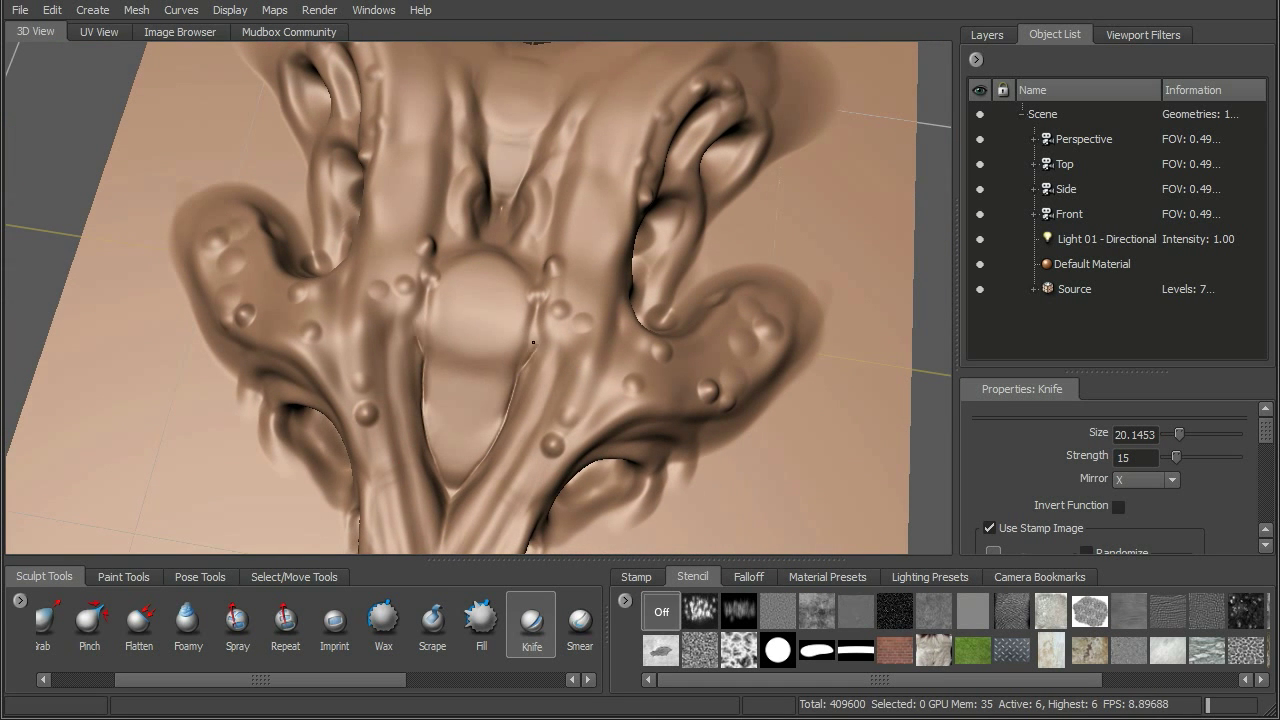
mouse_move(495, 453)
left_mouse_down()
mouse_move(497, 342)
mouse_move(530, 330)
mouse_move(536, 344)
left_mouse_up()
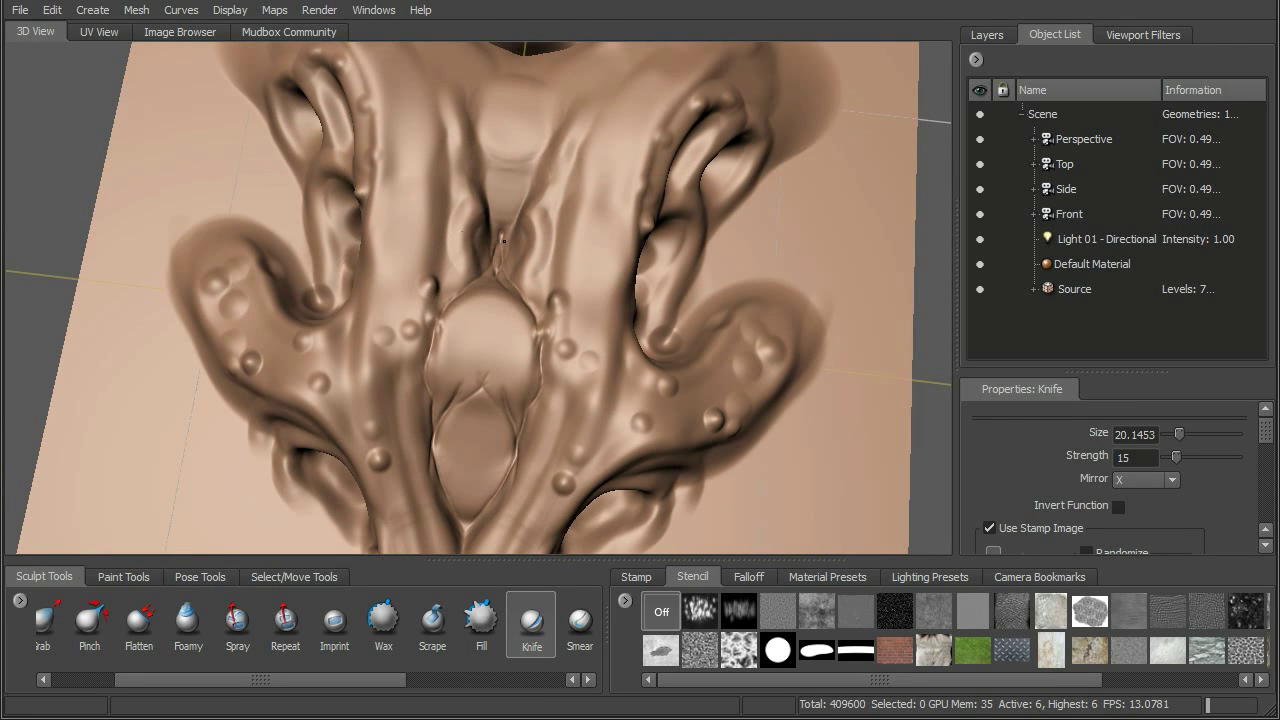
Step: Cut knife creases around the small central forms and outward onto the lobes at the wide end
left_click_drag(550, 194, 510, 276, "alt")
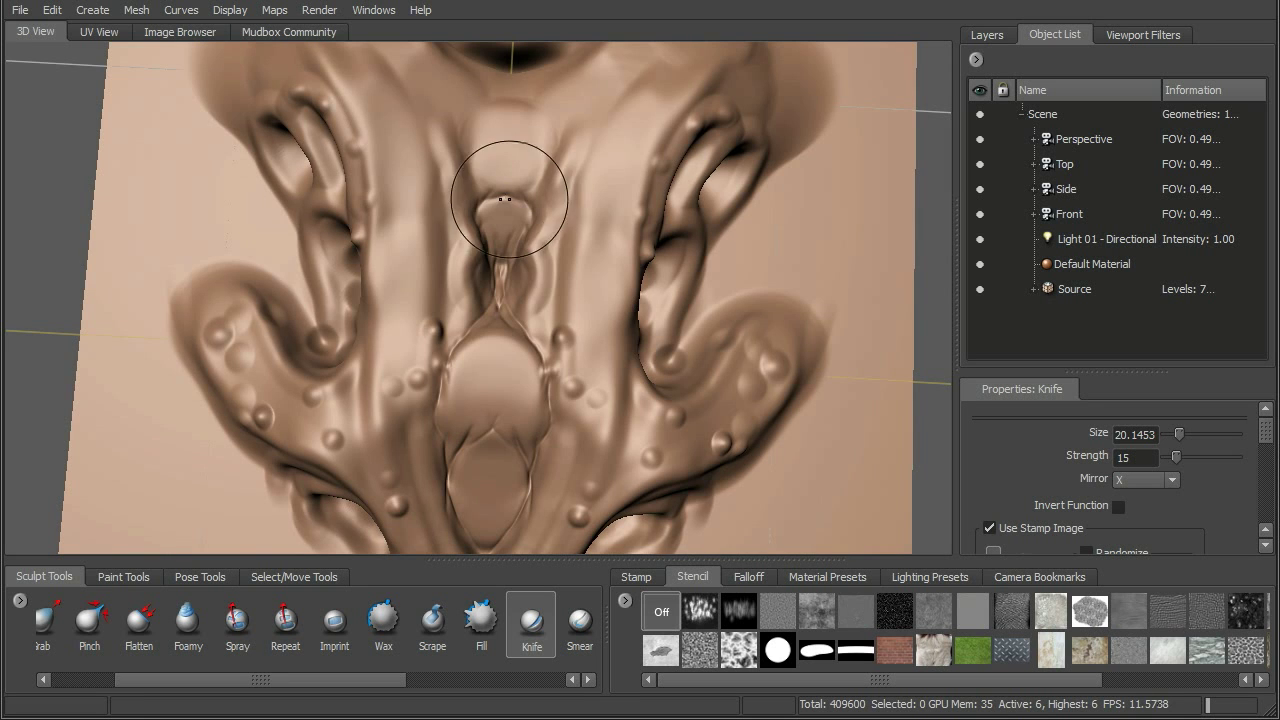
left_click_drag(623, 161, 607, 238, "alt")
middle_click_drag(607, 238, 599, 262, "alt")
left_click_drag(503, 396, 588, 272)
left_click_drag(509, 369, 486, 300)
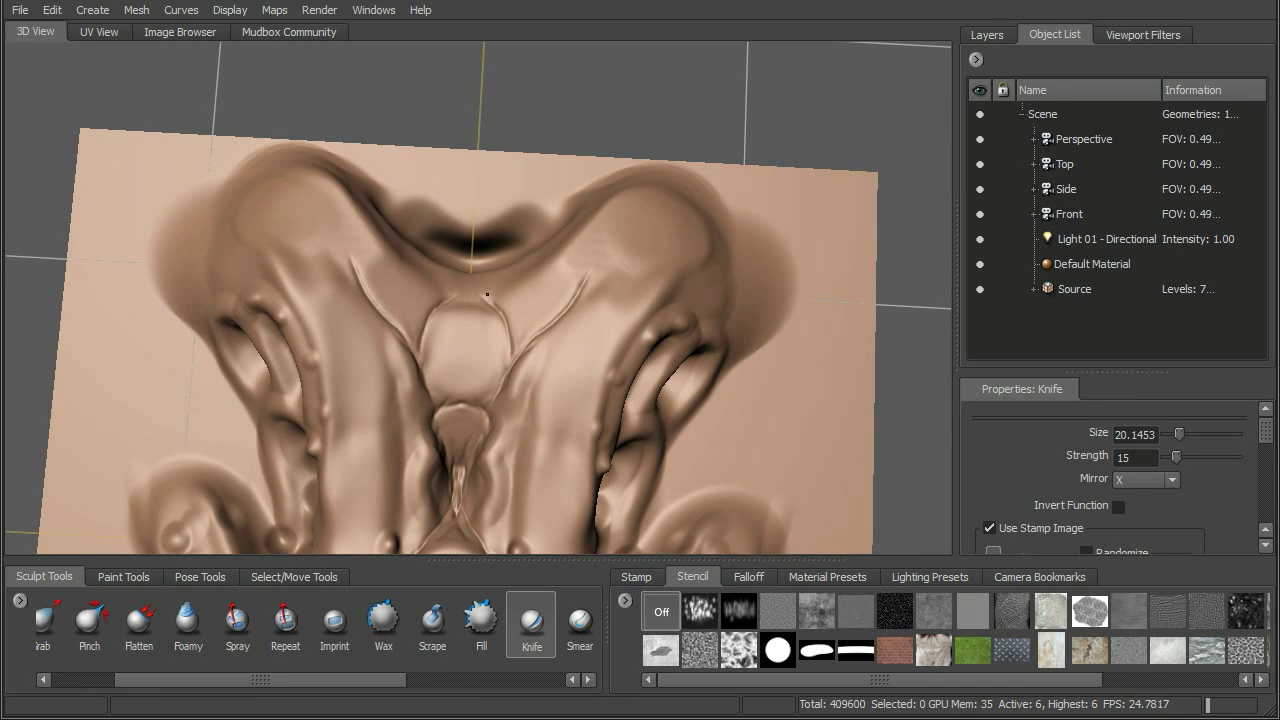
Step: Cut fine knife creases along the flank hollows, the lower hollow's folds and the narrow end
mouse_move(606, 234)
left_mouse_down("alt")
mouse_move(514, 360)
mouse_move(523, 371)
mouse_move(424, 388)
mouse_move(394, 366)
left_mouse_up("alt")
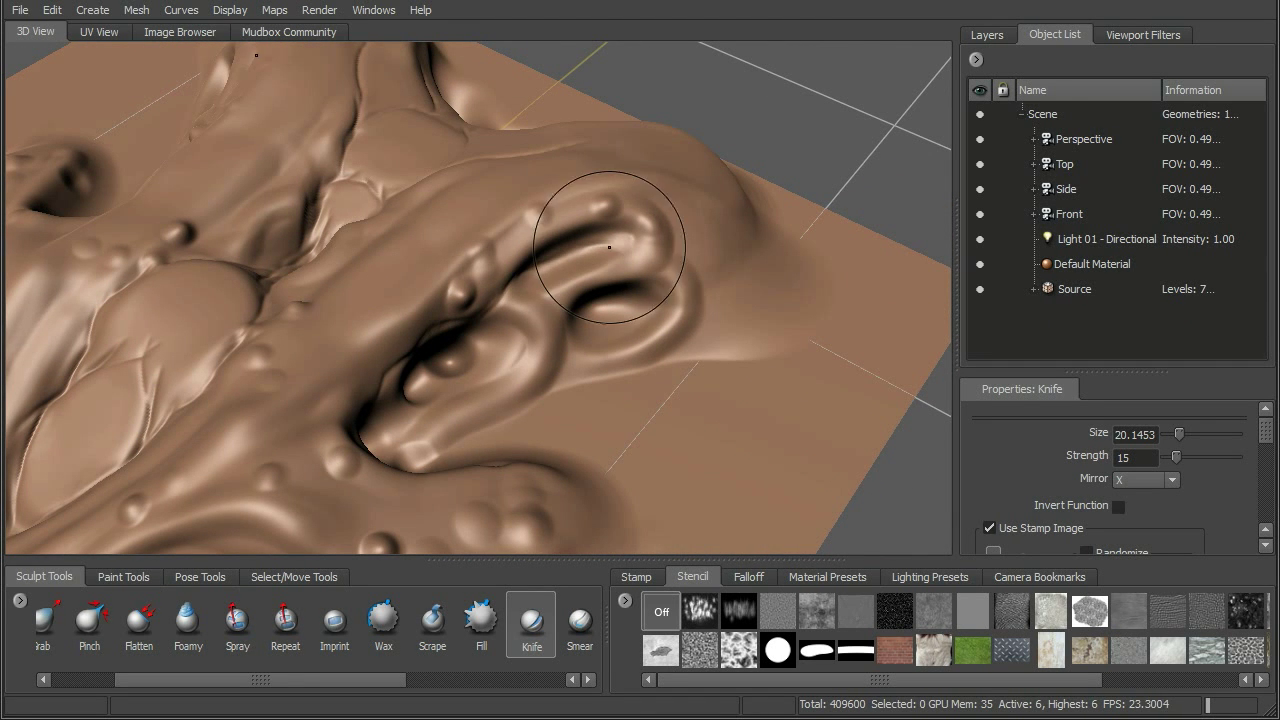
mouse_move(665, 268)
left_mouse_down()
mouse_move(557, 350)
mouse_move(498, 418)
mouse_move(530, 465)
mouse_move(568, 482)
left_mouse_up()
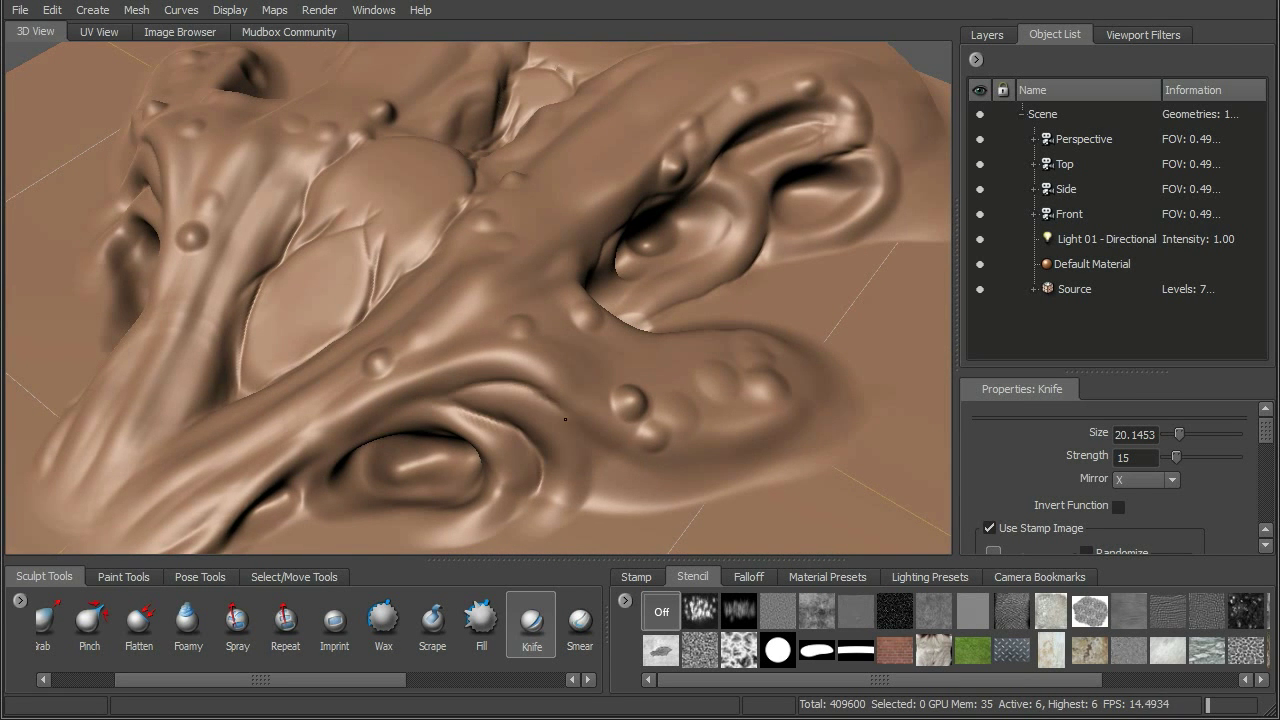
left_click_drag(655, 446, 690, 430, "alt")
right_click_drag(690, 430, 671, 391, "alt")
mouse_move(383, 360)
left_mouse_down("alt")
mouse_move(491, 509)
mouse_move(543, 457)
mouse_move(519, 384)
left_mouse_up("alt")
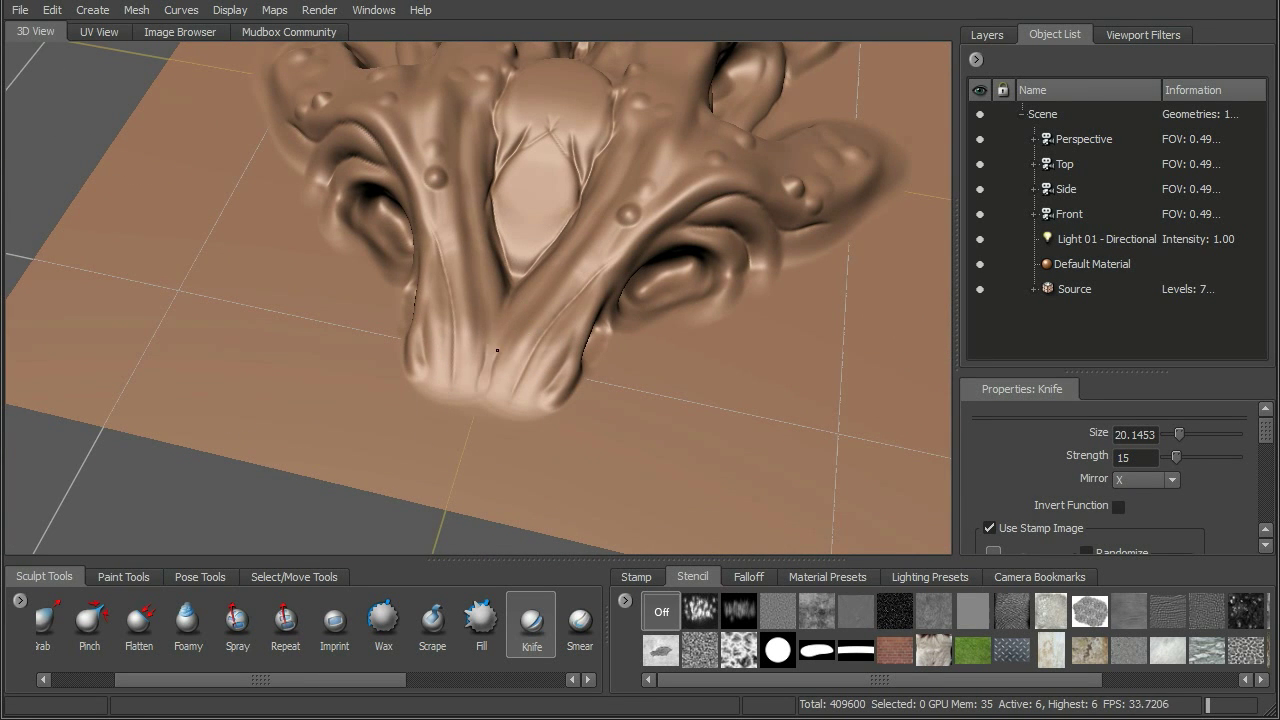
left_click_drag(625, 192, 342, 443, "alt")
mouse_move(605, 168)
middle_mouse_down("alt")
mouse_move(600, 228)
mouse_move(537, 380)
middle_mouse_up("alt")
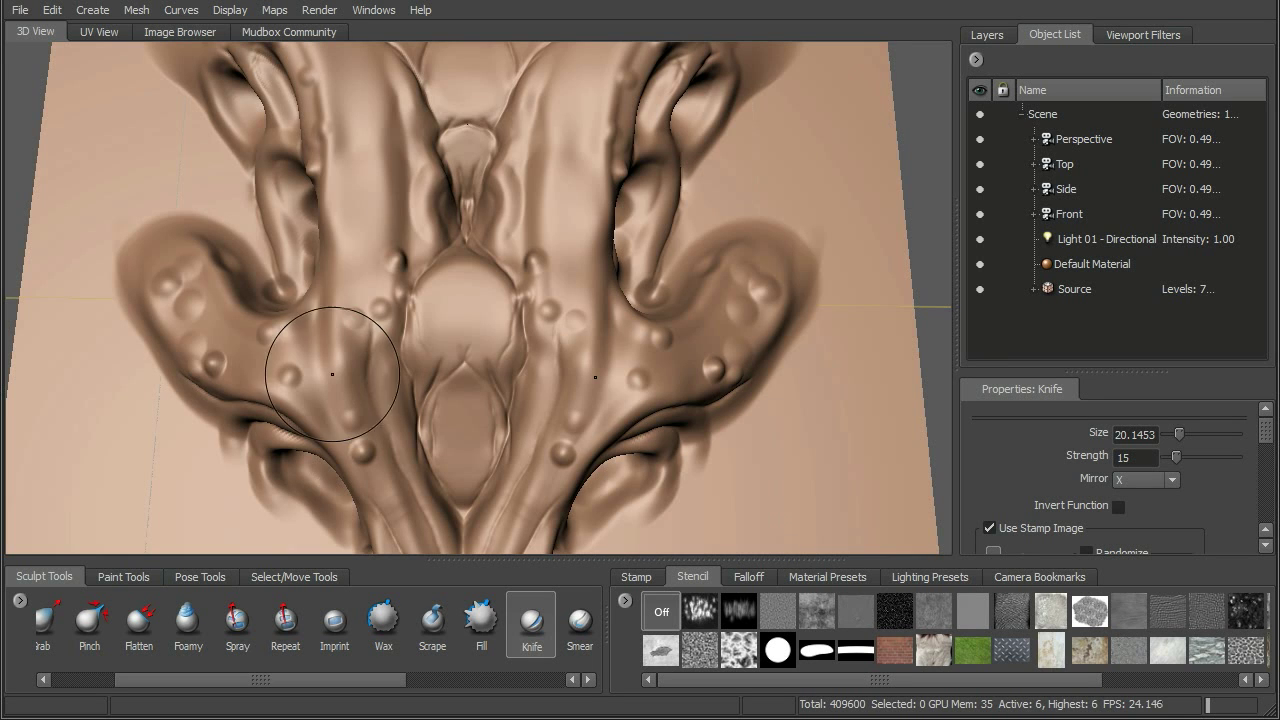
mouse_move(502, 224)
left_mouse_down("alt")
mouse_move(494, 288)
mouse_move(505, 291)
left_mouse_up("alt")
right_click_drag(505, 291, 495, 300, "alt")
Step: Load a speckled stamp image into the Sculpt tool, set its size to 30.3151, and texture the mirrored long ridges
left_click_drag(194, 684, 122, 683)
left_click(62, 622)
left_click(644, 579)
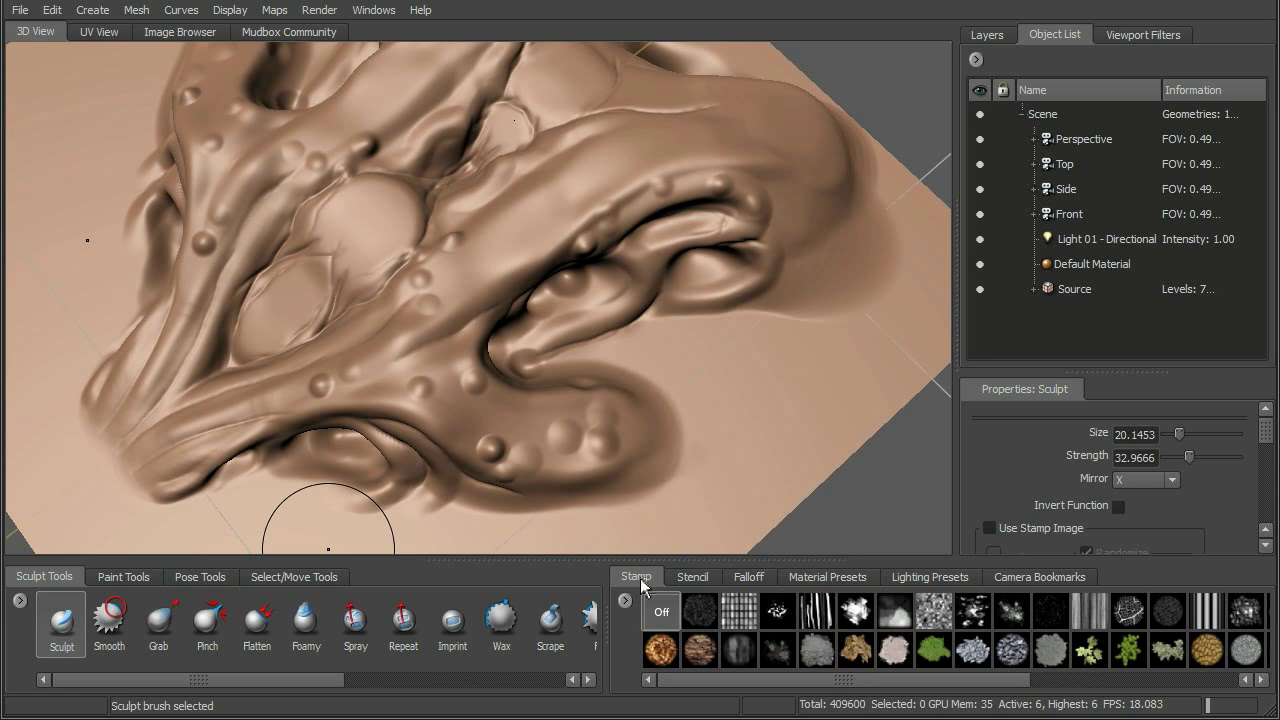
left_click(1015, 614)
mouse_move(1268, 432)
left_mouse_down()
mouse_move(1267, 444)
mouse_move(1267, 433)
left_mouse_up()
left_click_drag(450, 318, 461, 304, "alt")
key("b")
left_click_drag(453, 232, 480, 228)
left_click_drag(527, 193, 538, 195, "alt")
middle_click_drag(538, 195, 553, 275, "alt")
left_click_drag(514, 268, 540, 248)
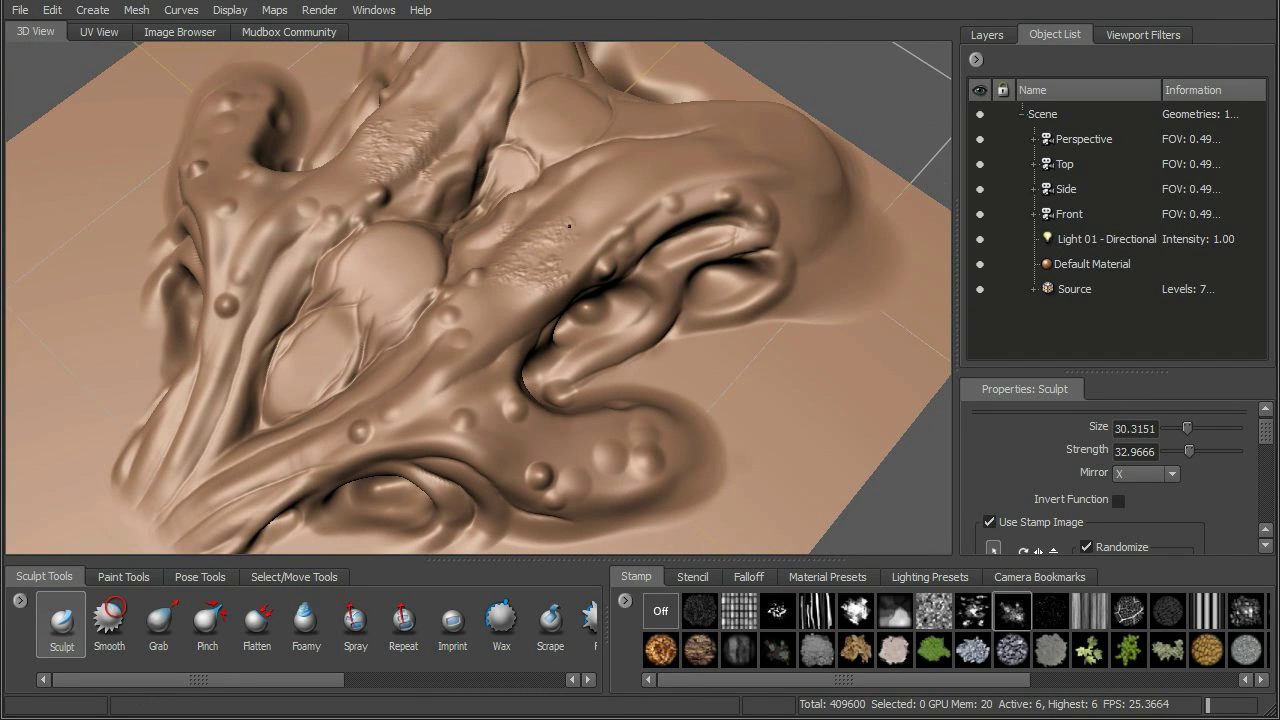
Step: Stamp the rough skin texture over the remaining ridges, central ovals, side limbs and flank hollows
left_click_drag(613, 185, 509, 222)
left_click_drag(433, 264, 393, 312)
mouse_move(319, 381)
left_mouse_down()
mouse_move(204, 428)
mouse_move(260, 503)
mouse_move(483, 431)
left_mouse_up()
left_click_drag(612, 470, 712, 444)
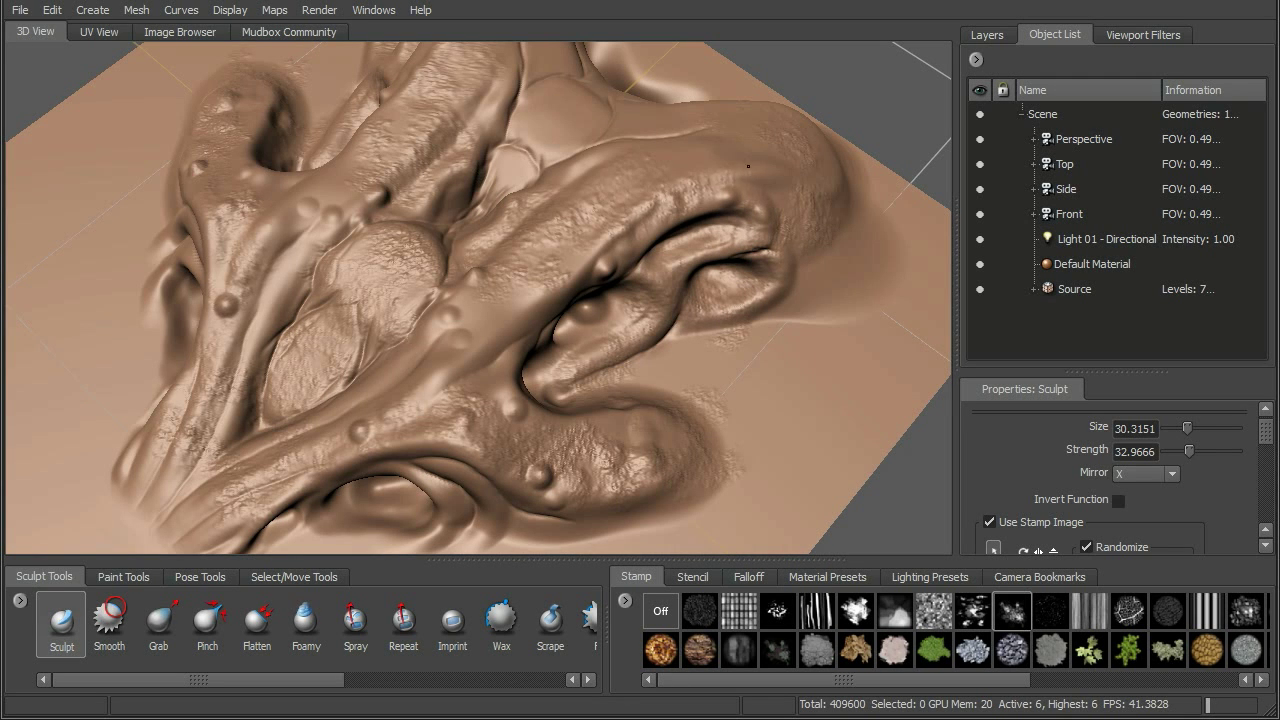
left_click_drag(565, 93, 493, 194)
left_click_drag(382, 272, 346, 186)
Step: Stamp the rough texture onto the narrow end, the central forms and the lobes at the wide end
left_click_drag(245, 184, 381, 458, "alt")
left_click_drag(300, 447, 240, 492)
left_click_drag(365, 265, 330, 352, "alt")
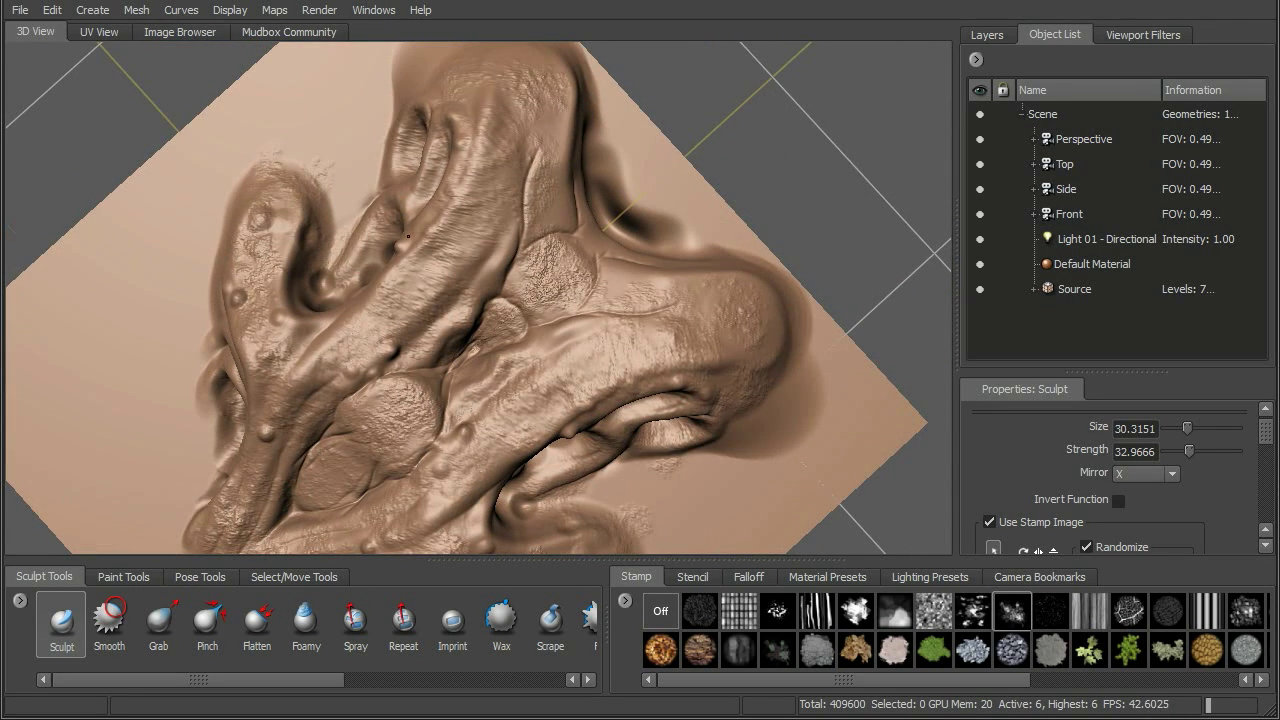
left_click_drag(458, 168, 543, 157, "alt")
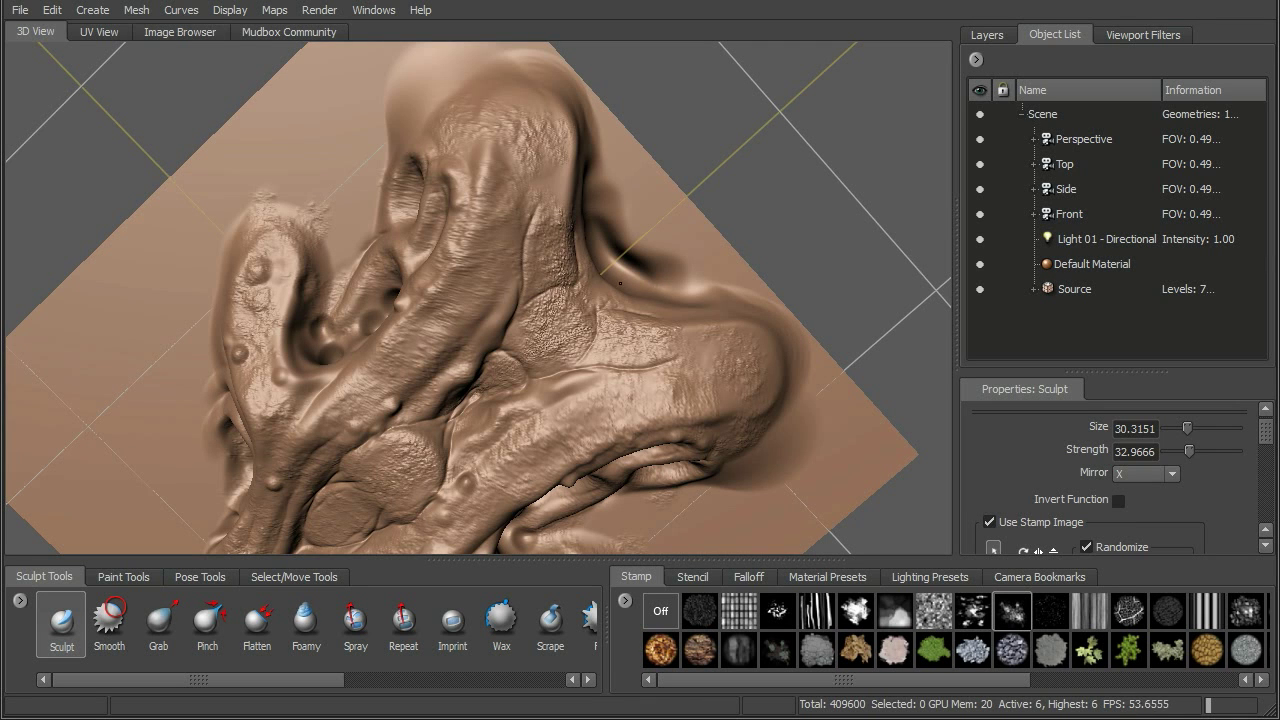
left_click_drag(763, 318, 630, 245, "alt")
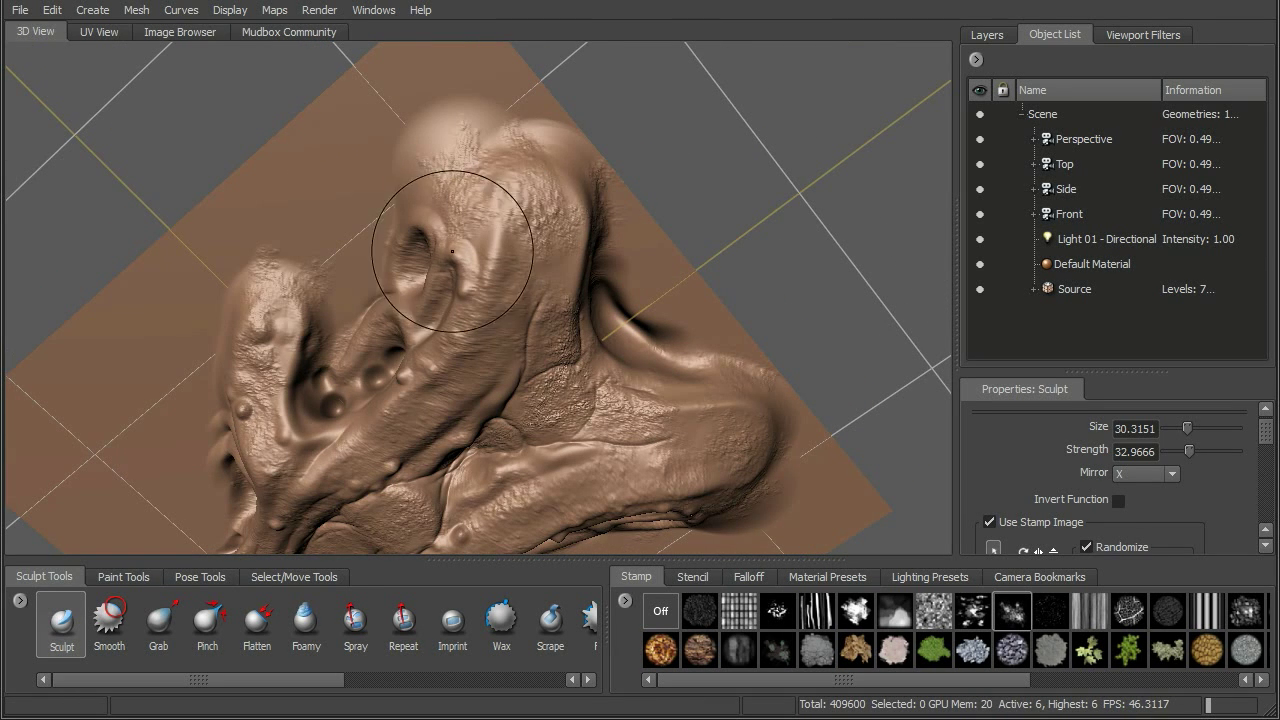
mouse_move(612, 392)
left_mouse_down("alt")
mouse_move(576, 338)
mouse_move(545, 320)
left_mouse_up("alt")
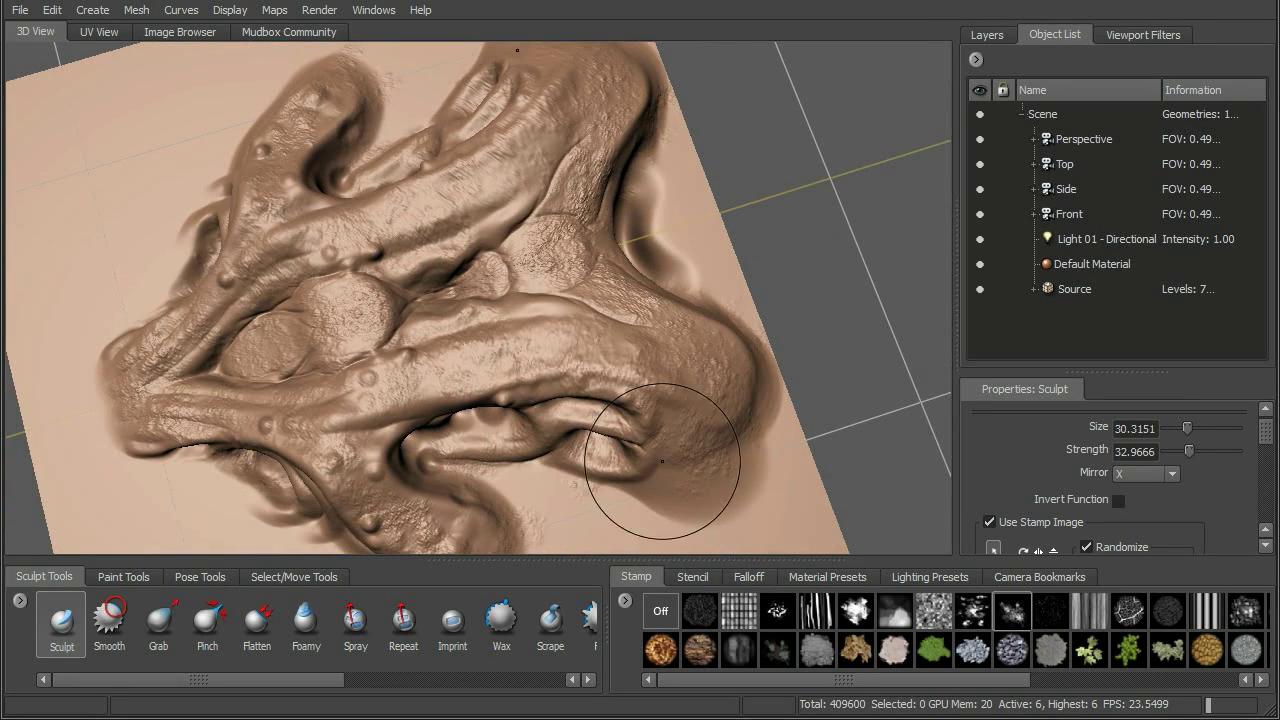
Step: Turn the stamp off, reduce the Sculpt size to 15.1461, and build a rolled rim with a groove beneath it along the wide end
left_click(660, 611)
left_click_drag(749, 400, 527, 305, "alt")
key("b")
mouse_move(511, 257)
left_mouse_down()
mouse_move(524, 261)
mouse_move(416, 282)
left_mouse_up()
mouse_move(312, 305)
left_mouse_down()
mouse_move(360, 255)
mouse_move(508, 177)
left_mouse_up()
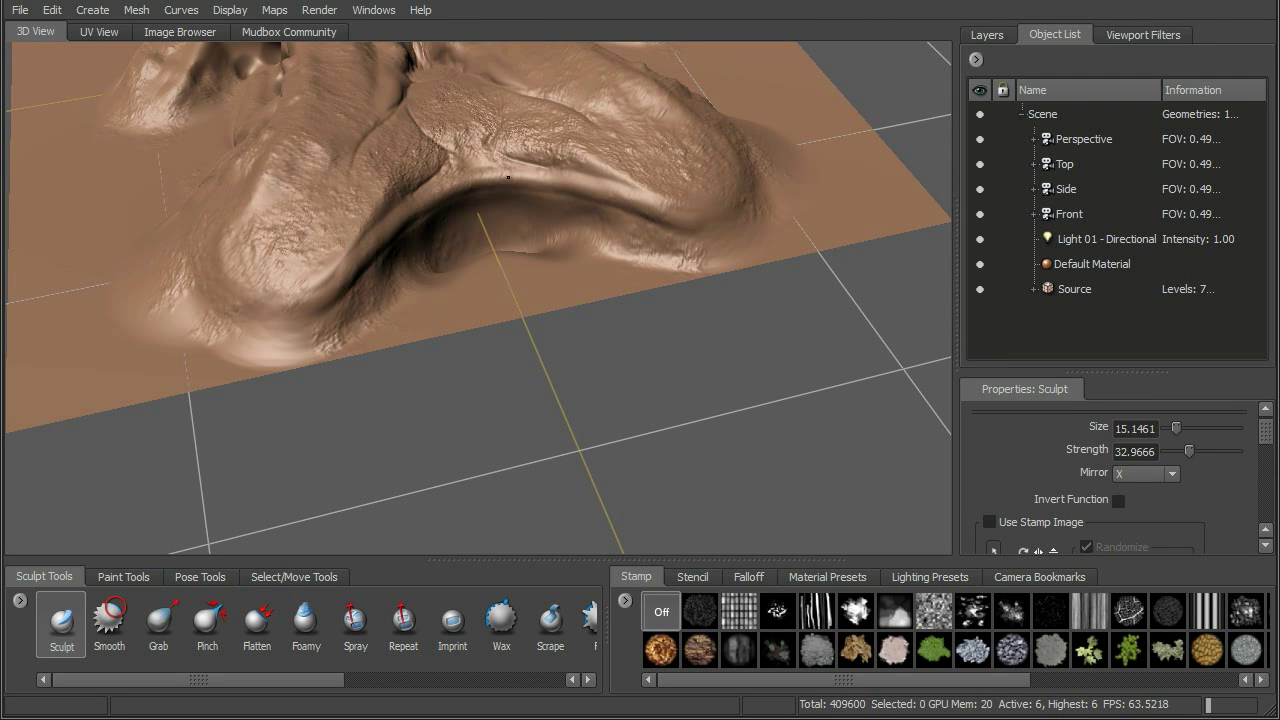
left_click_drag(397, 256, 537, 199)
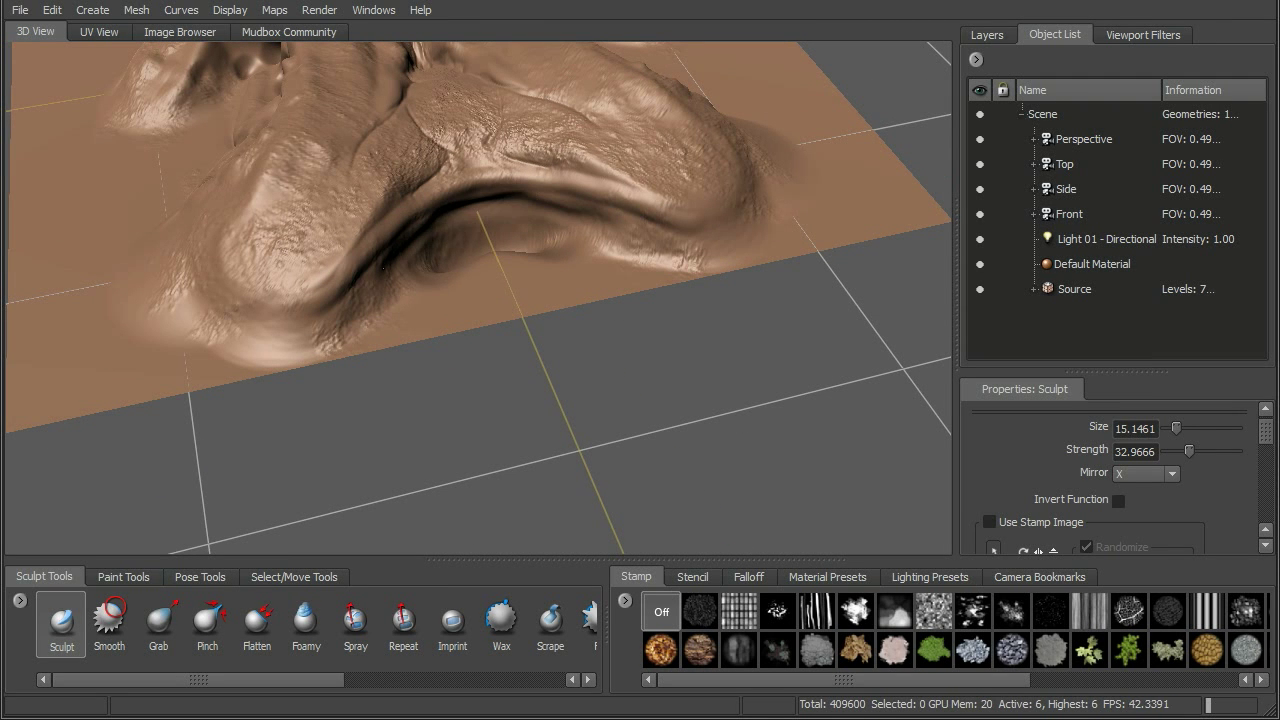
left_click_drag(383, 268, 562, 220)
mouse_move(390, 275)
left_mouse_down()
mouse_move(620, 232)
mouse_move(586, 201)
mouse_move(718, 223)
mouse_move(752, 200)
left_mouse_up()
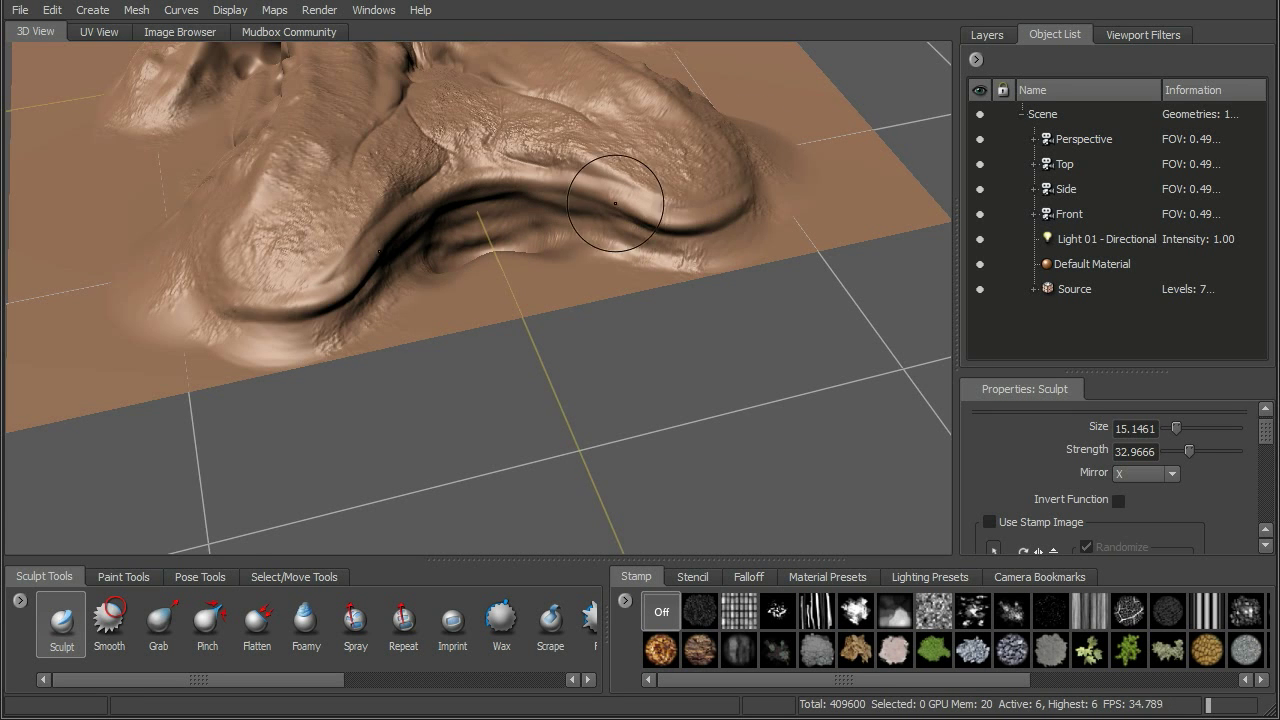
Step: Sculpt folds down the outer sides of the wide end's lobes, smooth around them, and undo the last stray stroke
left_click_drag(616, 204, 700, 218, "alt")
left_click_drag(472, 358, 351, 380)
mouse_move(427, 317)
left_mouse_down("alt")
mouse_move(466, 314)
mouse_move(468, 357)
mouse_move(426, 384)
mouse_move(508, 352)
left_mouse_up("alt")
mouse_move(490, 270)
left_mouse_down()
mouse_move(471, 289)
mouse_move(474, 385)
left_mouse_up()
left_click_drag(515, 255, 493, 458)
mouse_move(501, 361)
left_mouse_down("shift")
mouse_move(478, 451)
mouse_move(430, 428)
mouse_move(366, 423)
mouse_move(298, 376)
left_mouse_up("shift")
mouse_move(446, 436)
left_mouse_down()
mouse_move(480, 372)
mouse_move(442, 434)
left_mouse_up()
key("ctrl+z")
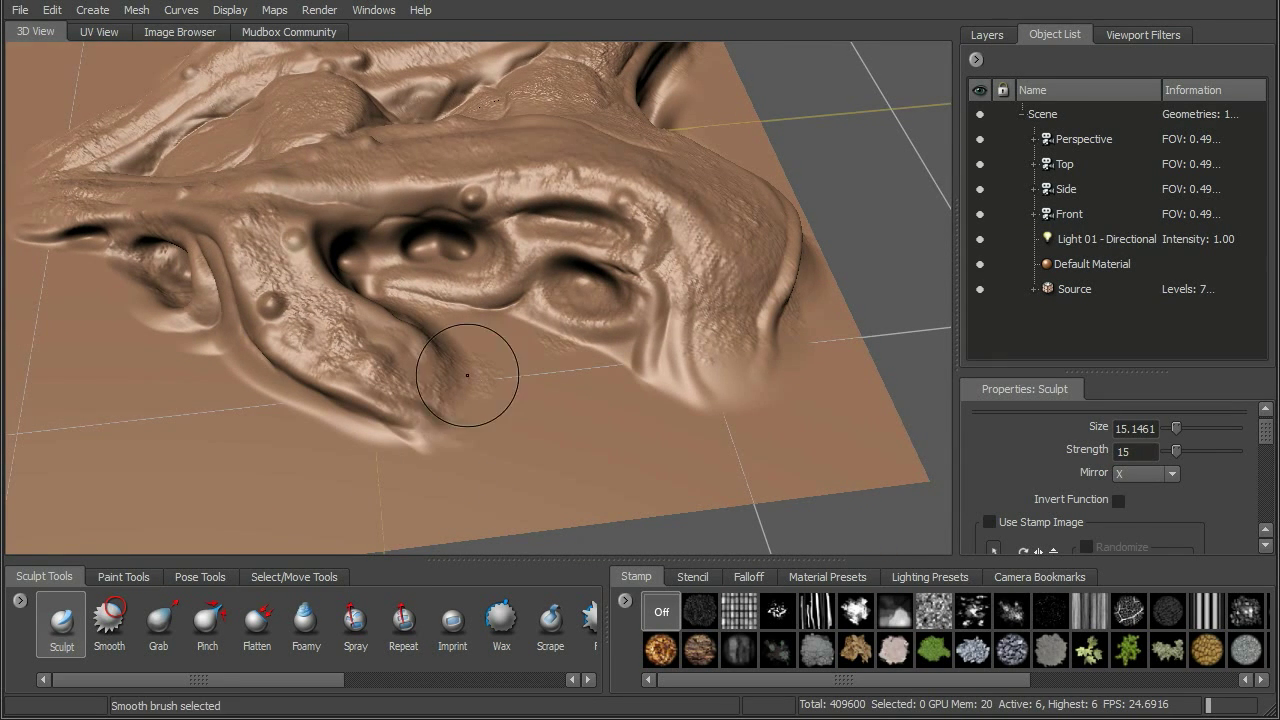
Step: Sculpt and smooth the edges around the tips of the mirrored side limbs
left_click_drag(467, 375, 371, 400, "alt")
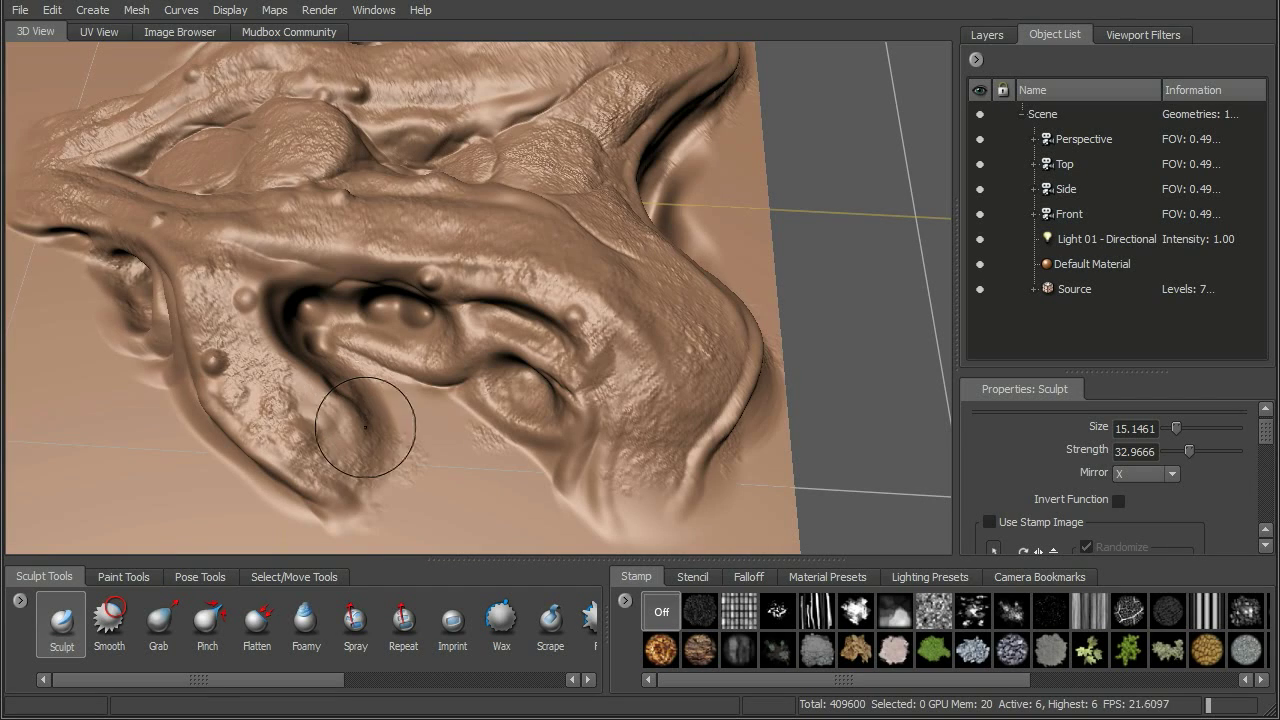
key("shift")
left_click_drag(423, 490, 600, 300, "alt")
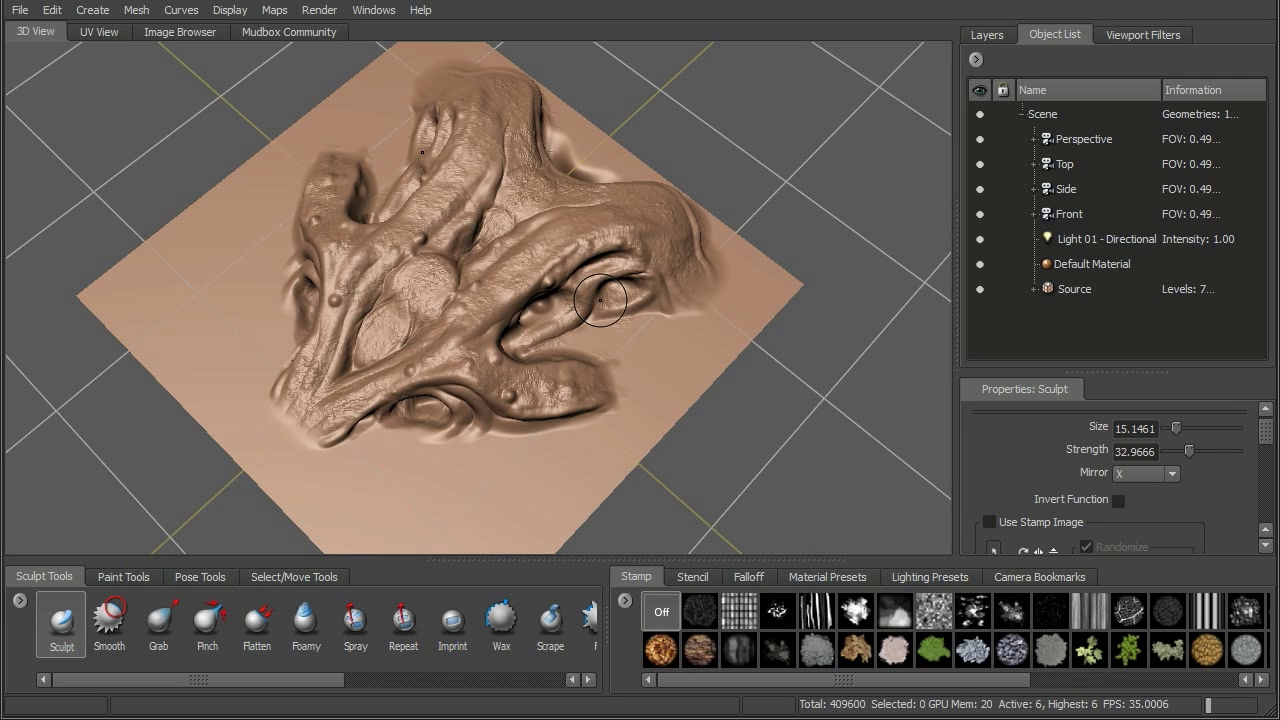
Step: Step the mesh down to its lowest subdivision level and inspect the coarse shape
left_click_drag(735, 304, 757, 251, "alt")
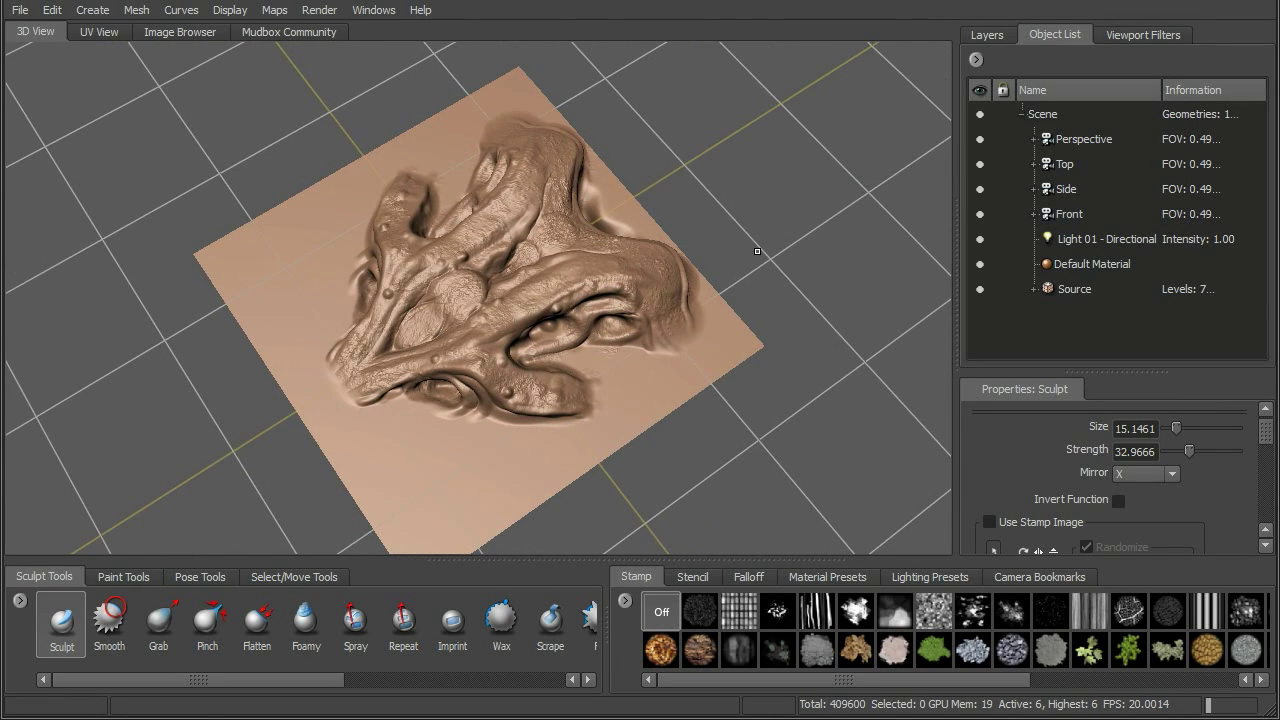
key("Page_Down")
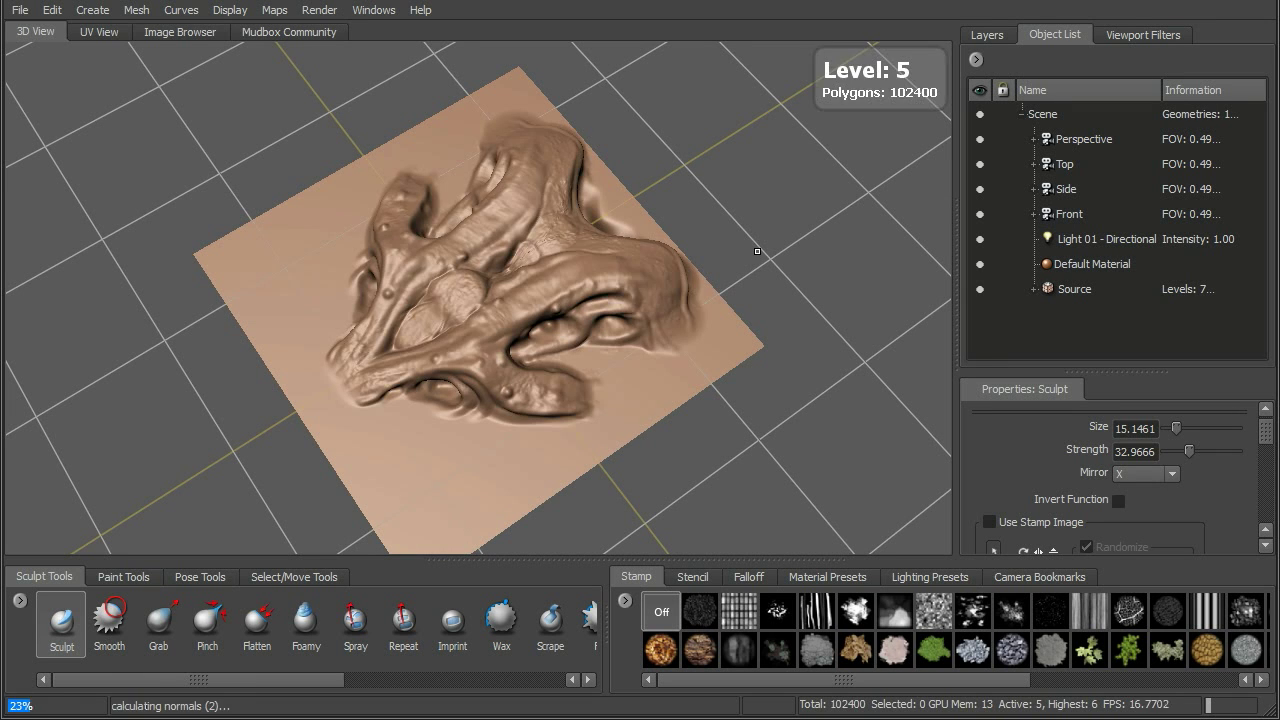
key("Page_Down")
key("Page_Down")
key("Page_Down")
key("Page_Down")
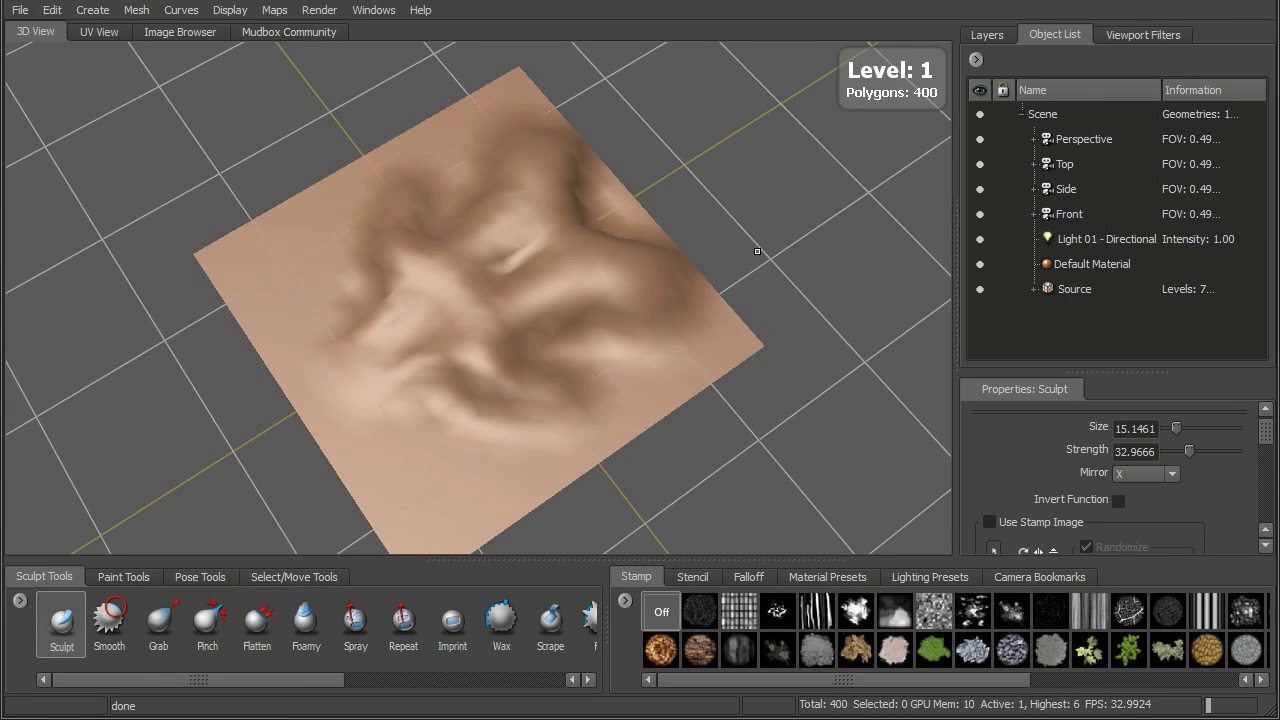
key("Page_Down")
mouse_move(596, 272)
left_mouse_down("alt")
mouse_move(520, 188)
mouse_move(640, 283)
left_mouse_up("alt")
Step: Step the mesh back up to subdivision level 6 to review the full sculpted detail
key("Page_Up")
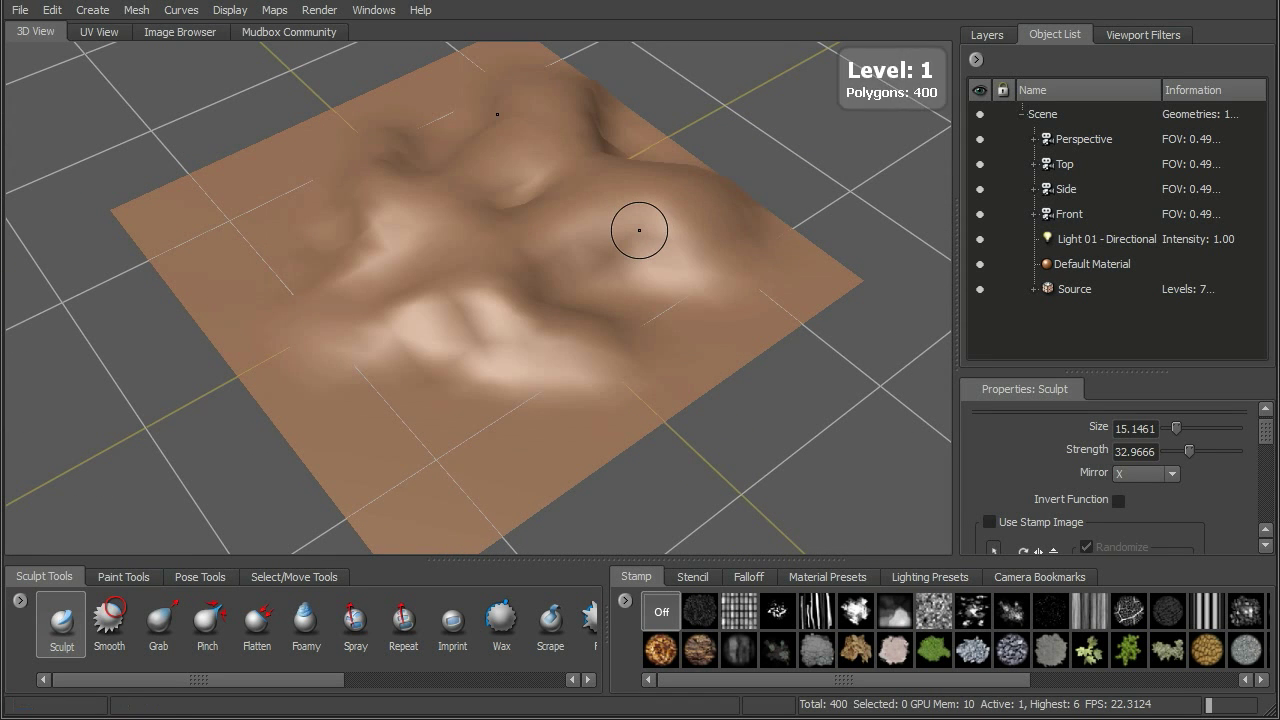
key("Page_Up")
key("Page_Up")
key("Page_Up")
key("Page_Up")
key("Page_Up")
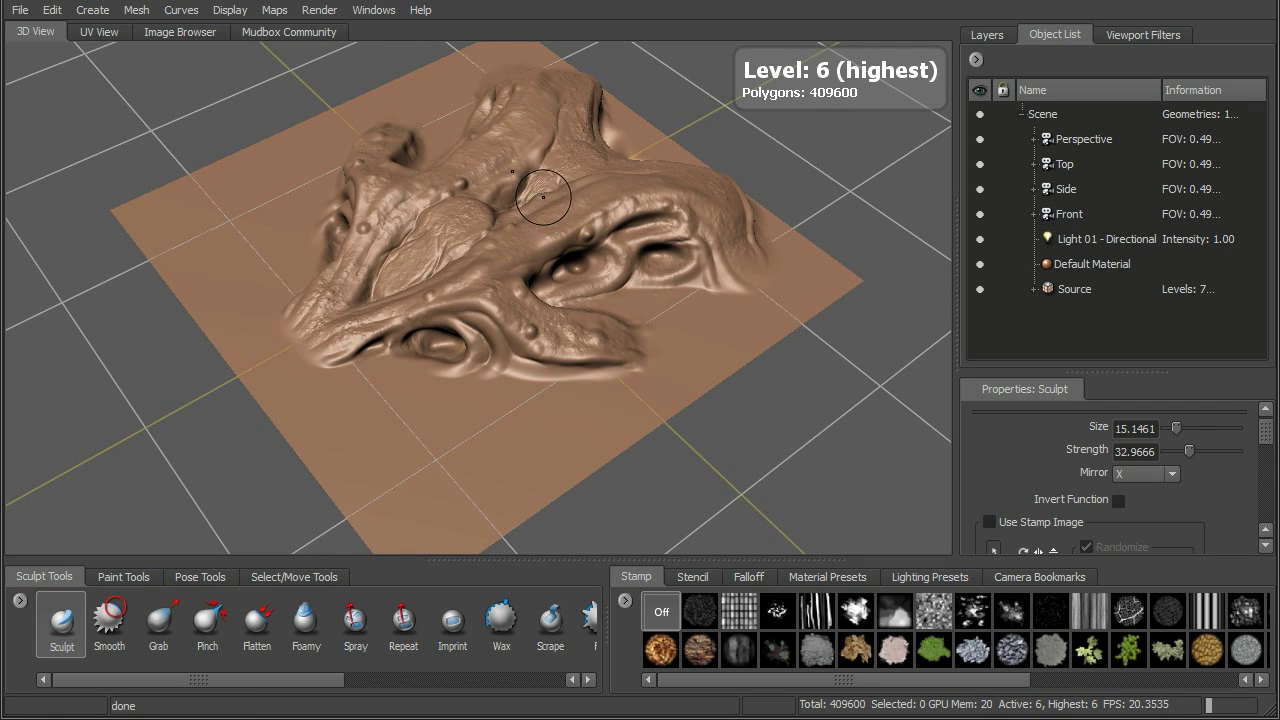
Step: Create a new plane mesh in the scene and rename it Target
left_click_drag(543, 196, 461, 206, "alt")
left_click(92, 10)
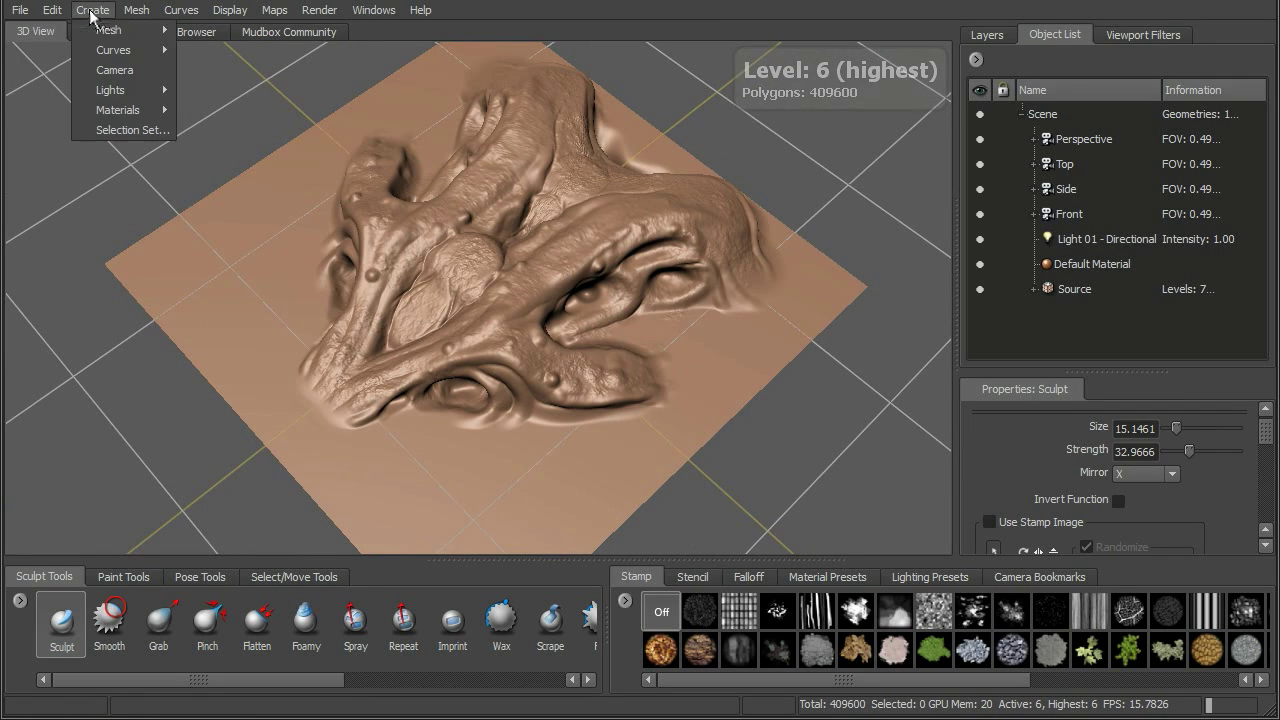
mouse_move(160, 30)
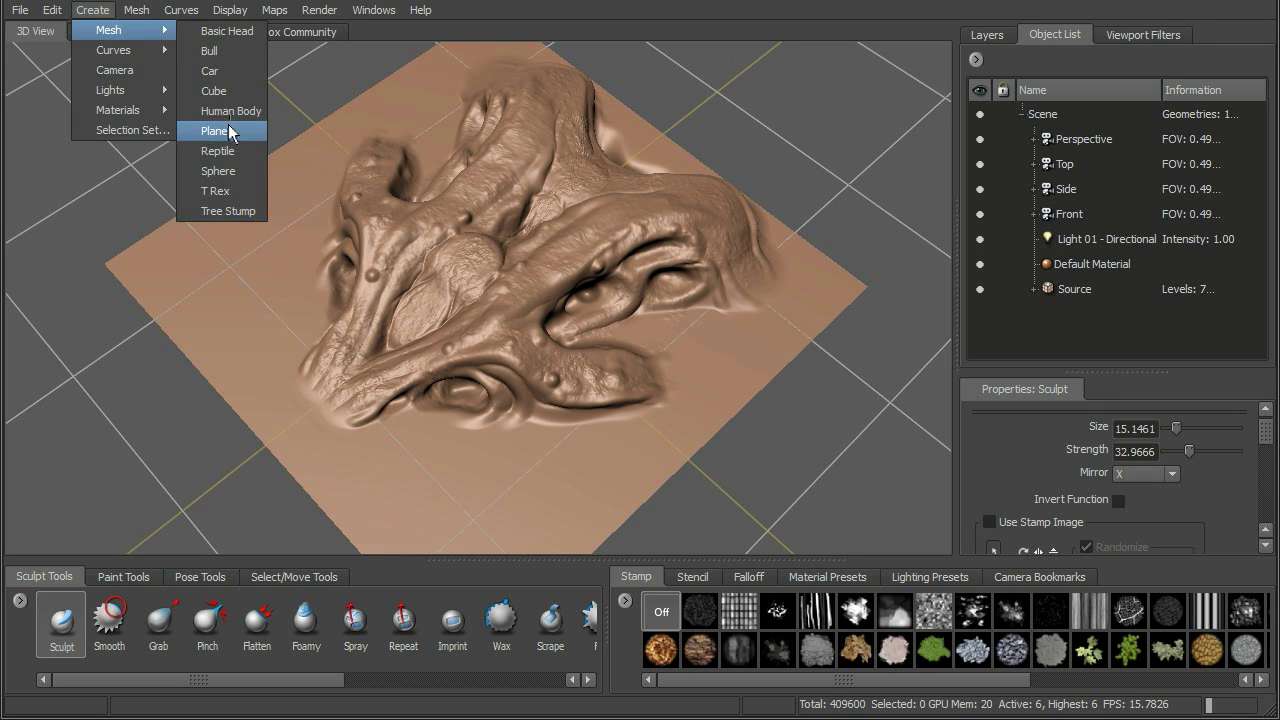
left_click(214, 130)
left_click(1082, 317)
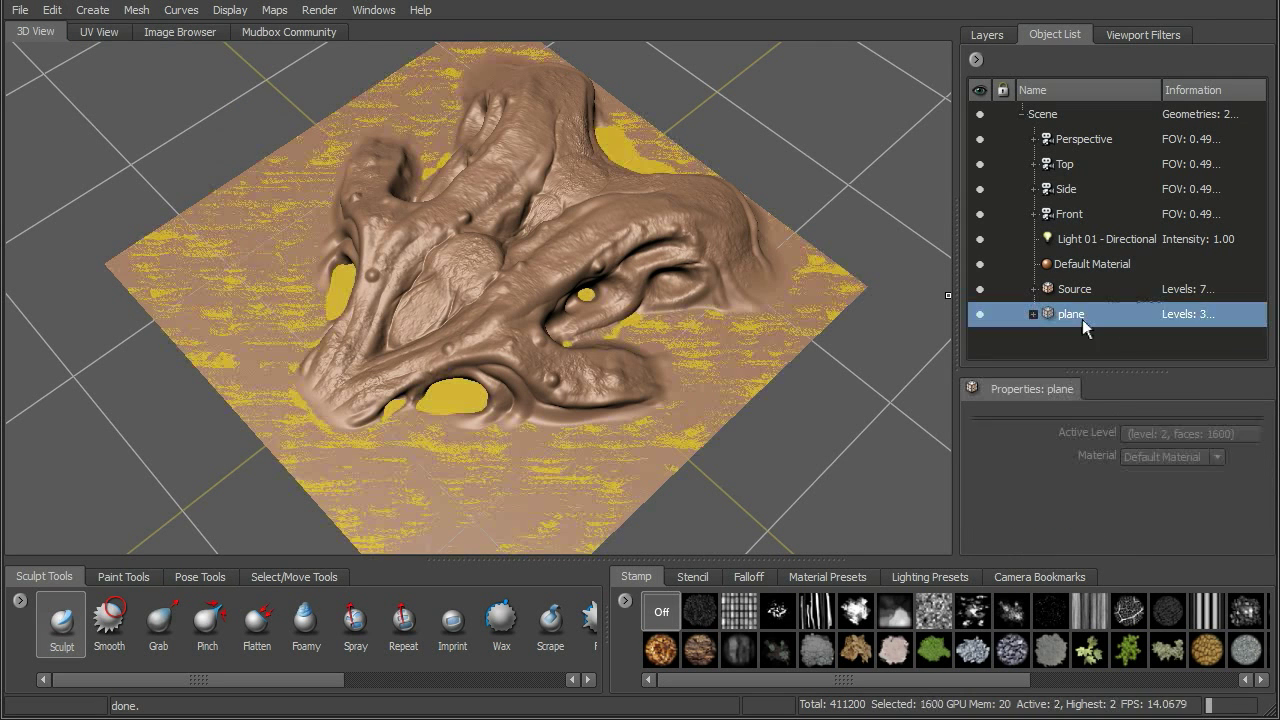
right_click(1081, 316)
left_click(1128, 389)
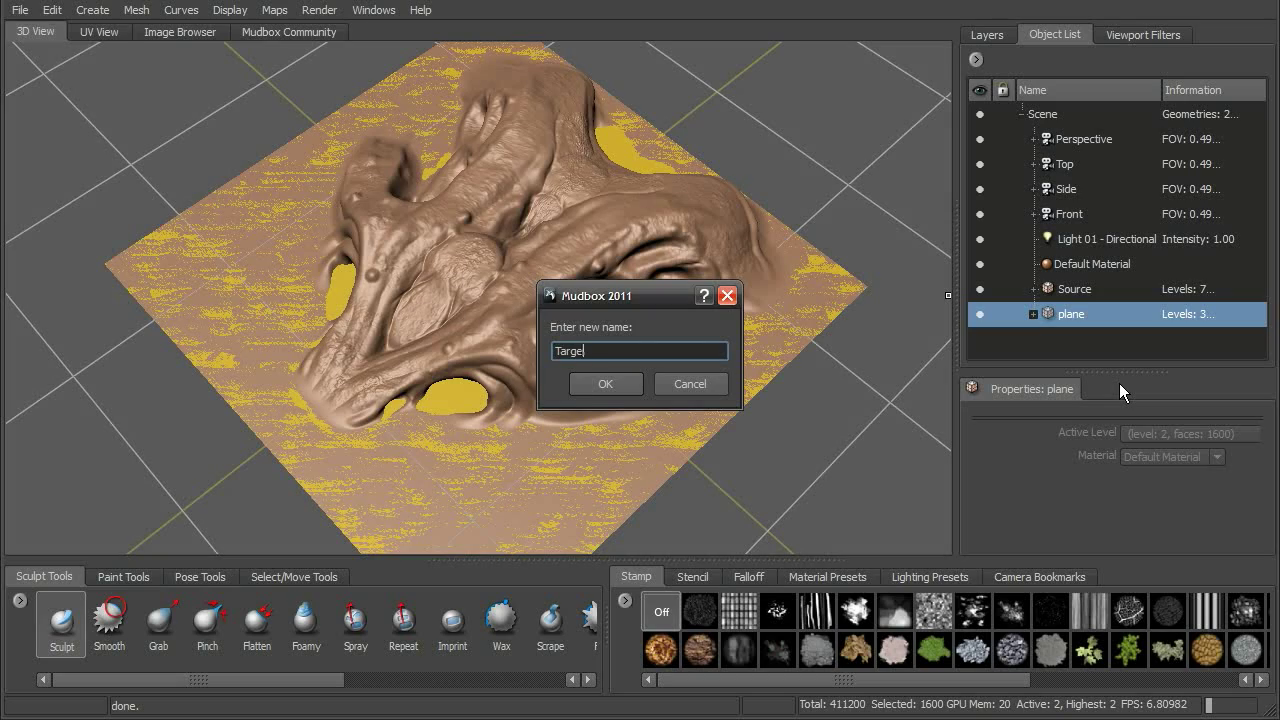
key("Return")
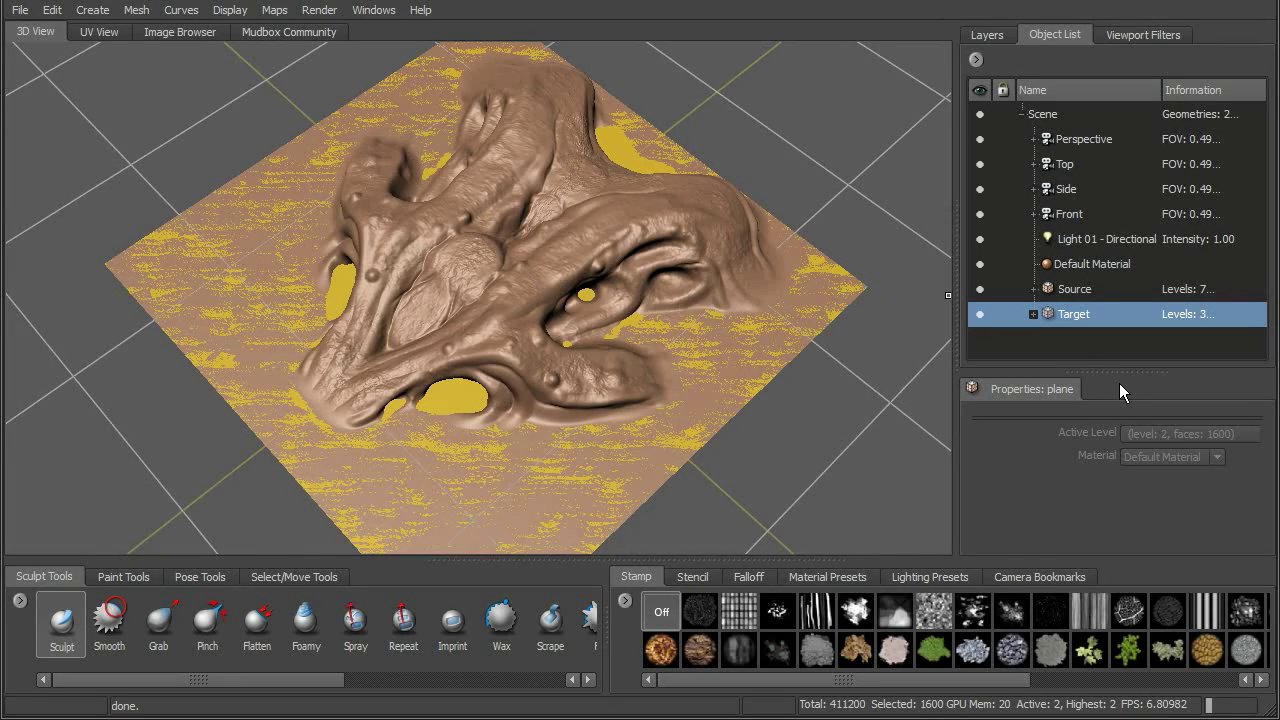
Step: Start a new texture map extraction operation and choose Vector Displacement Map as the map to generate
left_click_drag(766, 380, 719, 351, "alt")
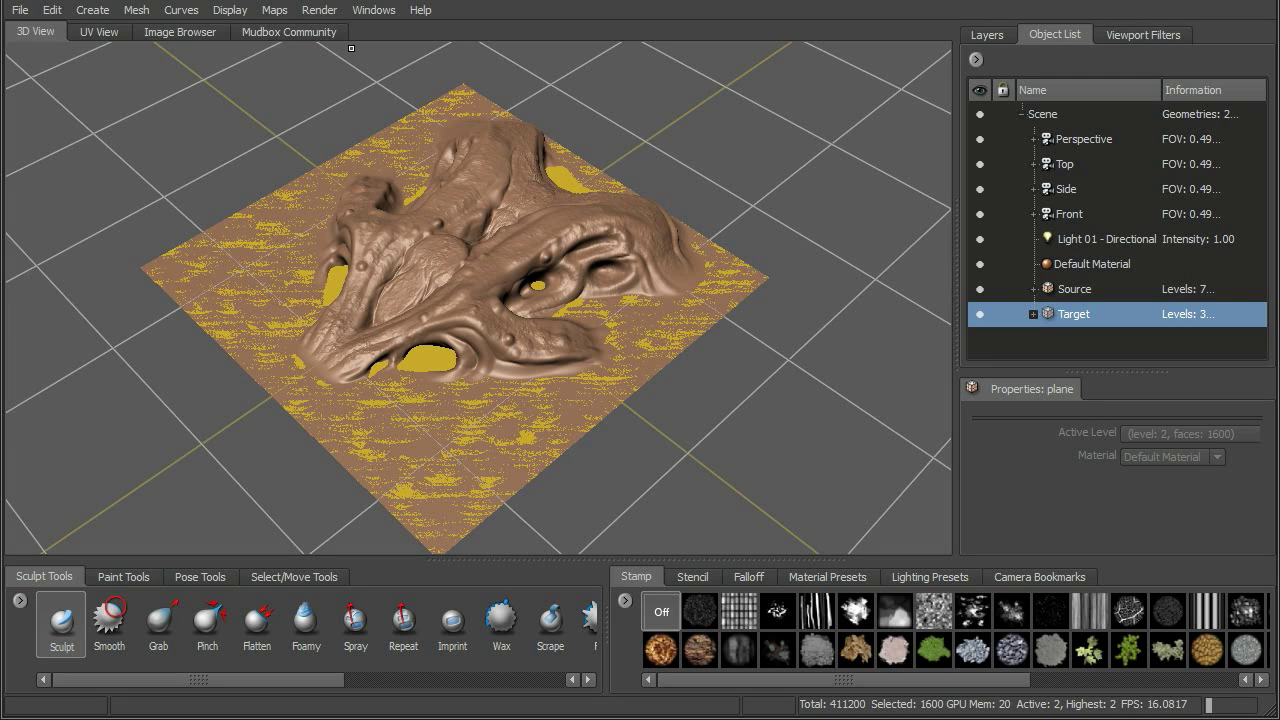
left_click(274, 10)
mouse_move(290, 30)
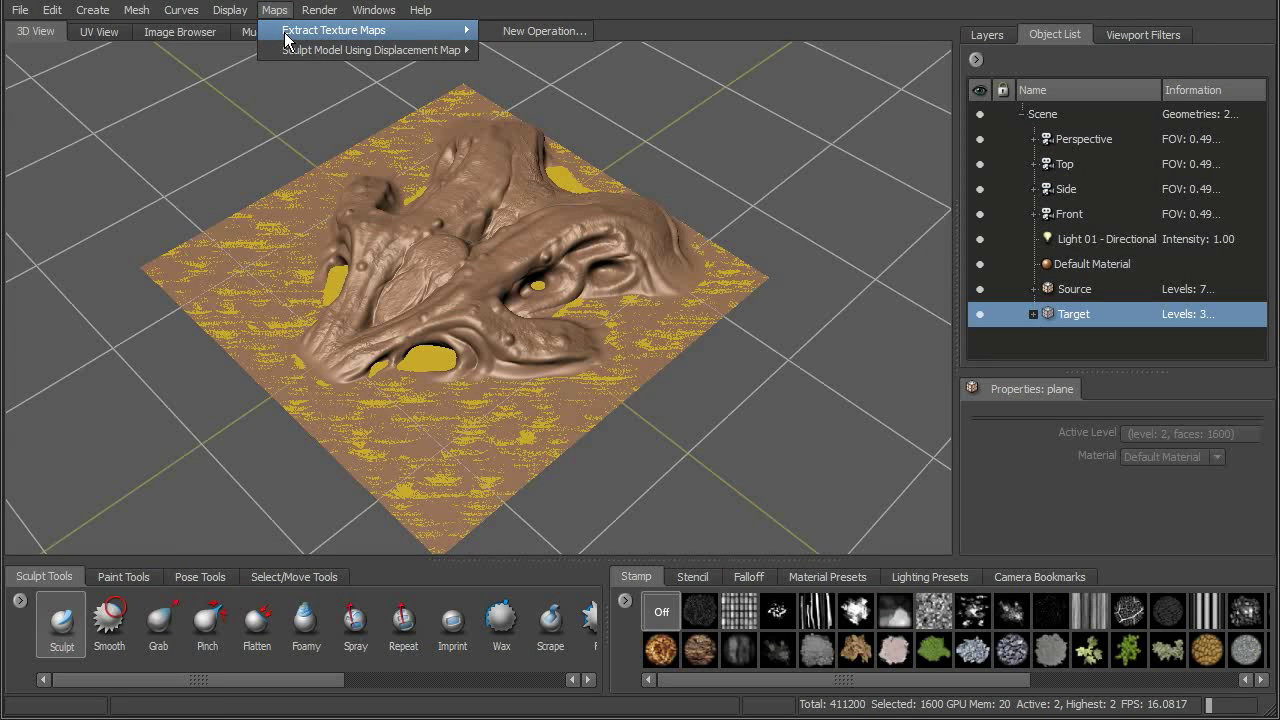
left_click(516, 30)
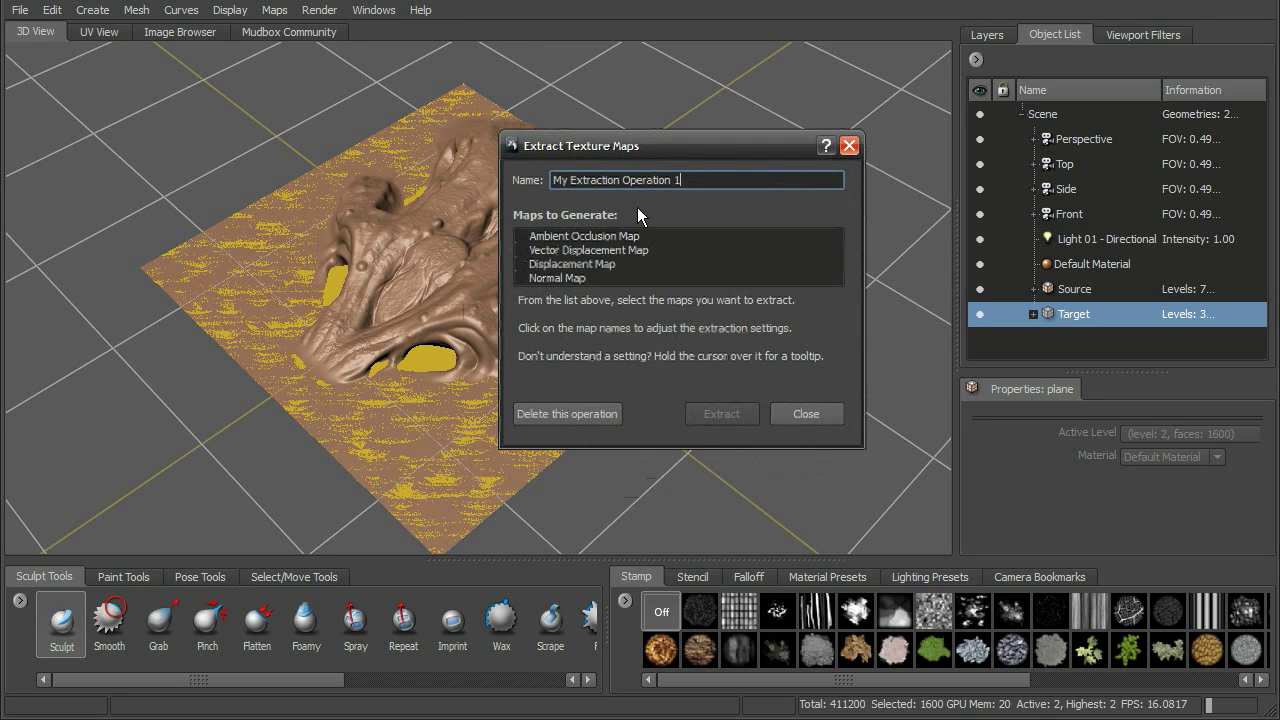
left_click(567, 251)
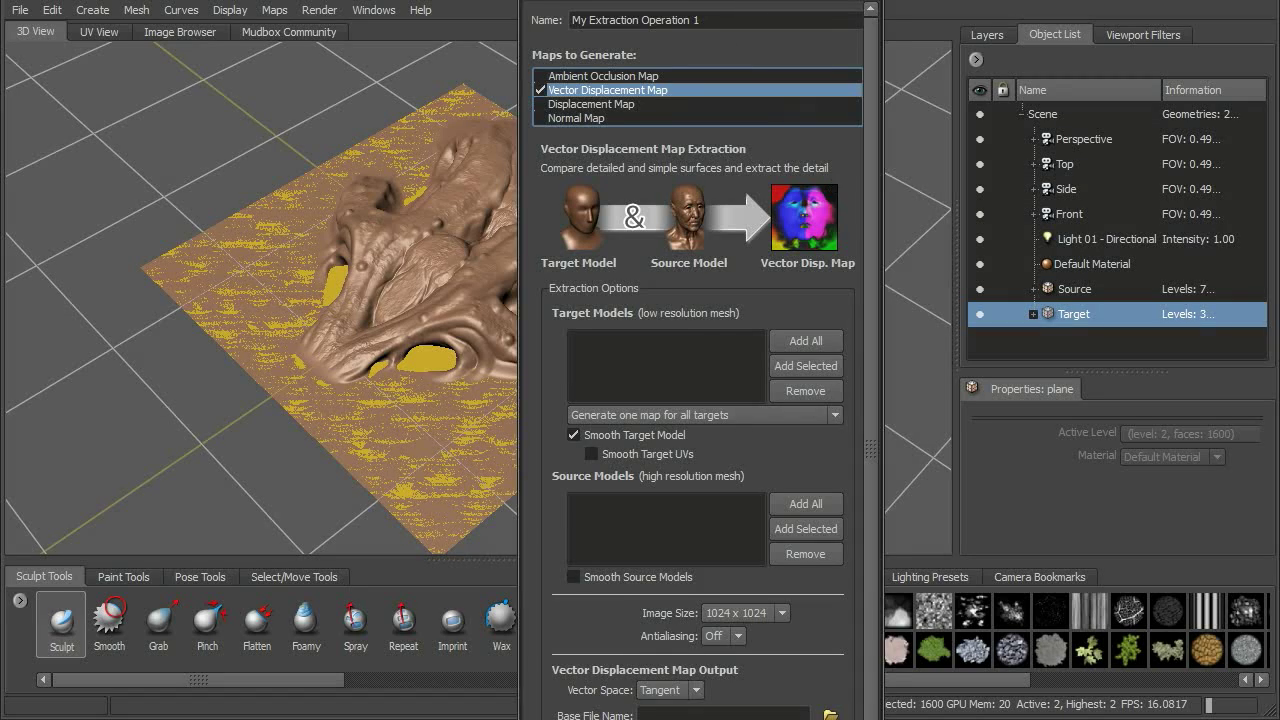
left_click_drag(757, 0, 815, 72)
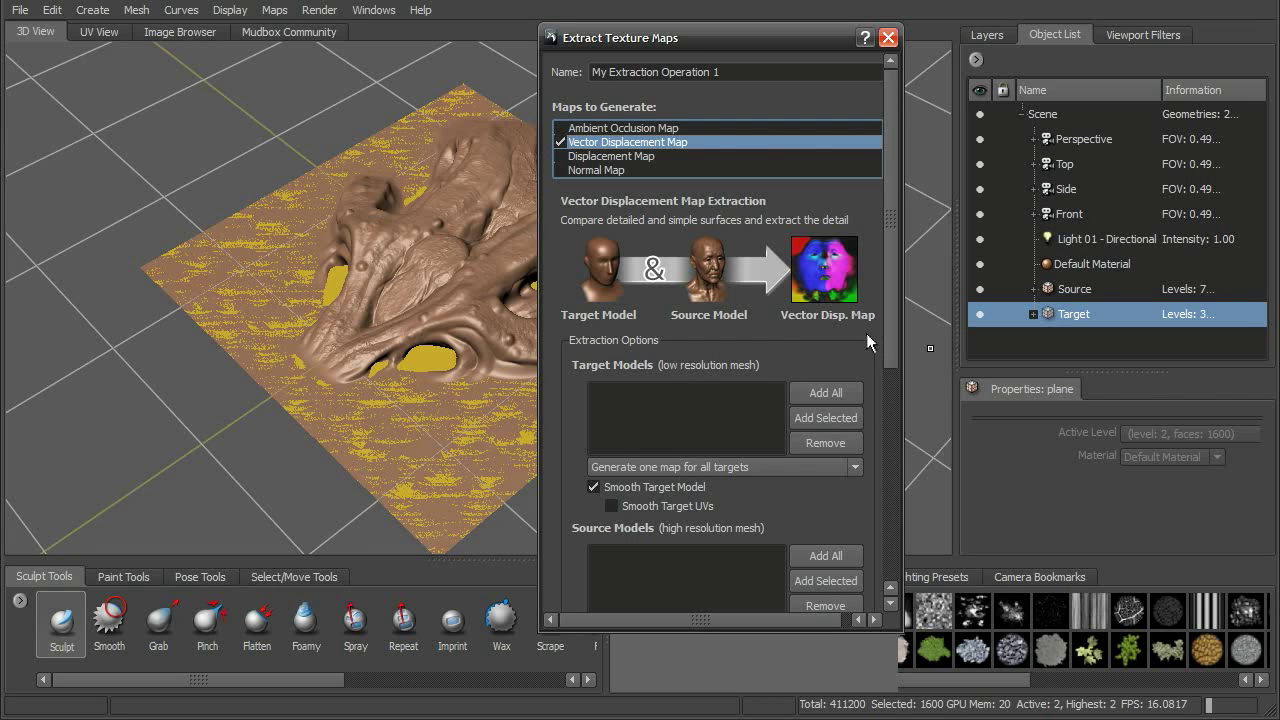
Step: Add the Target plane as the extraction's low resolution target model and set it to level 0
scroll(888, 272, "down", 2)
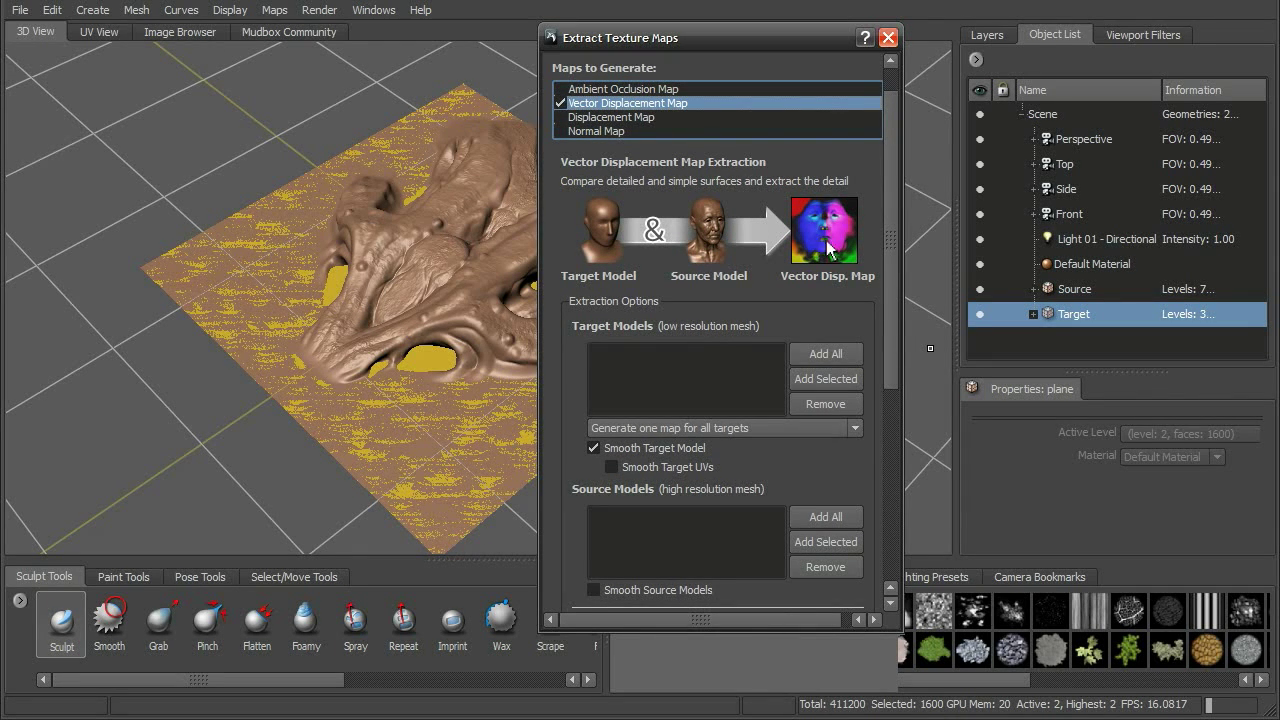
scroll(890, 322, "down", 1)
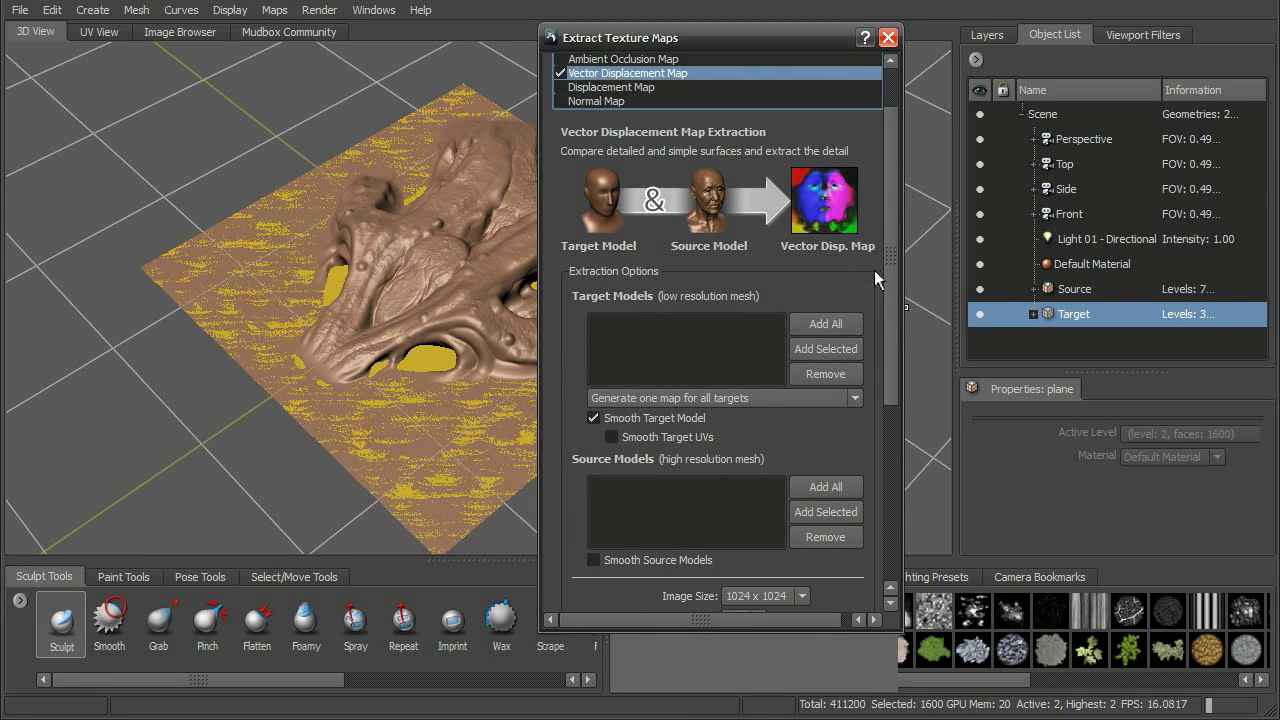
scroll(887, 255, "down", 3)
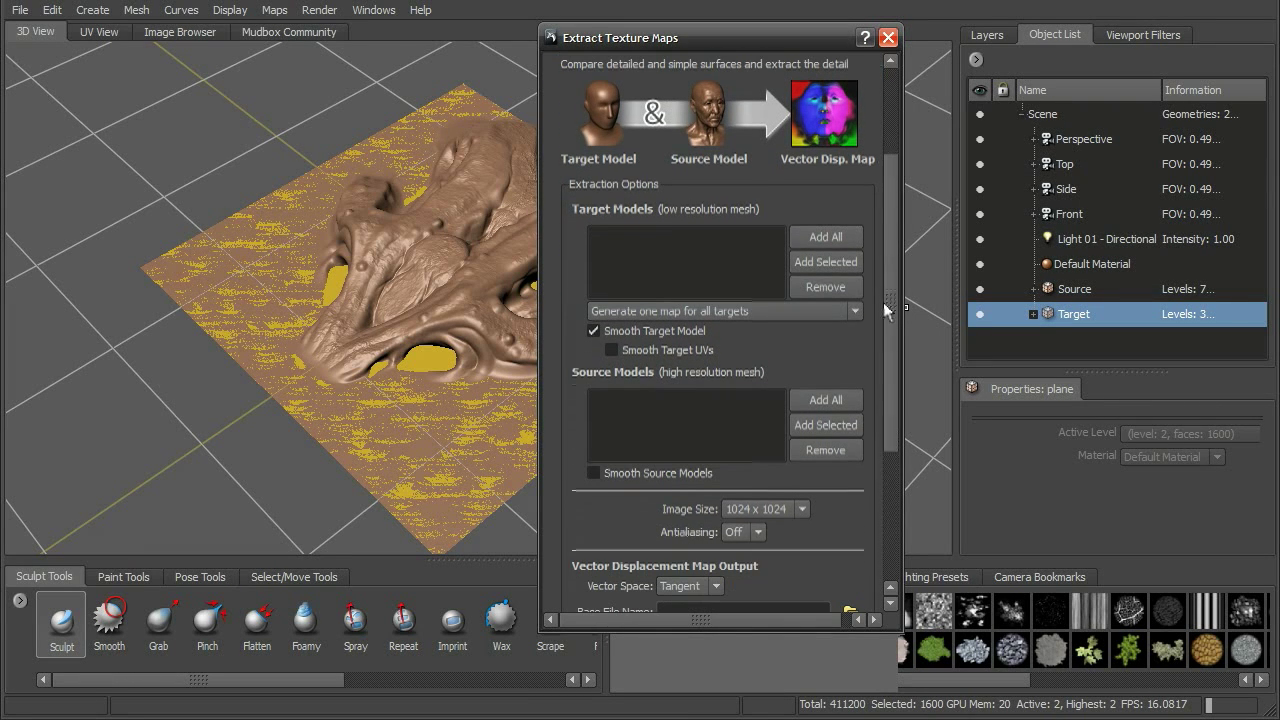
left_click(820, 260)
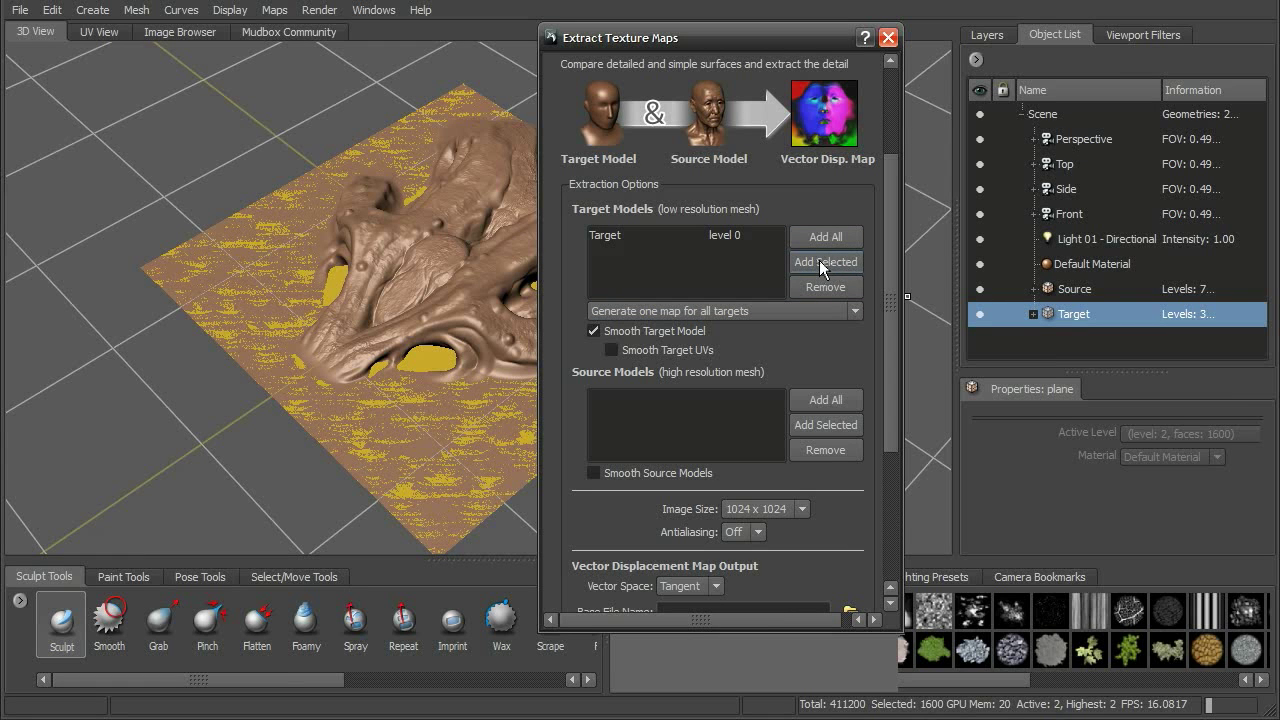
left_click(737, 234)
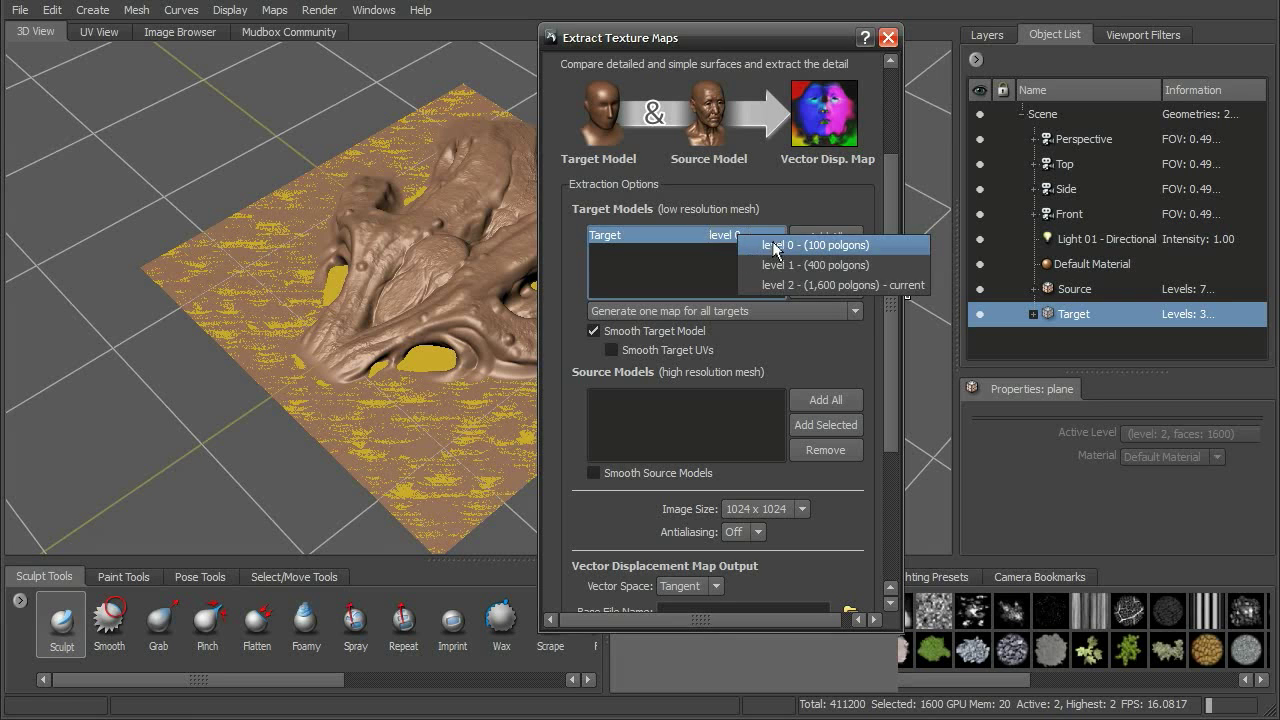
left_click(774, 245)
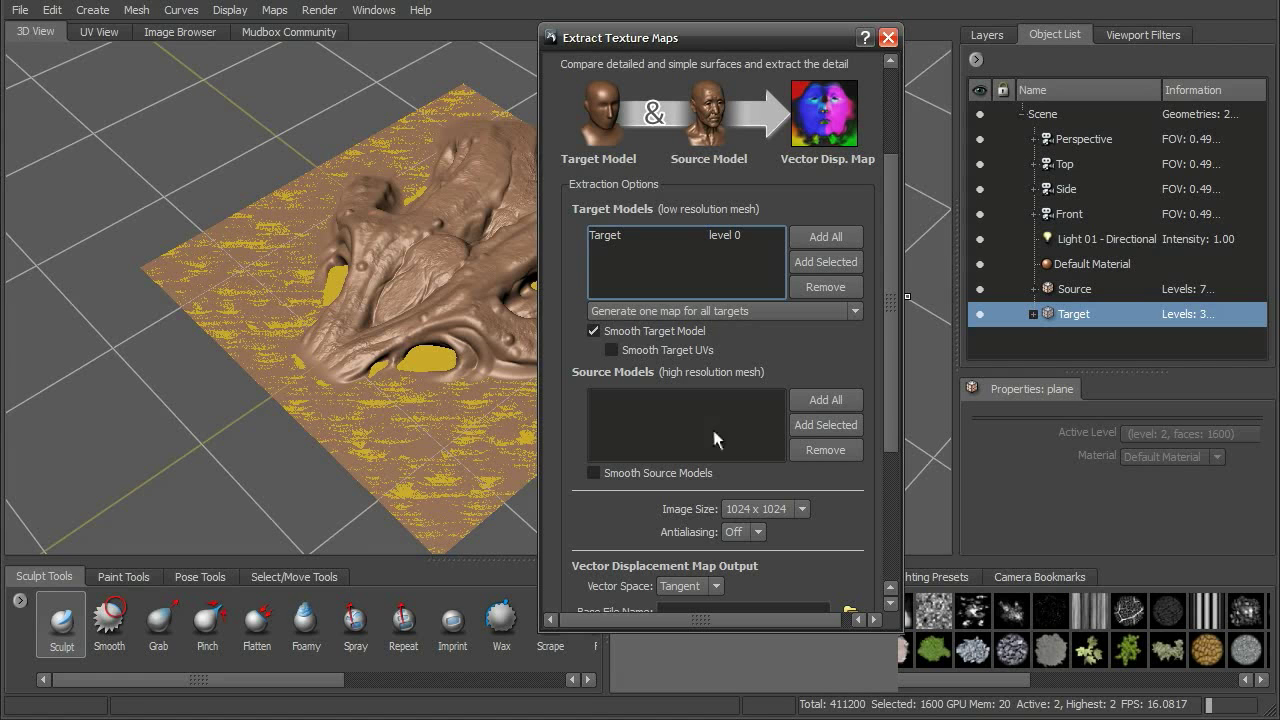
Step: Add the sculpted Source mesh as the extraction's high resolution source model and set it to level 6
left_click(1079, 297)
left_click(836, 423)
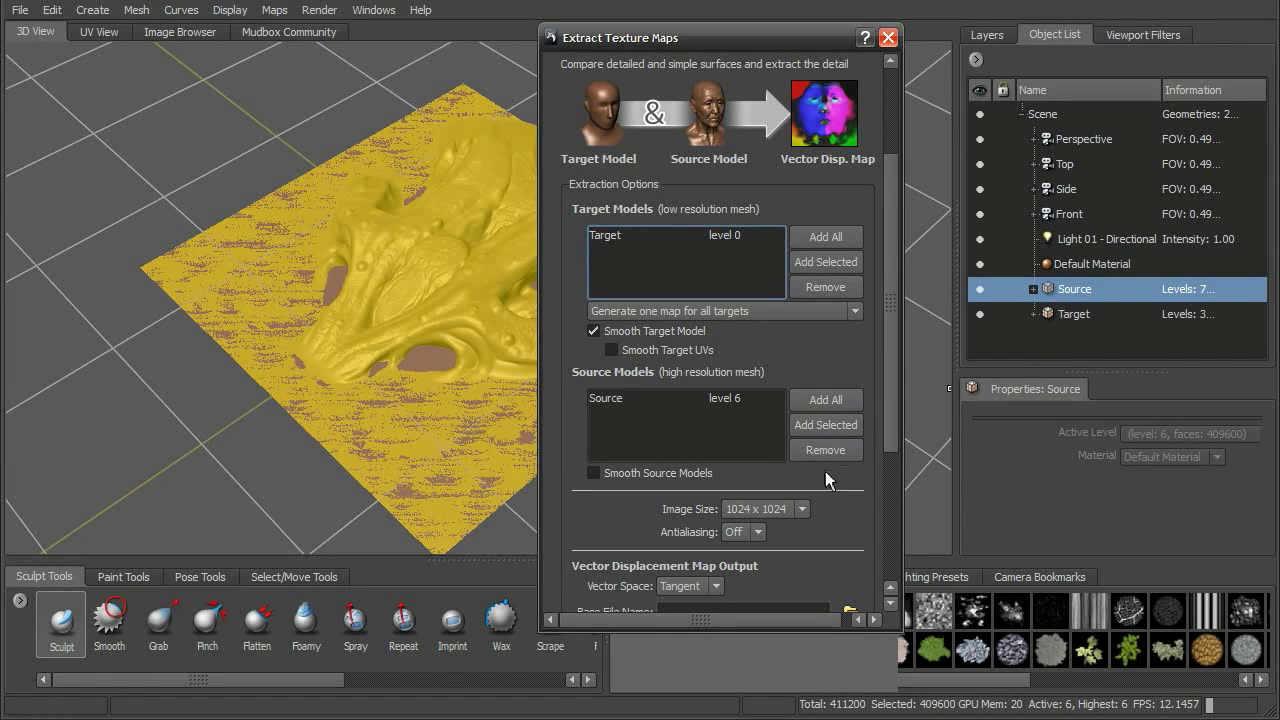
left_click(743, 397)
left_click(743, 397)
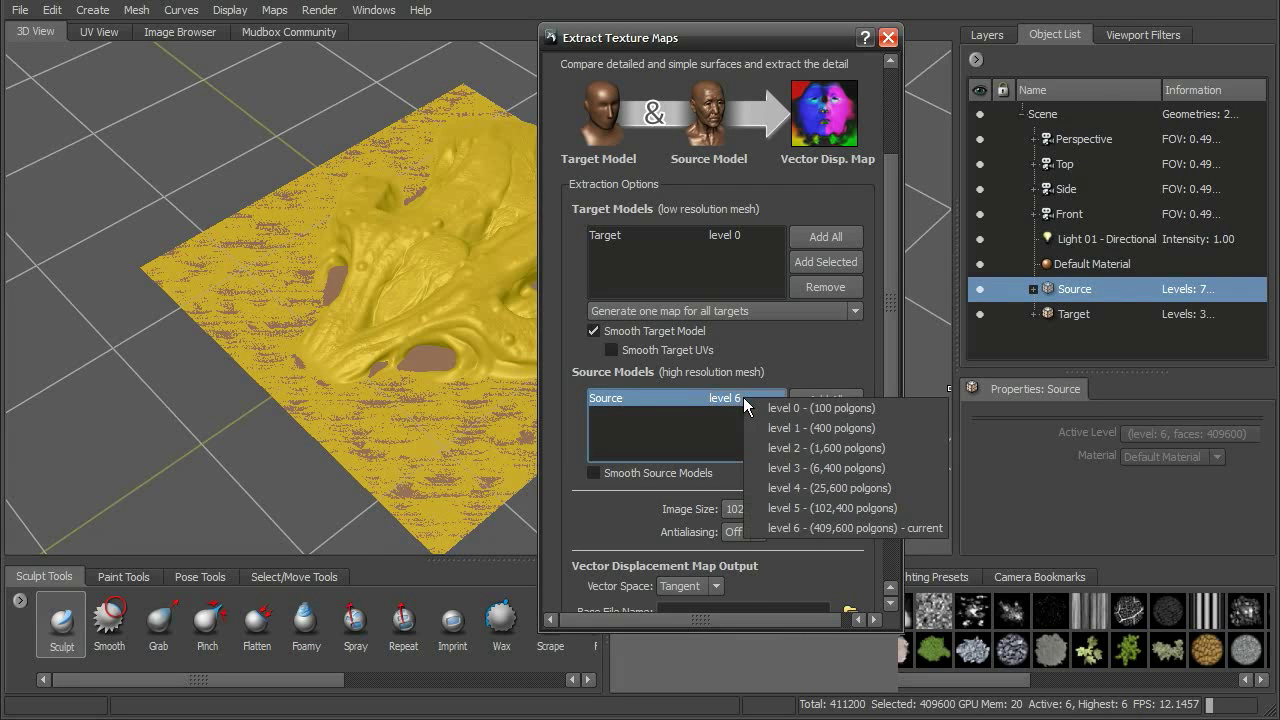
left_click(798, 526)
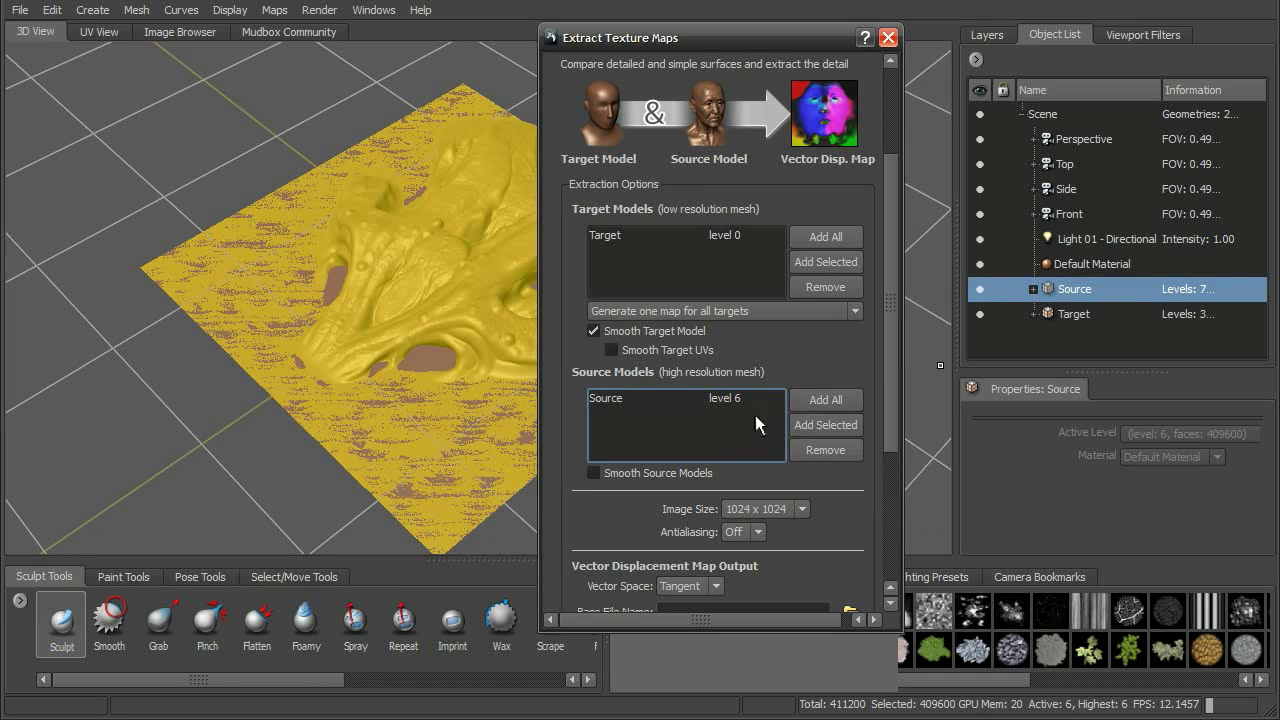
Step: Browse for the vector displacement map's output file in the images folder and name it spine
scroll(882, 437, "down", 3)
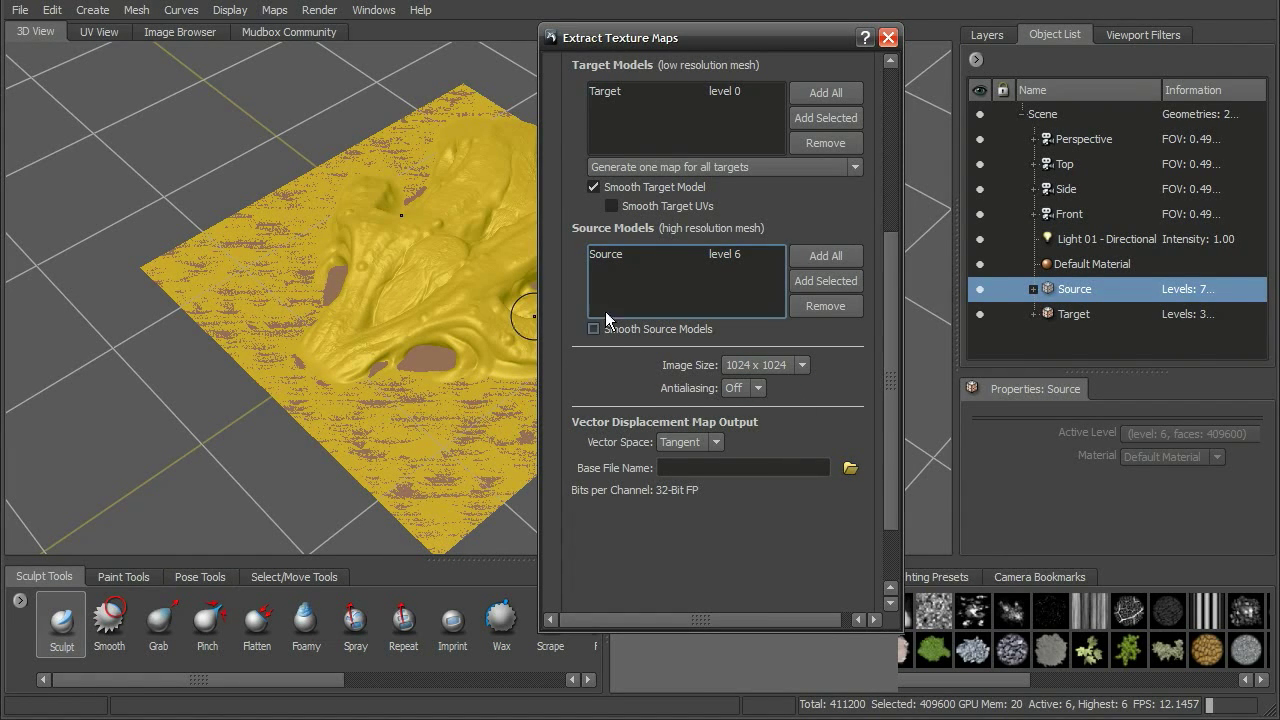
left_click_drag(751, 37, 887, 31)
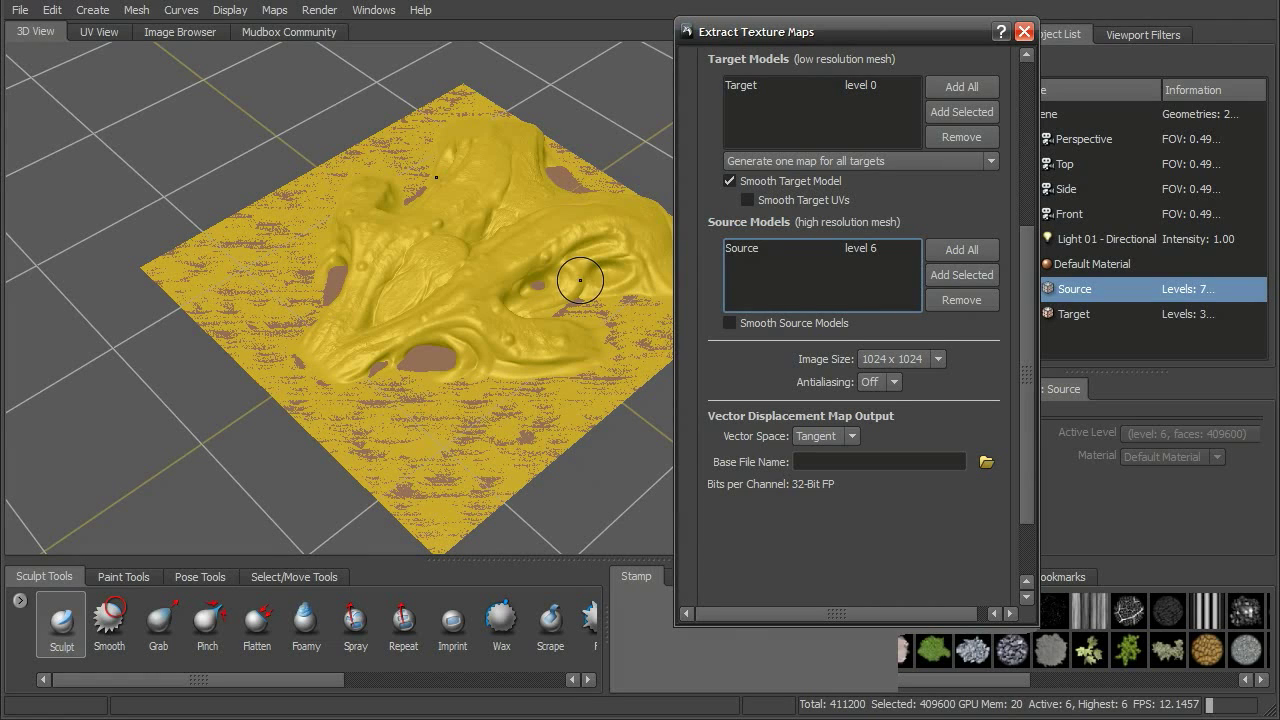
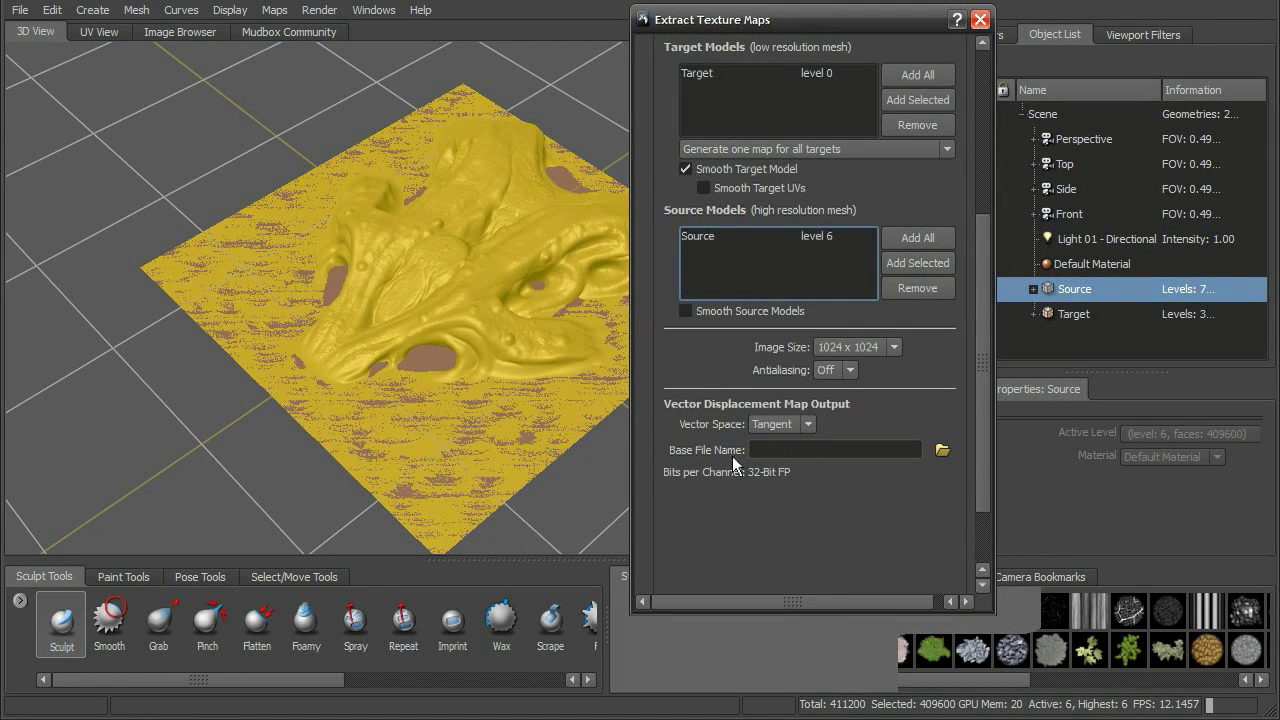
left_click(944, 451)
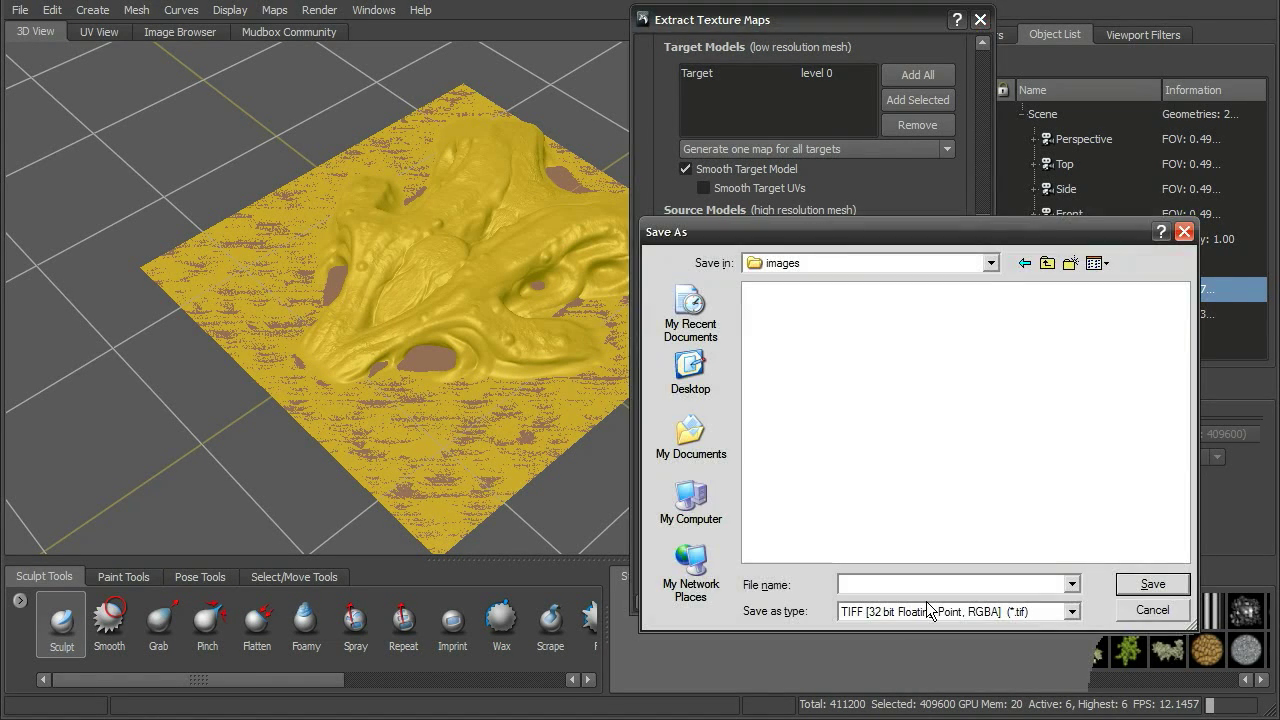
left_click(860, 583)
type("spine")
left_click(944, 618)
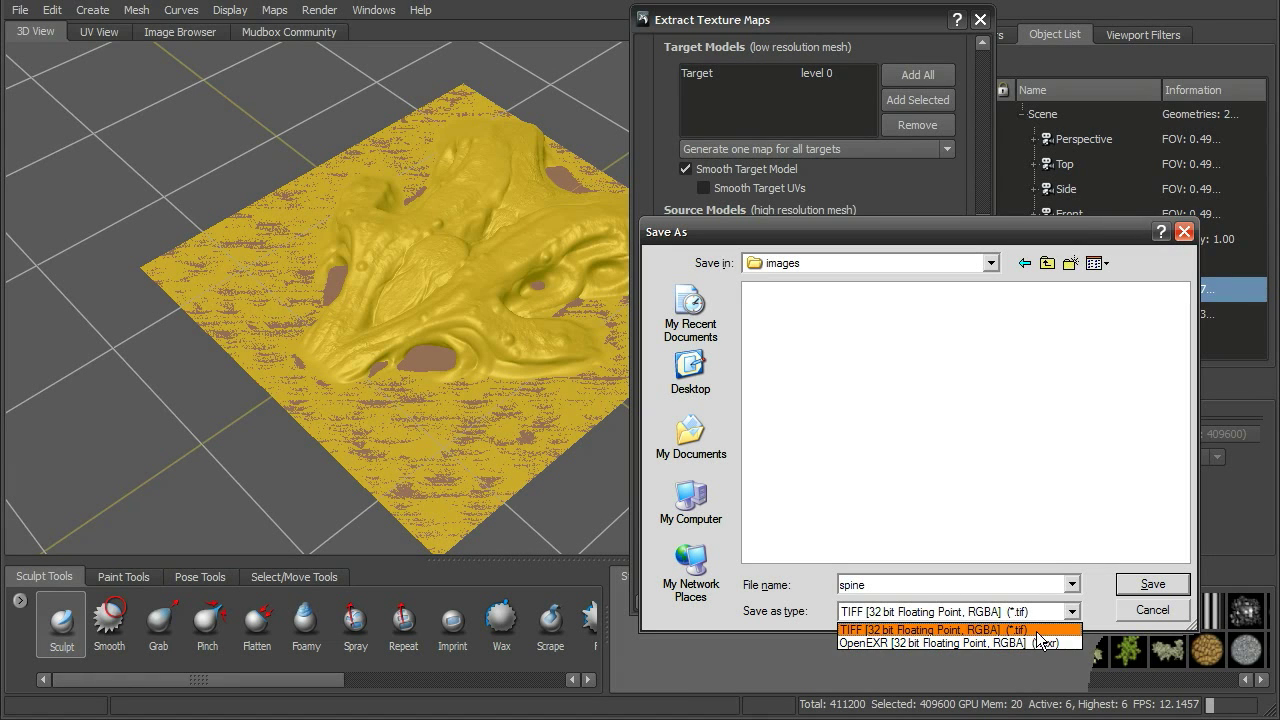
left_click(1086, 210)
left_click_drag(1063, 225, 1061, 89)
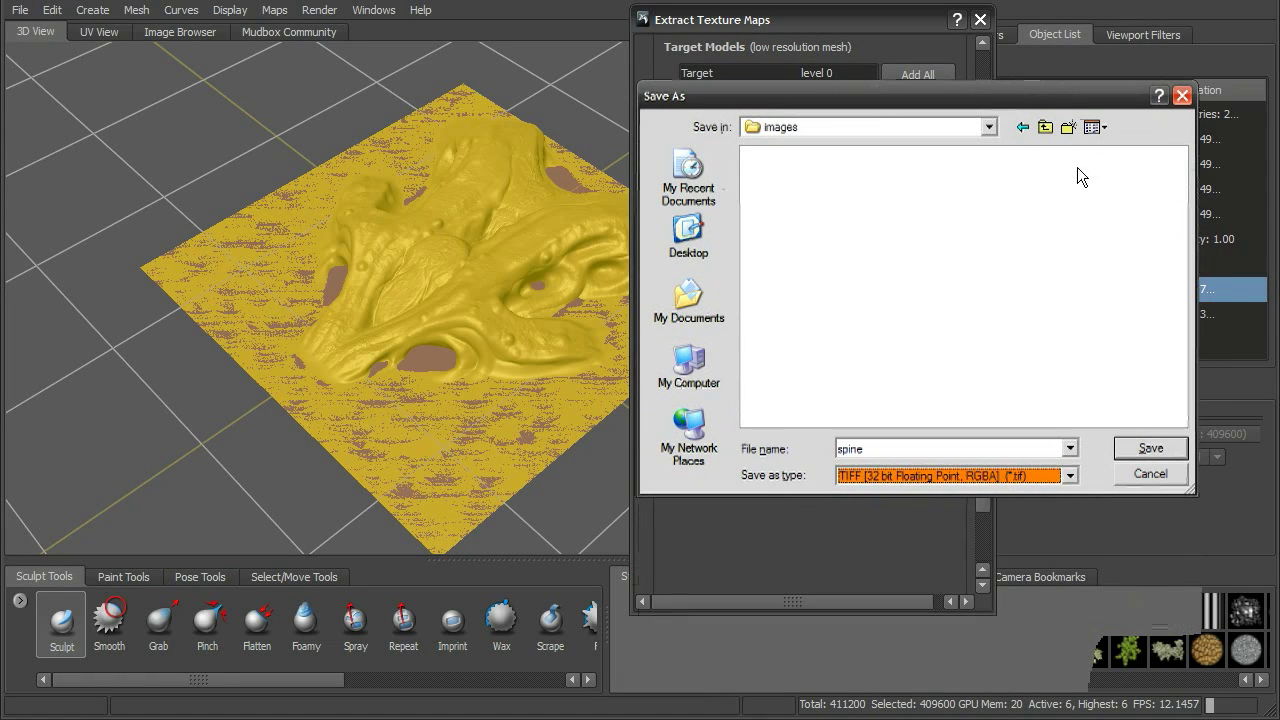
Step: Set the output file type to OpenEXR [32 bit Floating Point, RGBA] and save the file name with the .exr extension added
left_click(1070, 476)
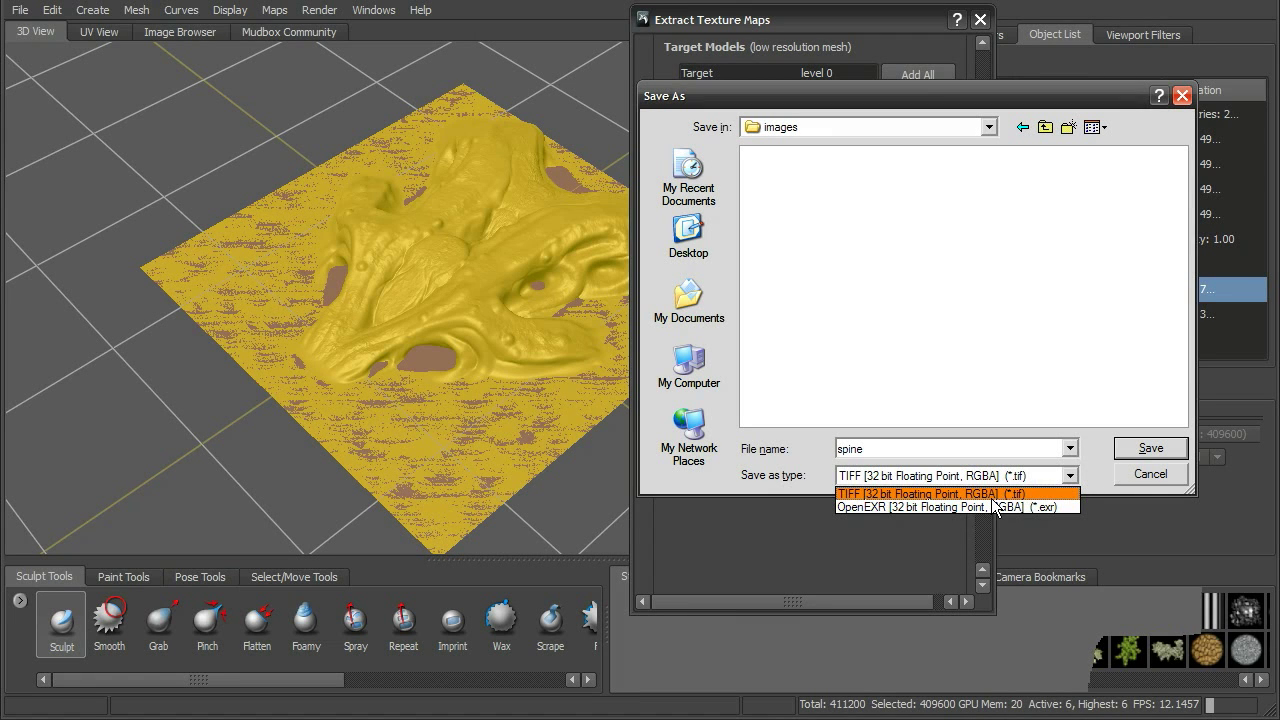
left_click(962, 507)
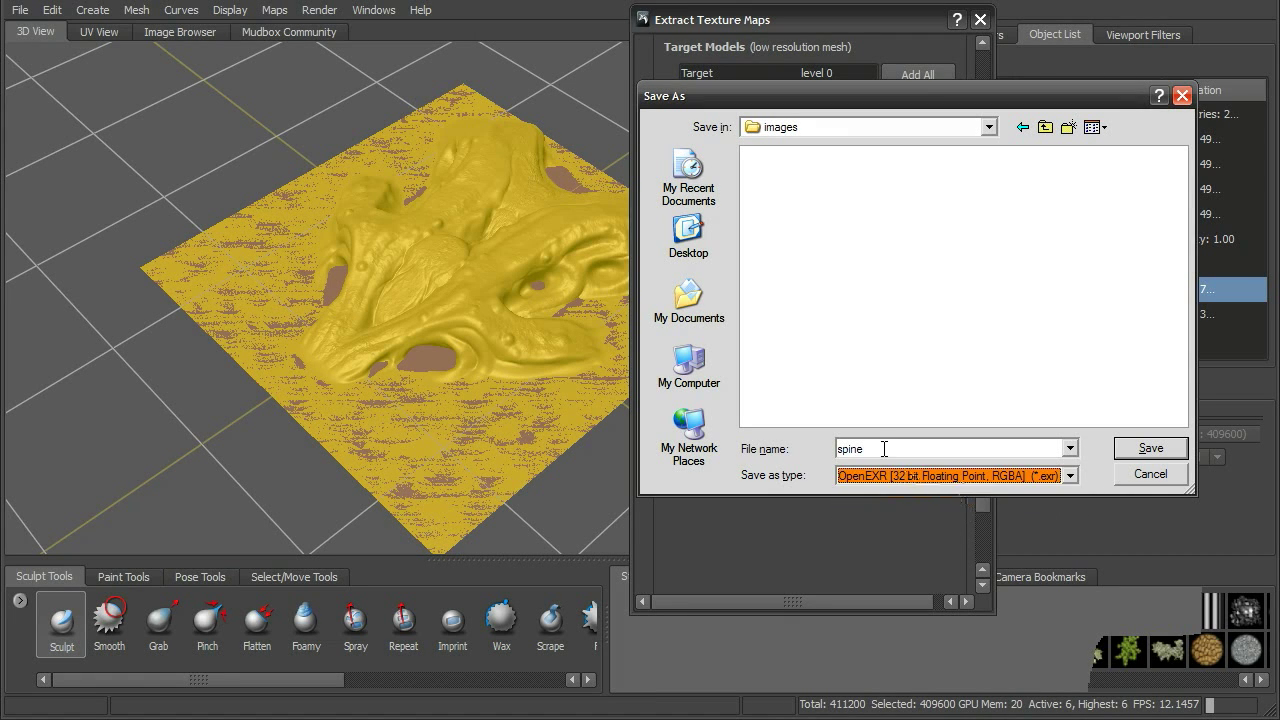
left_click(884, 449)
left_click(888, 448)
type(".x")
key("BackSpace")
type("exr")
left_click(1166, 452)
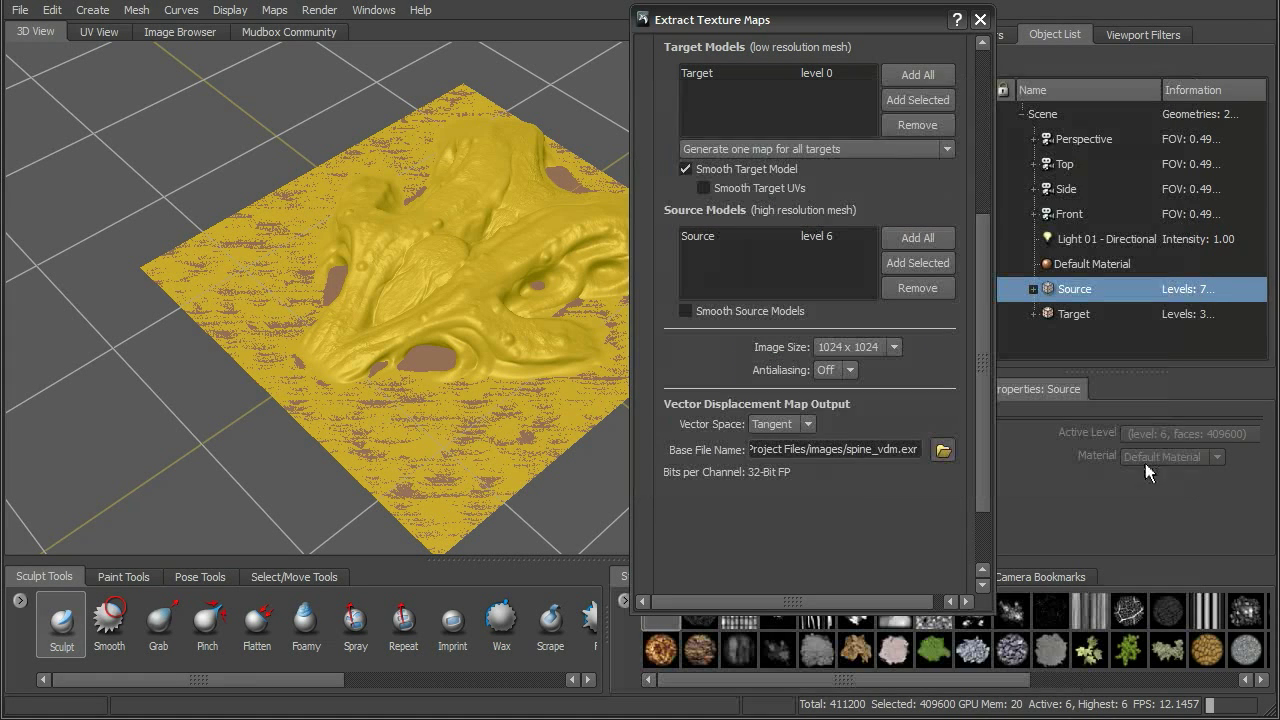
Step: Review the extraction settings, extract the vector displacement map and close the map extraction results
left_click_drag(980, 380, 1000, 235)
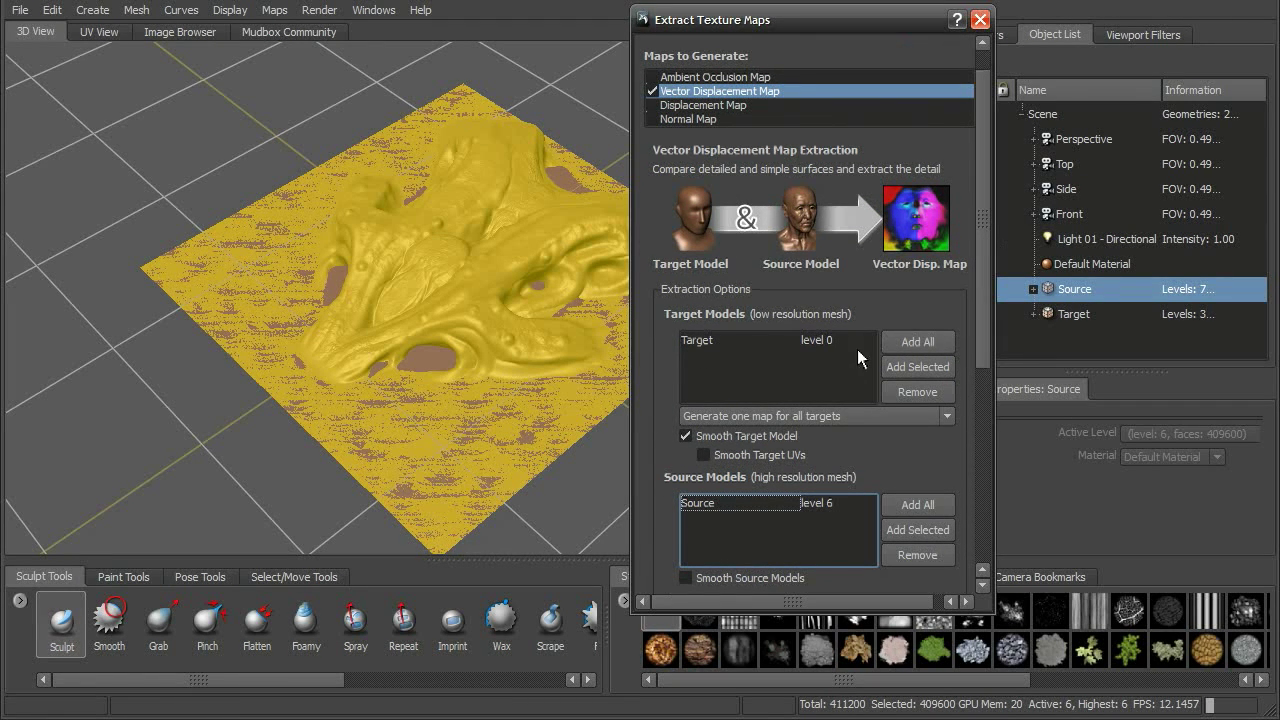
left_click_drag(989, 311, 978, 456)
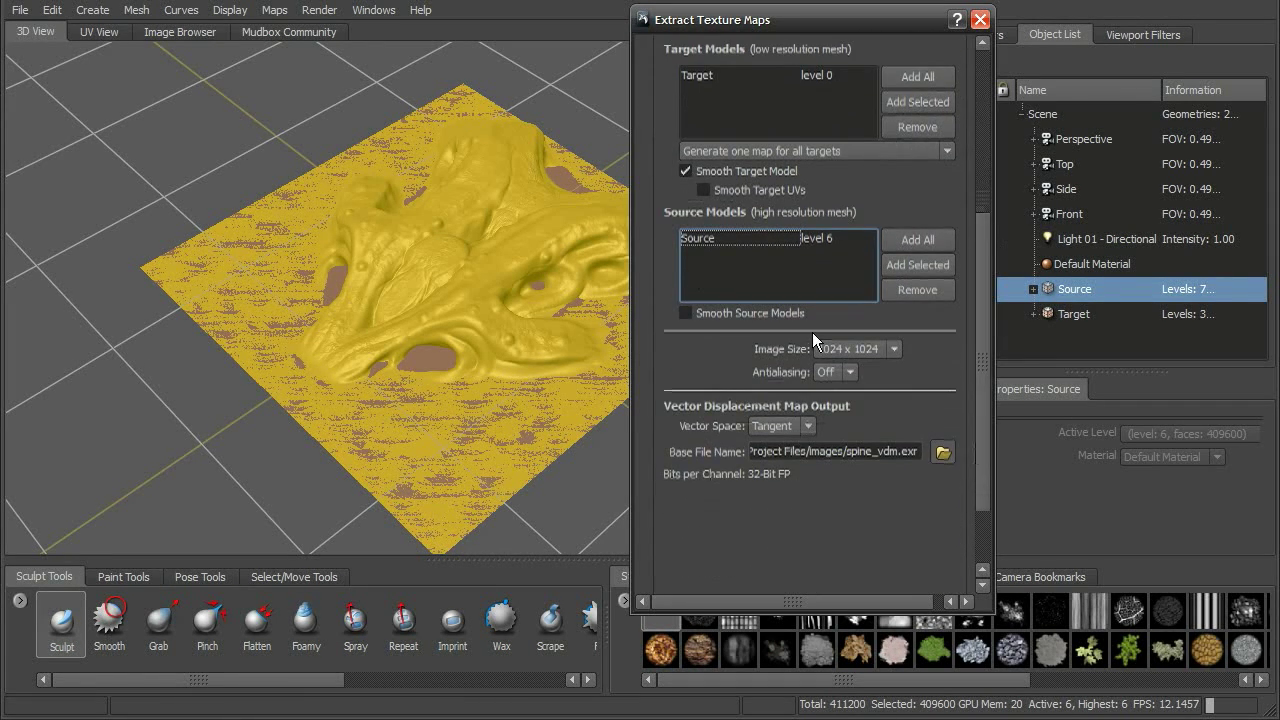
left_click_drag(983, 389, 980, 438)
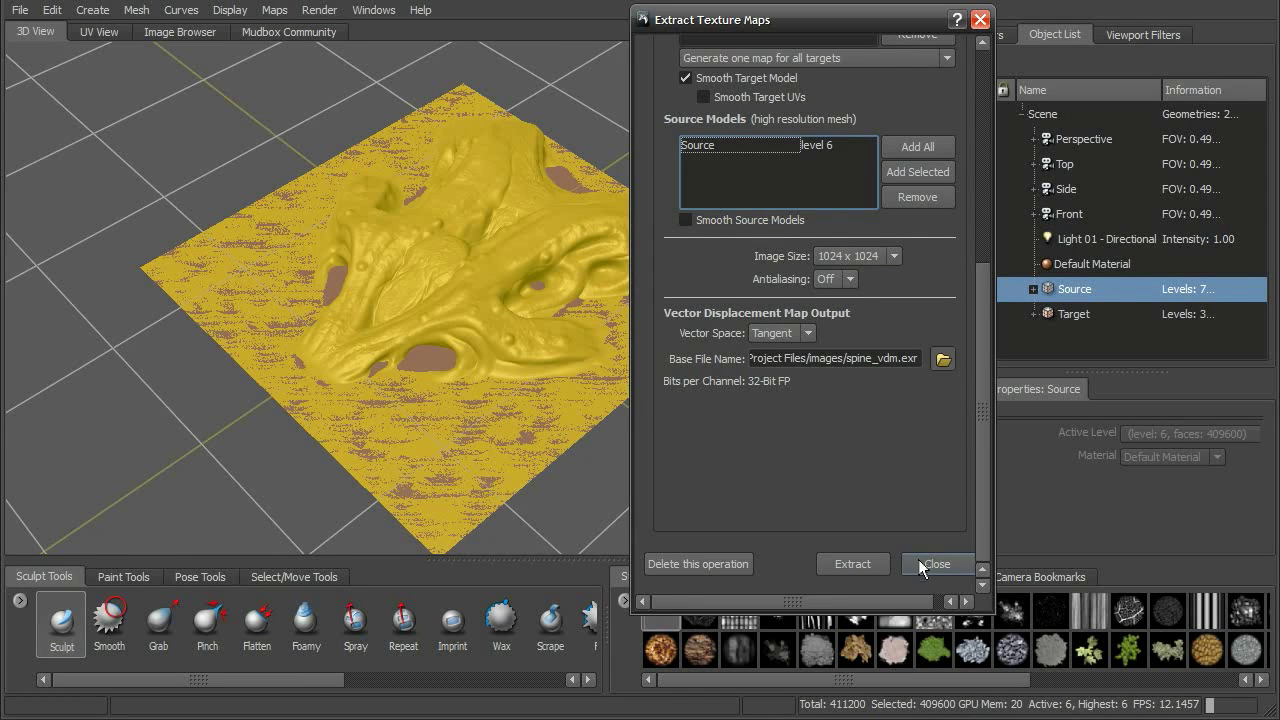
left_click(852, 564)
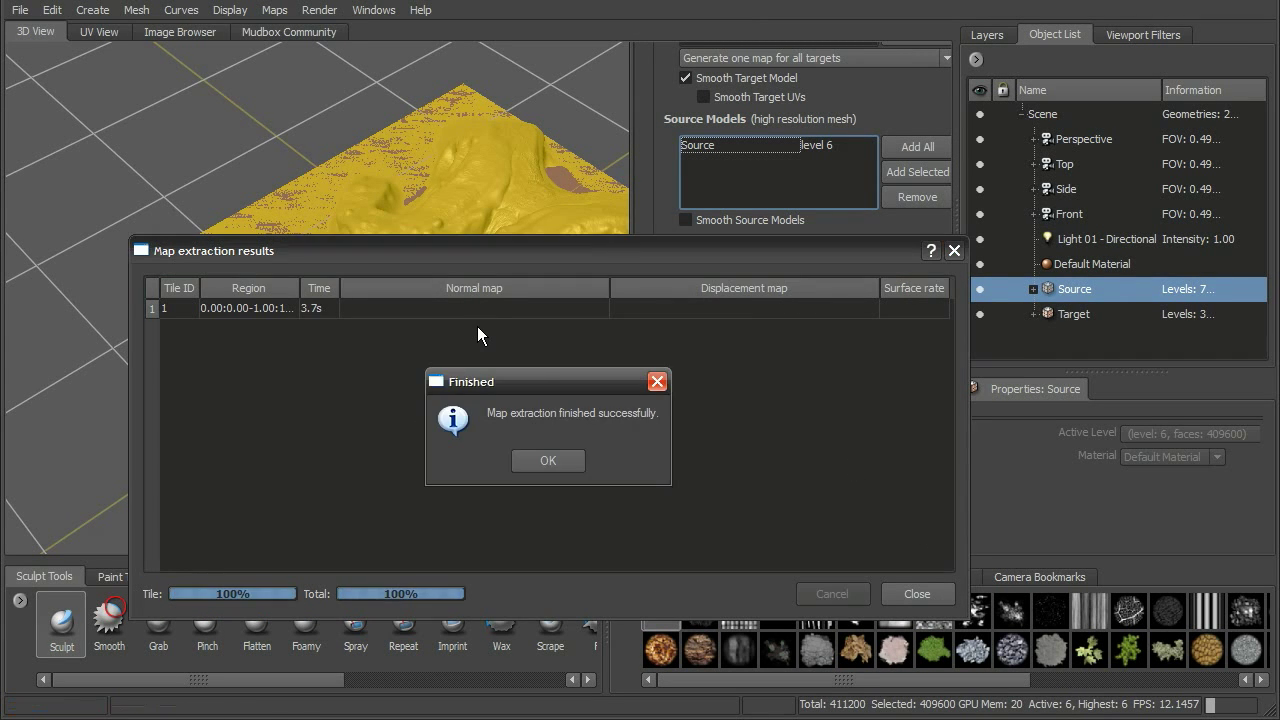
left_click(566, 470)
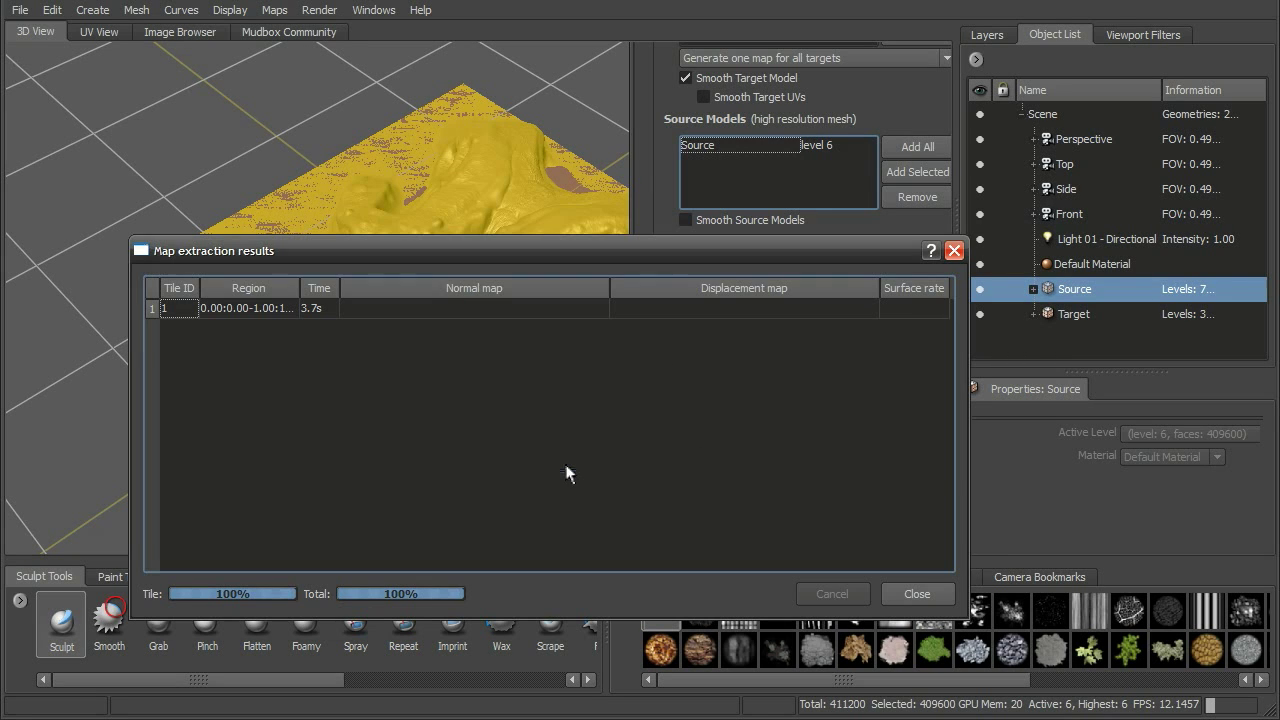
left_click(934, 598)
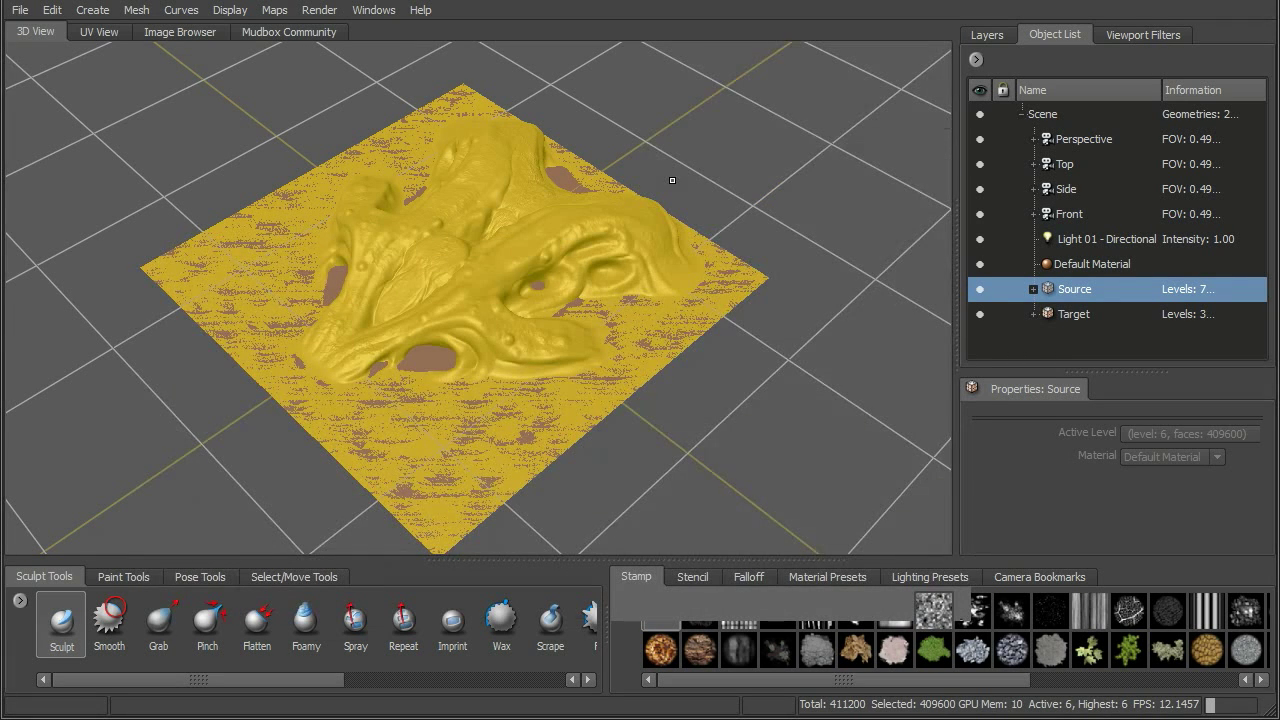
middle_click_drag(731, 288, 791, 288, "alt")
left_click_drag(791, 288, 784, 284, "alt")
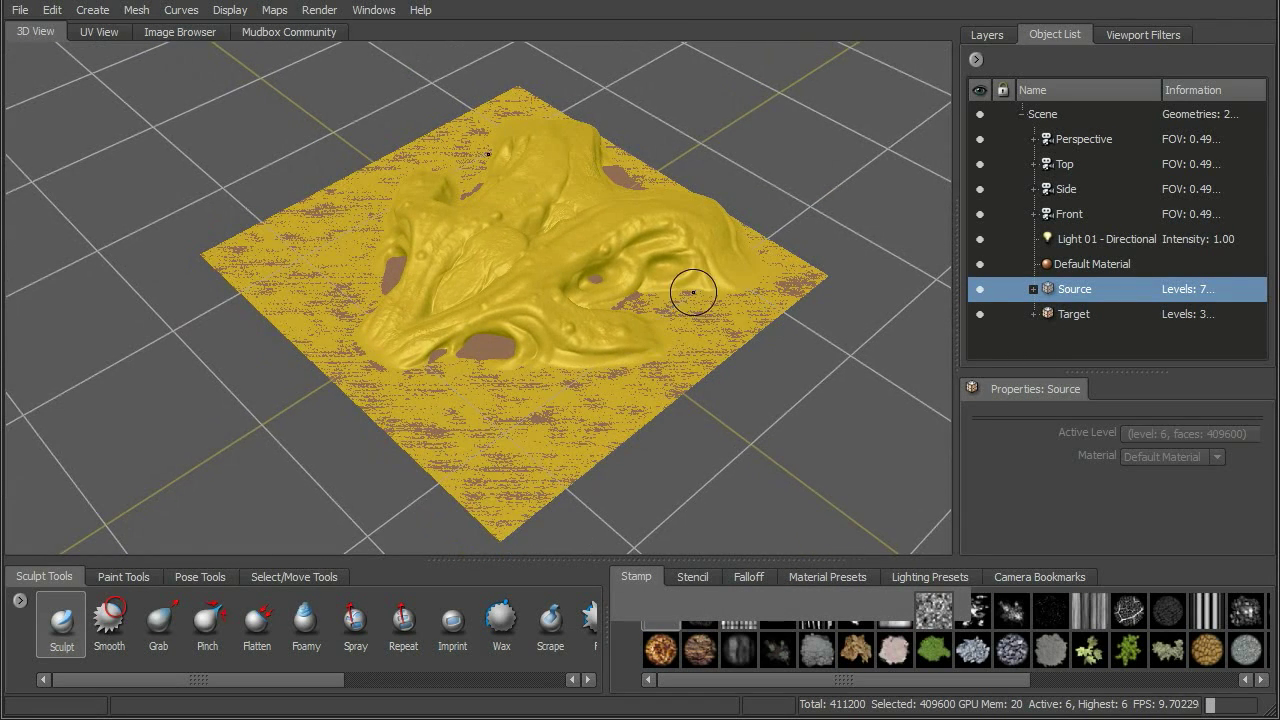
Step: Open the extracted spine_vdm.exr from the project's images folder in the Image Browser and fit it to the view
left_click(181, 32)
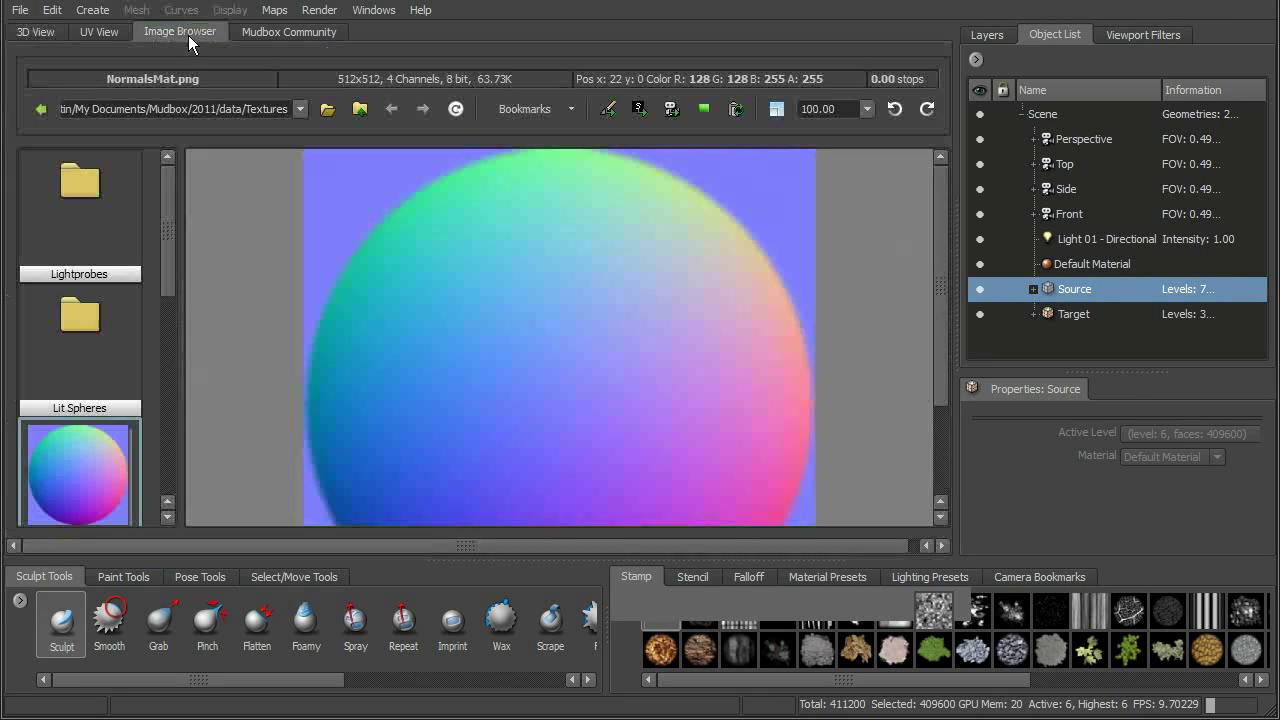
left_click(328, 109)
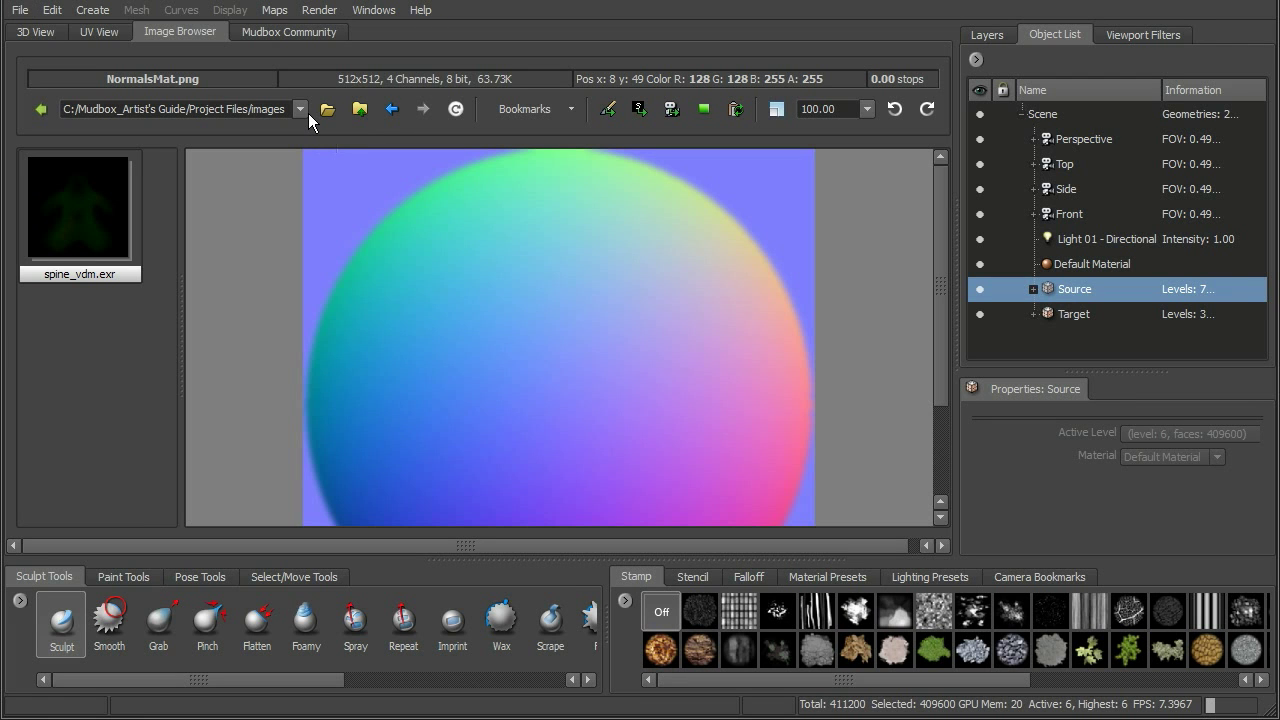
left_click(93, 213)
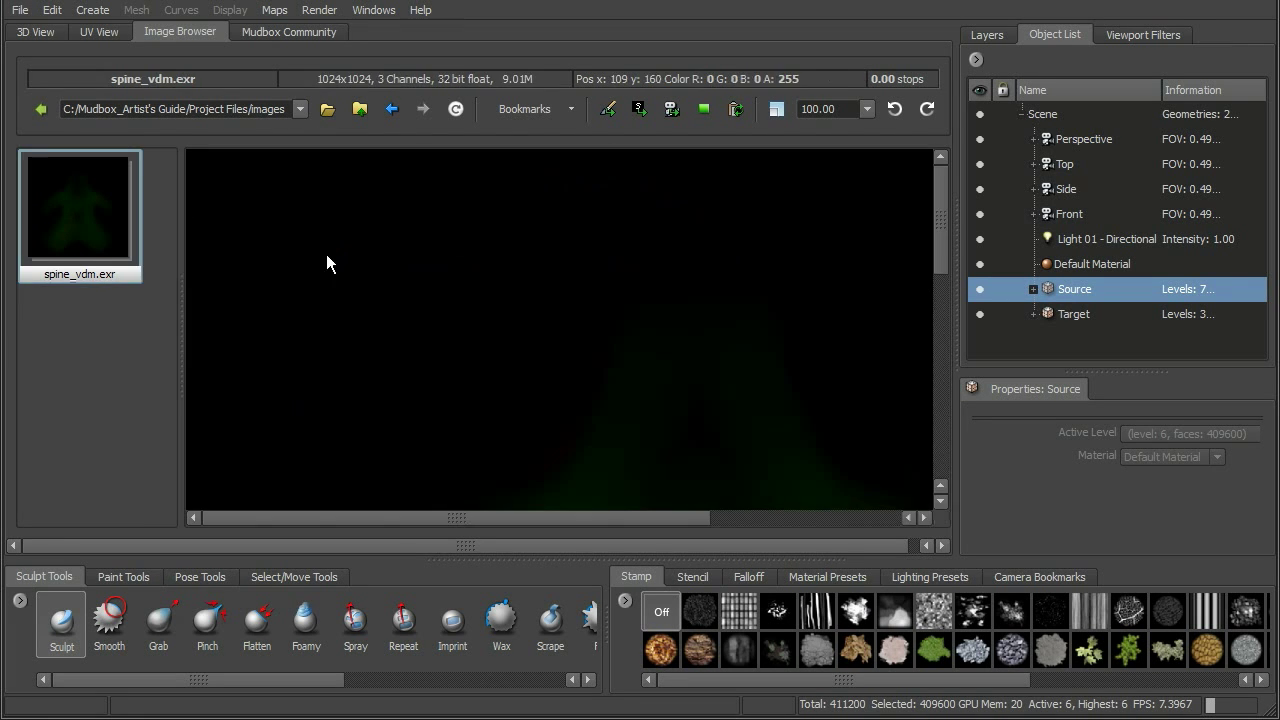
left_click(776, 109)
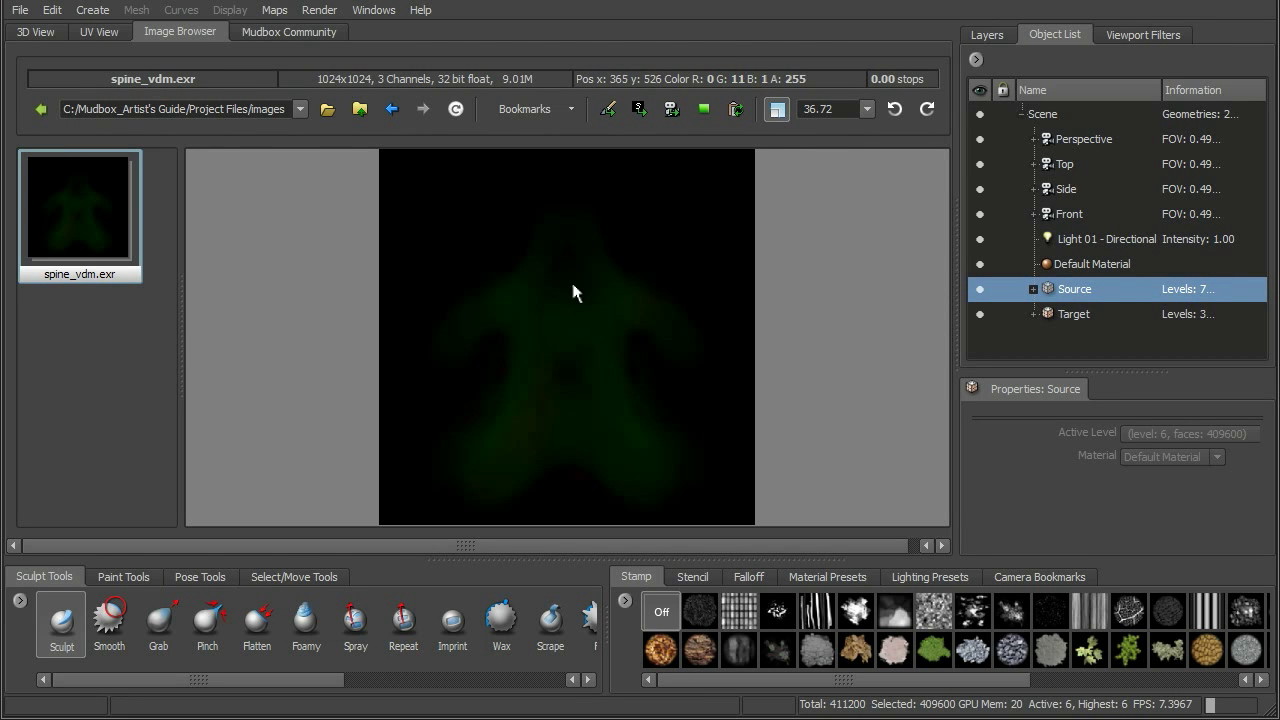
Step: Raise and lower the exposure of spine_vdm.exr to examine the displacement data stored in its colour channels
key("plus")
key("plus")
key("plus")
key("plus")
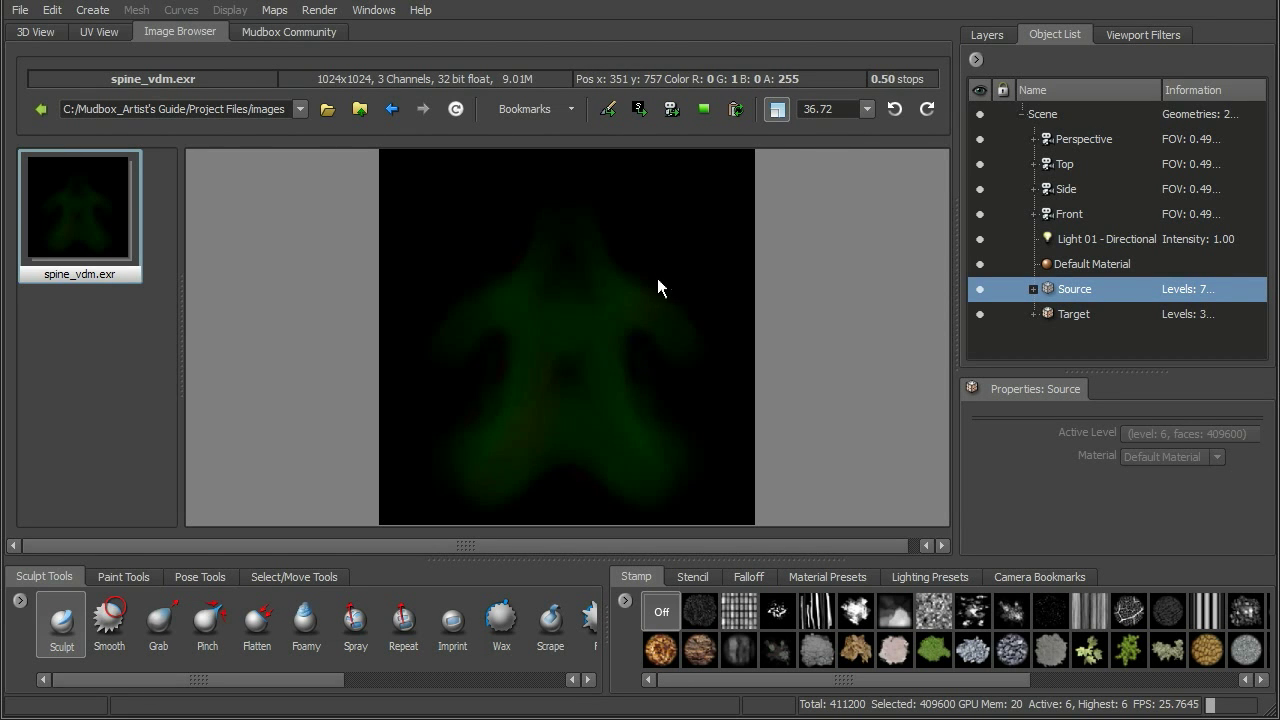
scroll(658, 280, "up", 15)
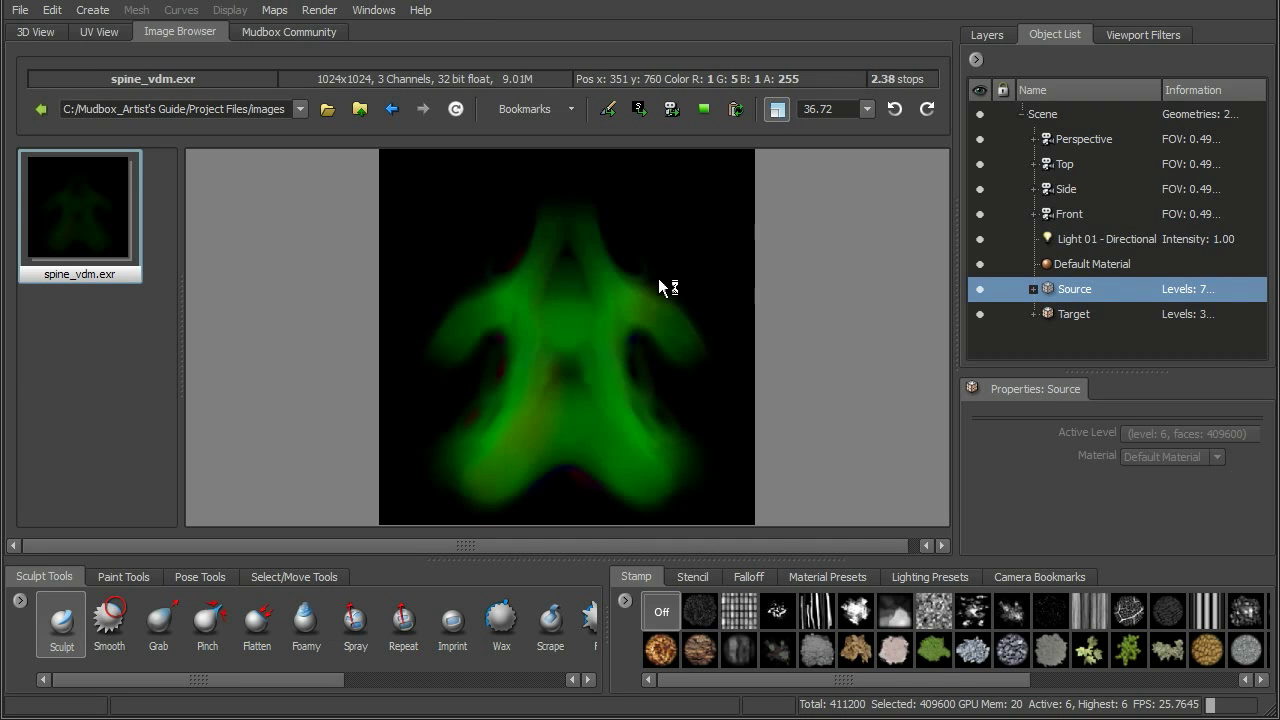
scroll(664, 354, "up", 14)
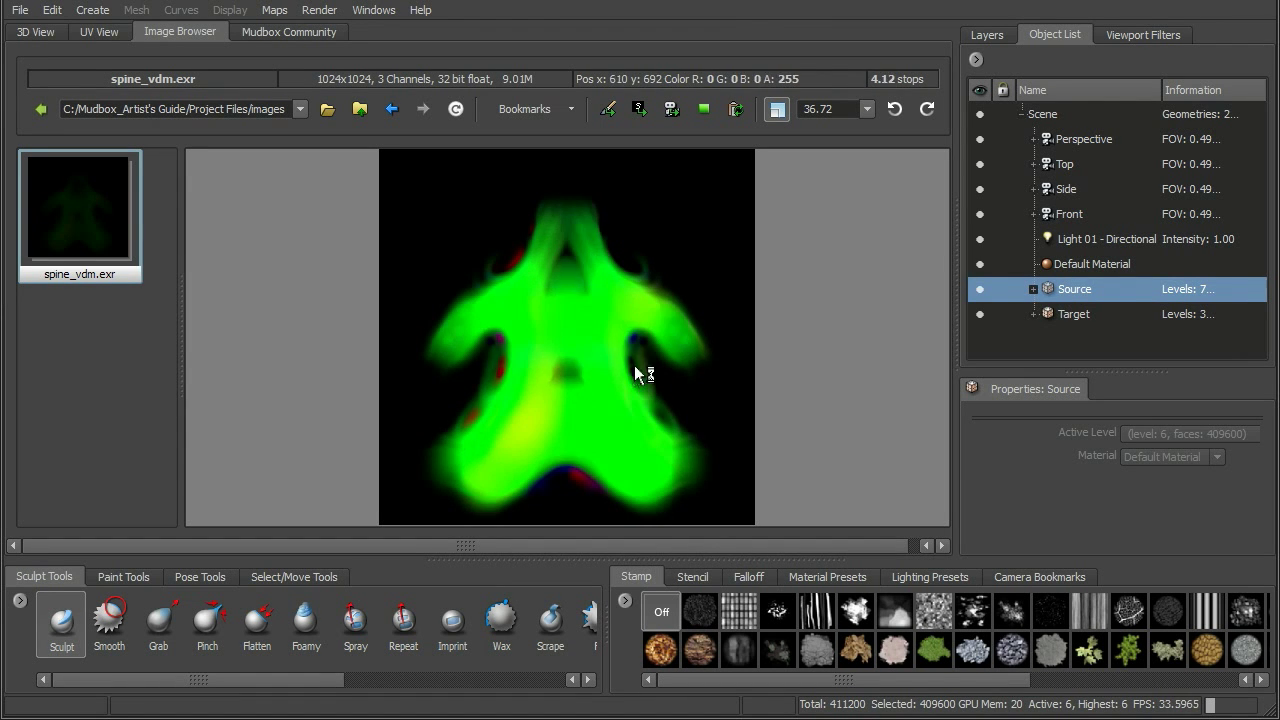
scroll(621, 333, "up", 15)
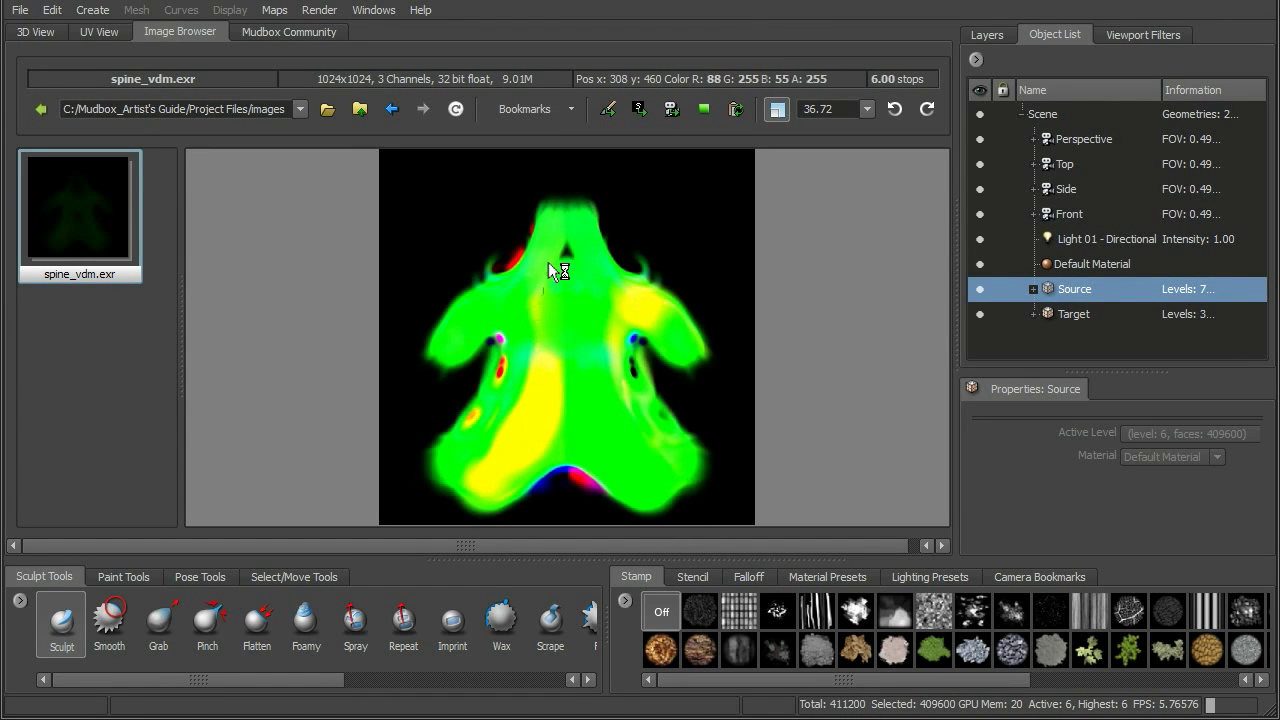
scroll(578, 346, "up", 9)
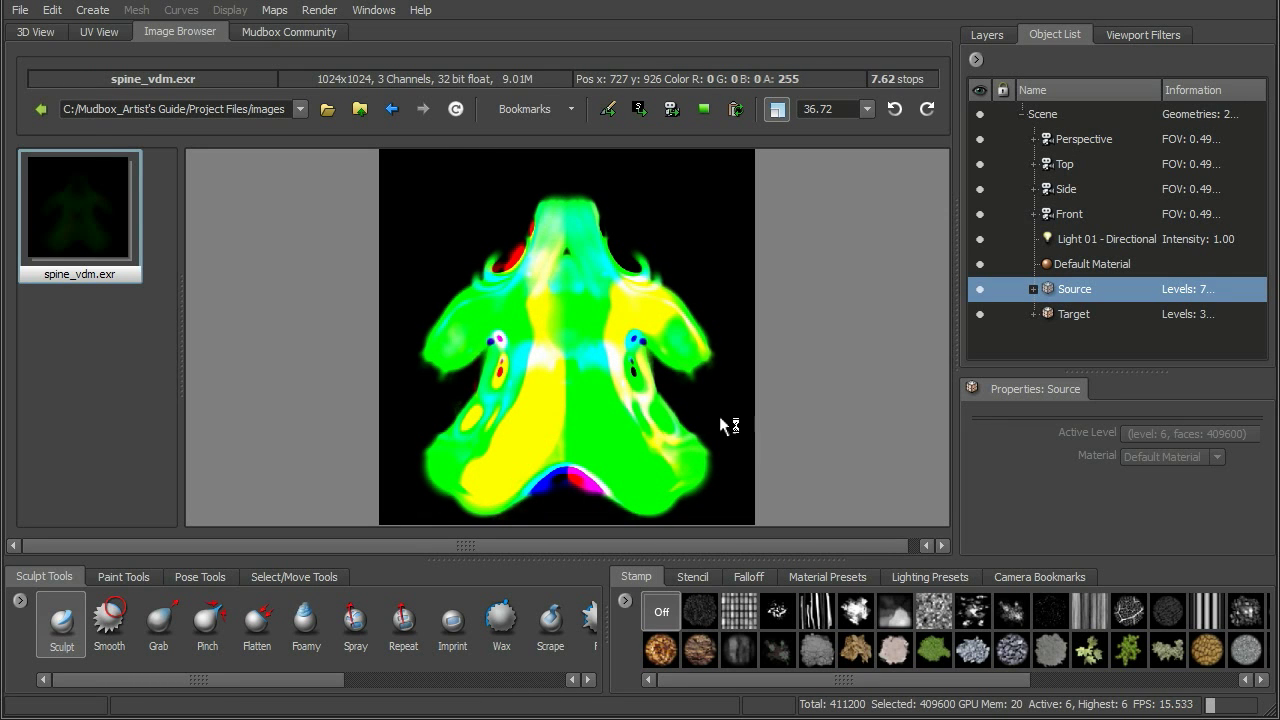
scroll(719, 416, "down", 18)
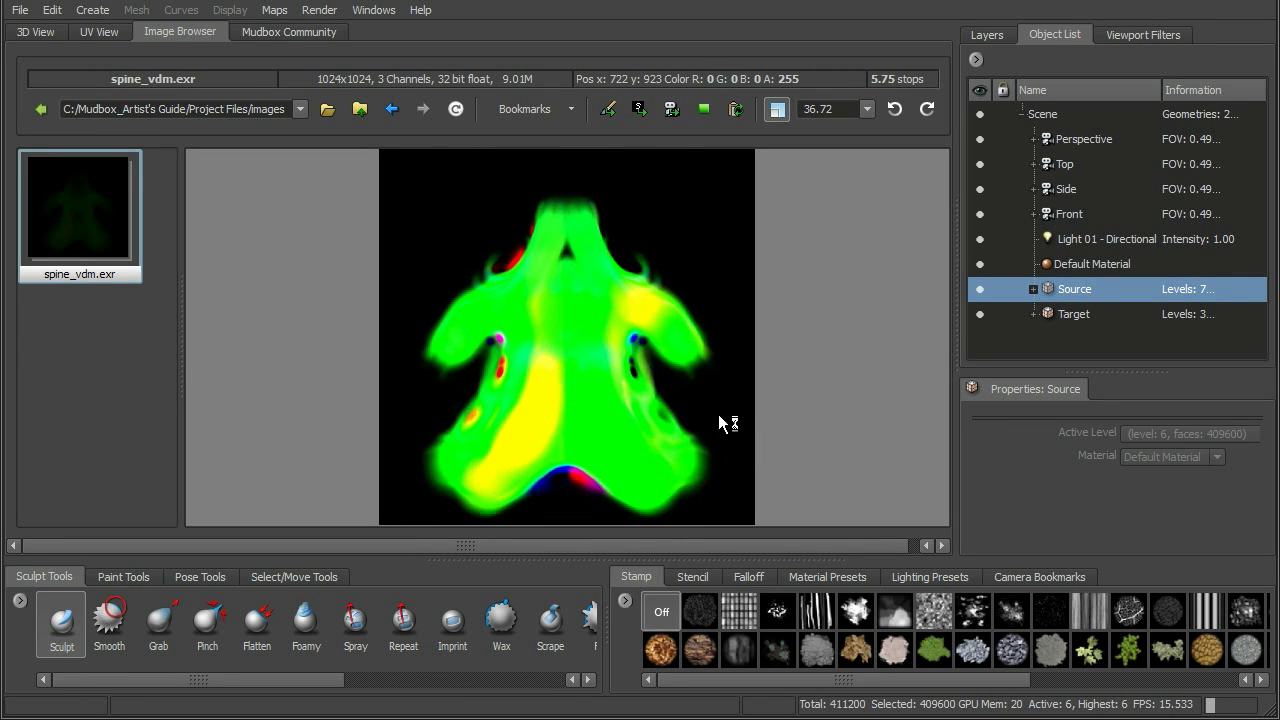
scroll(720, 420, "down", 18)
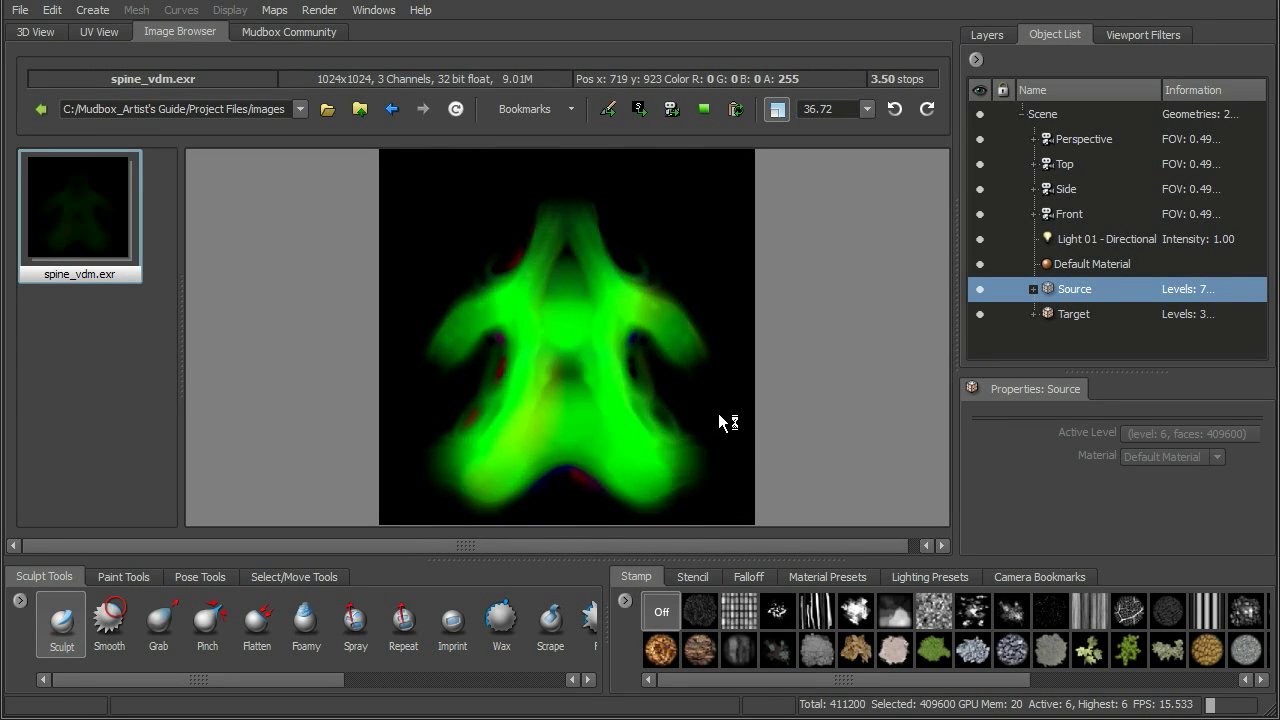
scroll(719, 420, "down", 7)
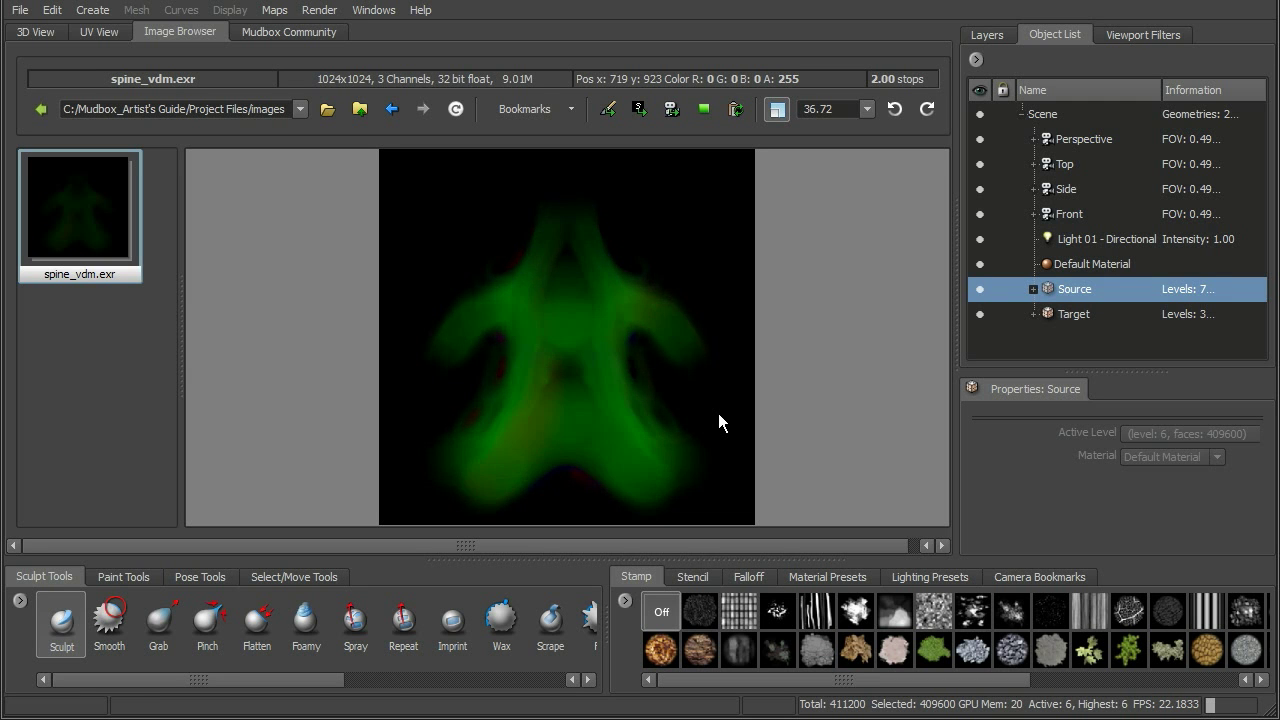
scroll(719, 420, "down", 9)
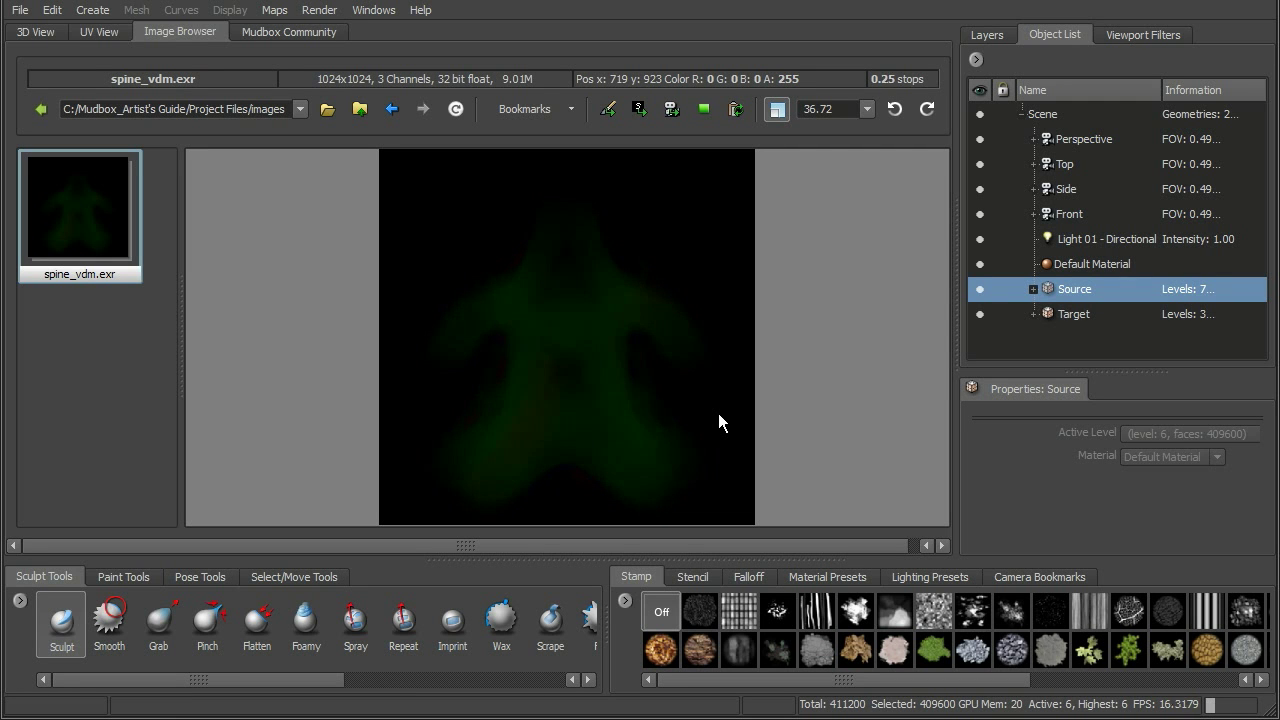
scroll(719, 421, "down", 7)
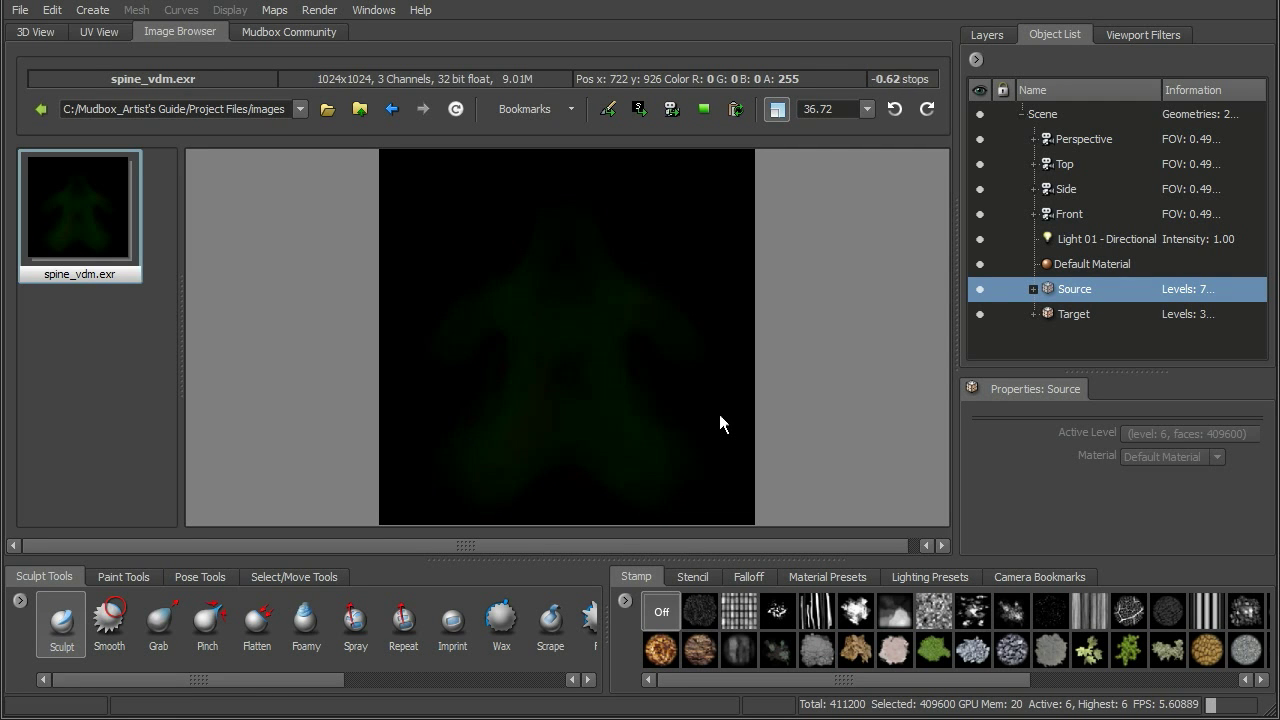
scroll(719, 411, "up", 2)
scroll(720, 418, "down", 1)
scroll(720, 411, "up", 3)
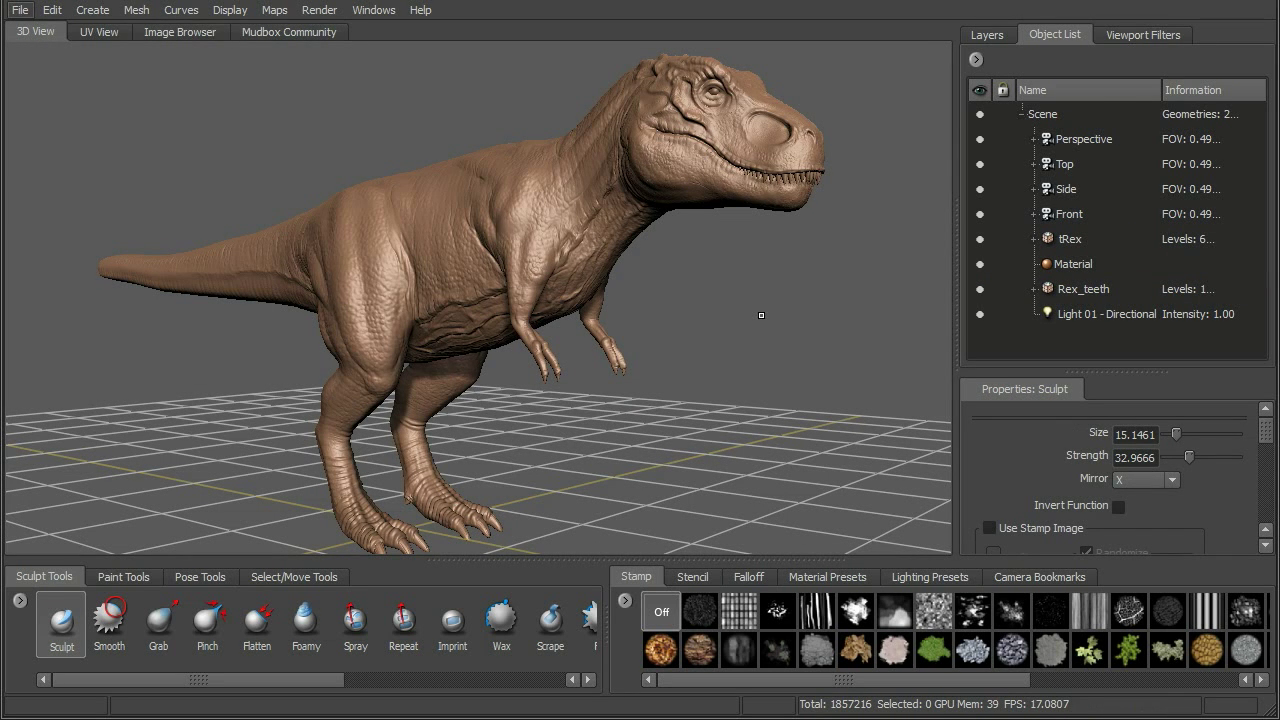
Step: Rename the sculpt layer above Scales on the tRex model to Spine
left_click_drag(768, 277, 803, 368, "alt")
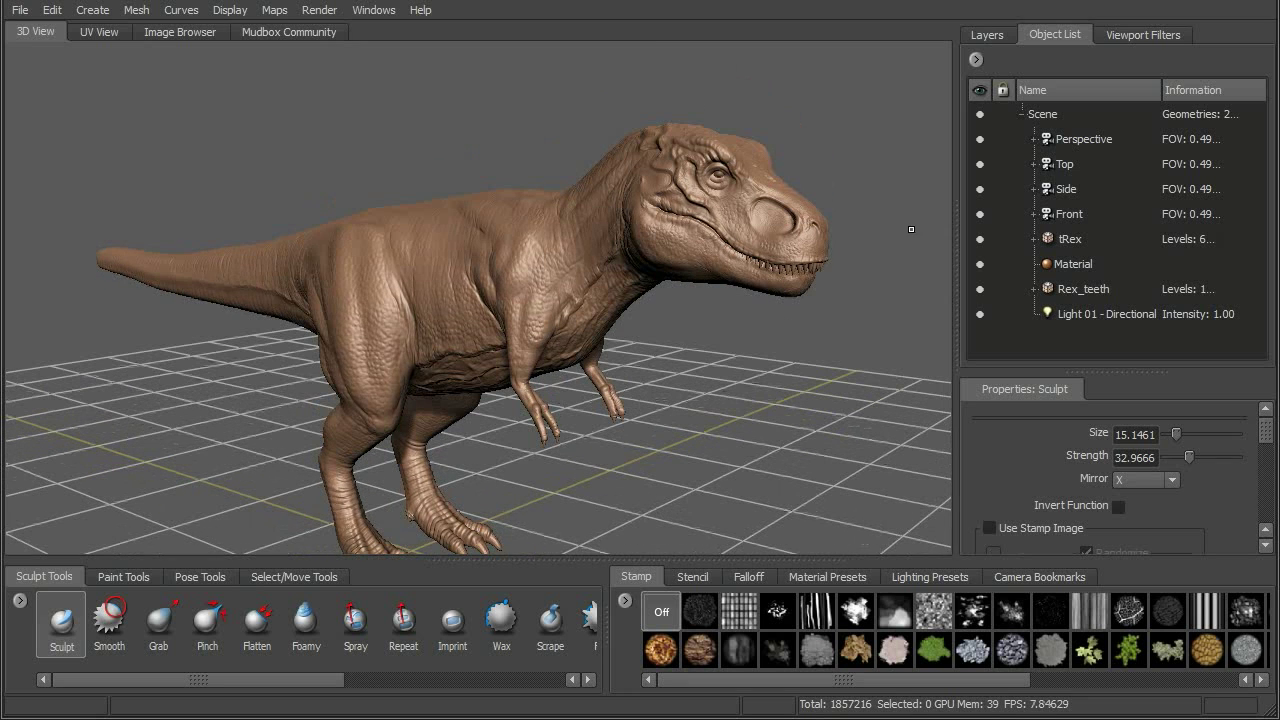
left_click(986, 37)
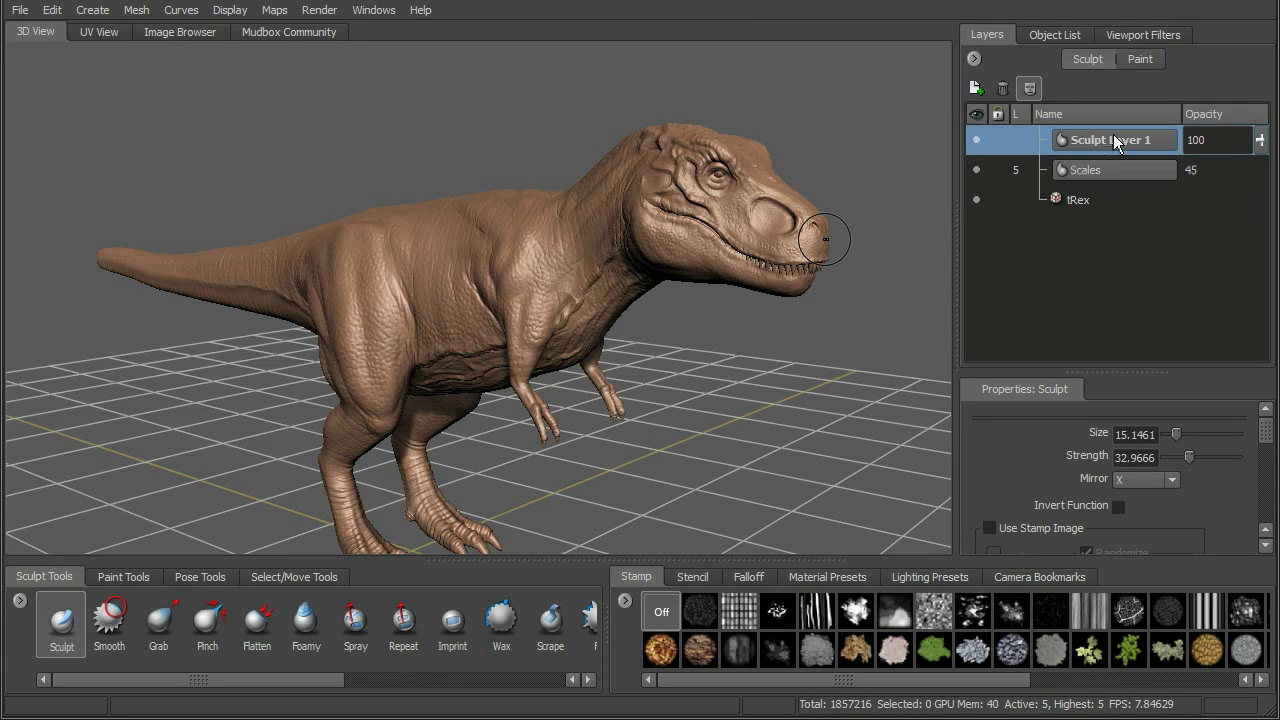
double_click(1113, 139)
type("Spine")
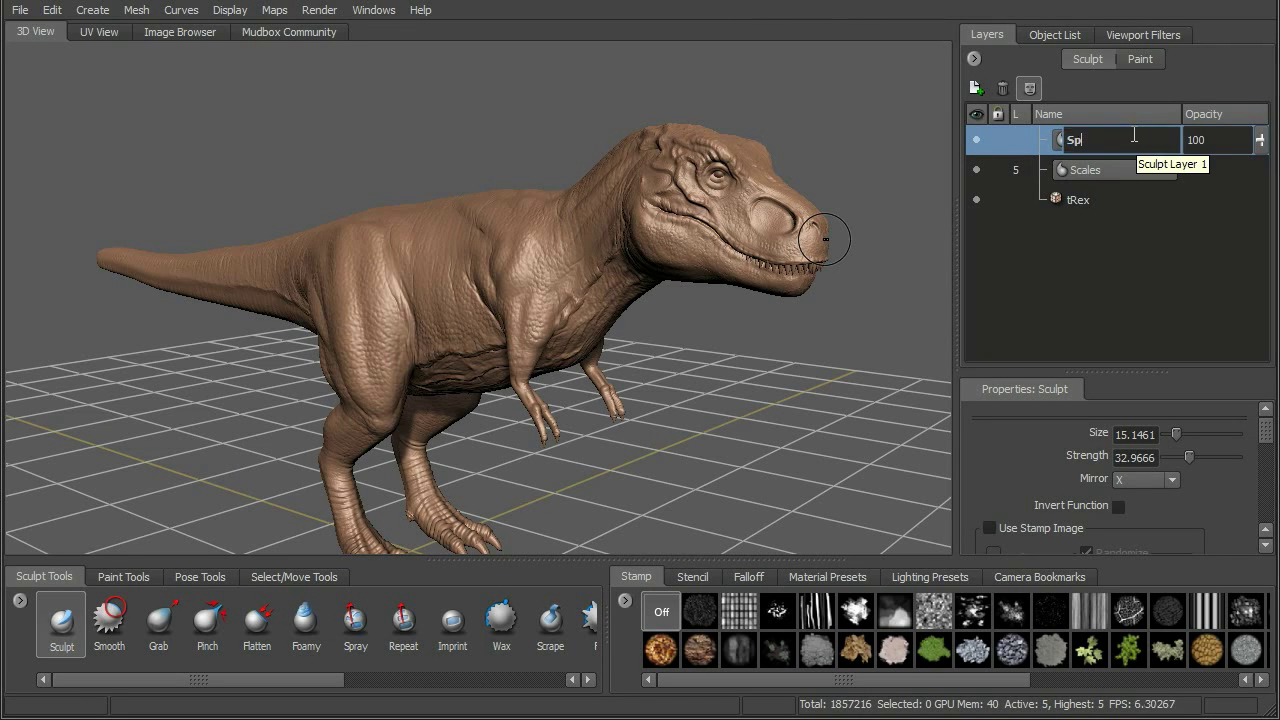
key("Return")
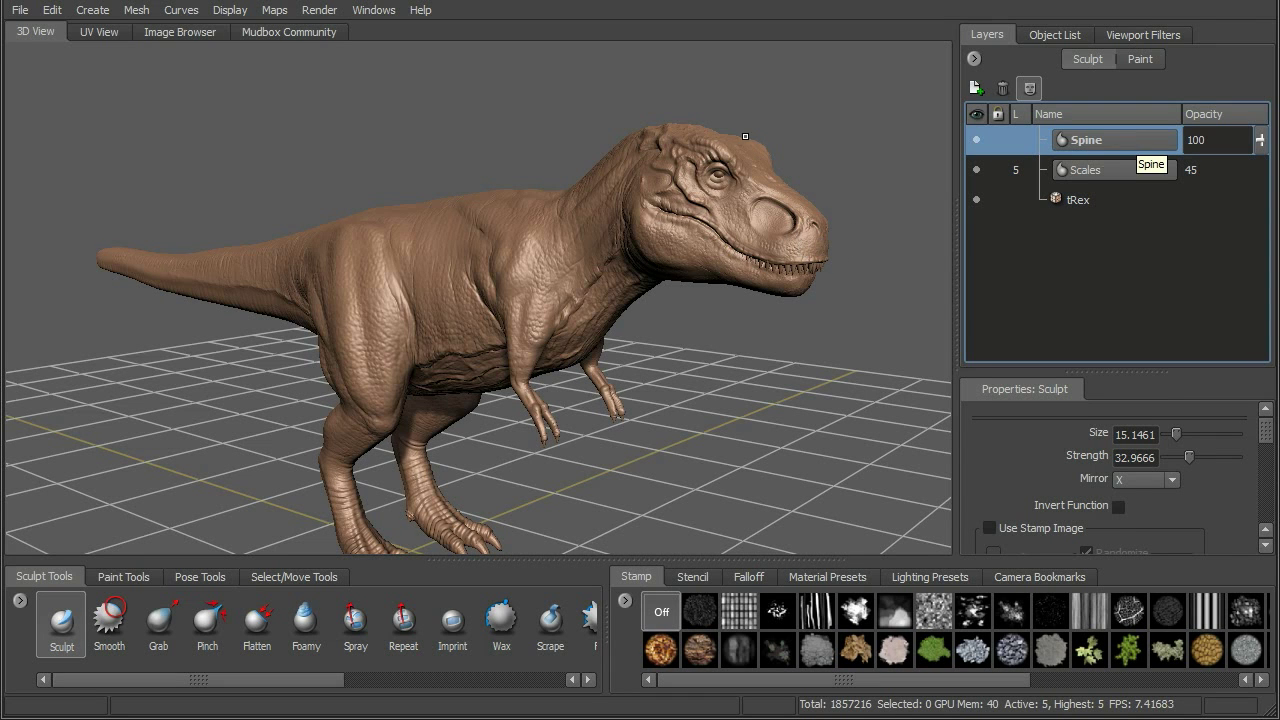
Step: Set spine_vdm.exr as the Sculpt tool's stamp, return to the 3D view and enlarge the tool's properties area
left_click_drag(812, 132, 858, 151, "alt")
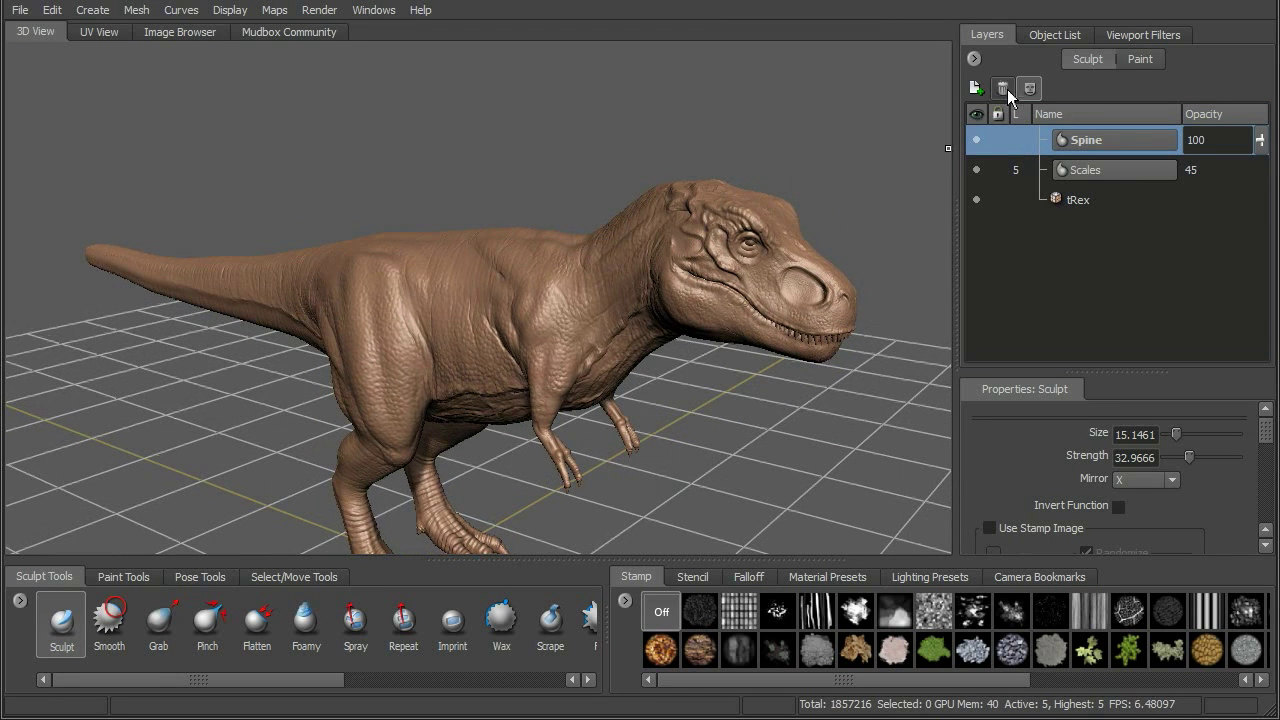
left_click(168, 35)
left_click(747, 385)
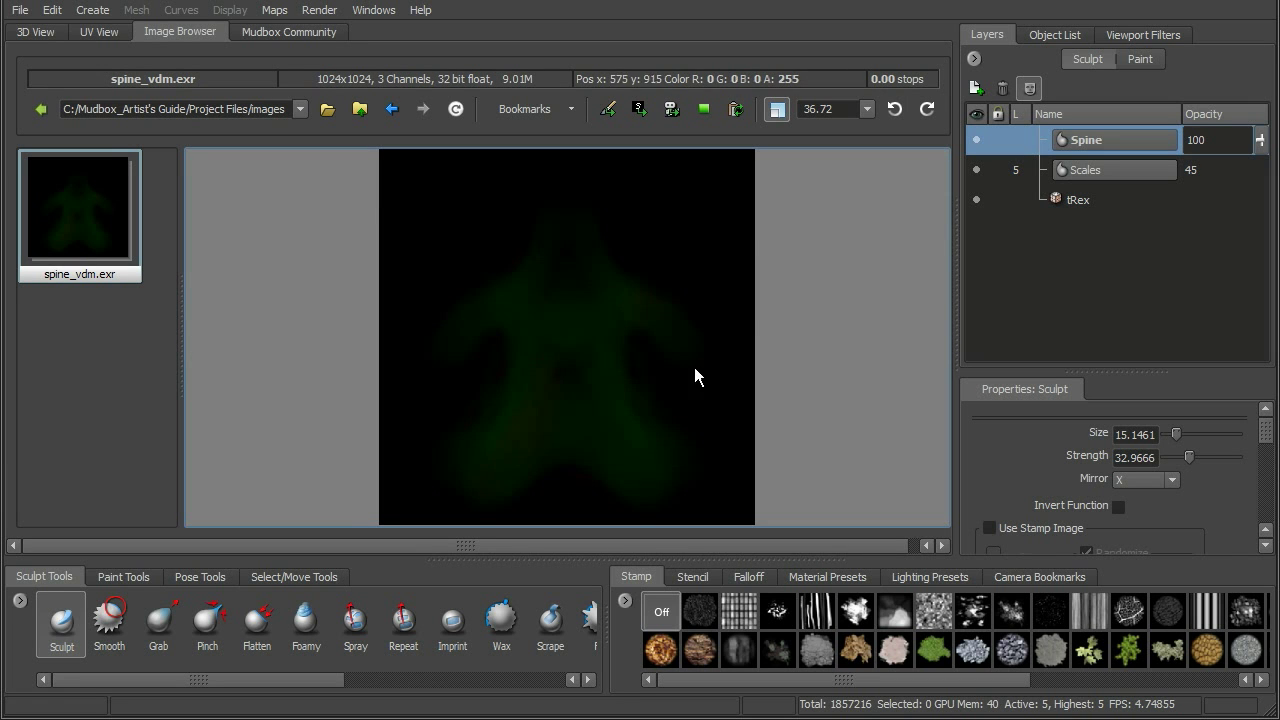
left_click(610, 113)
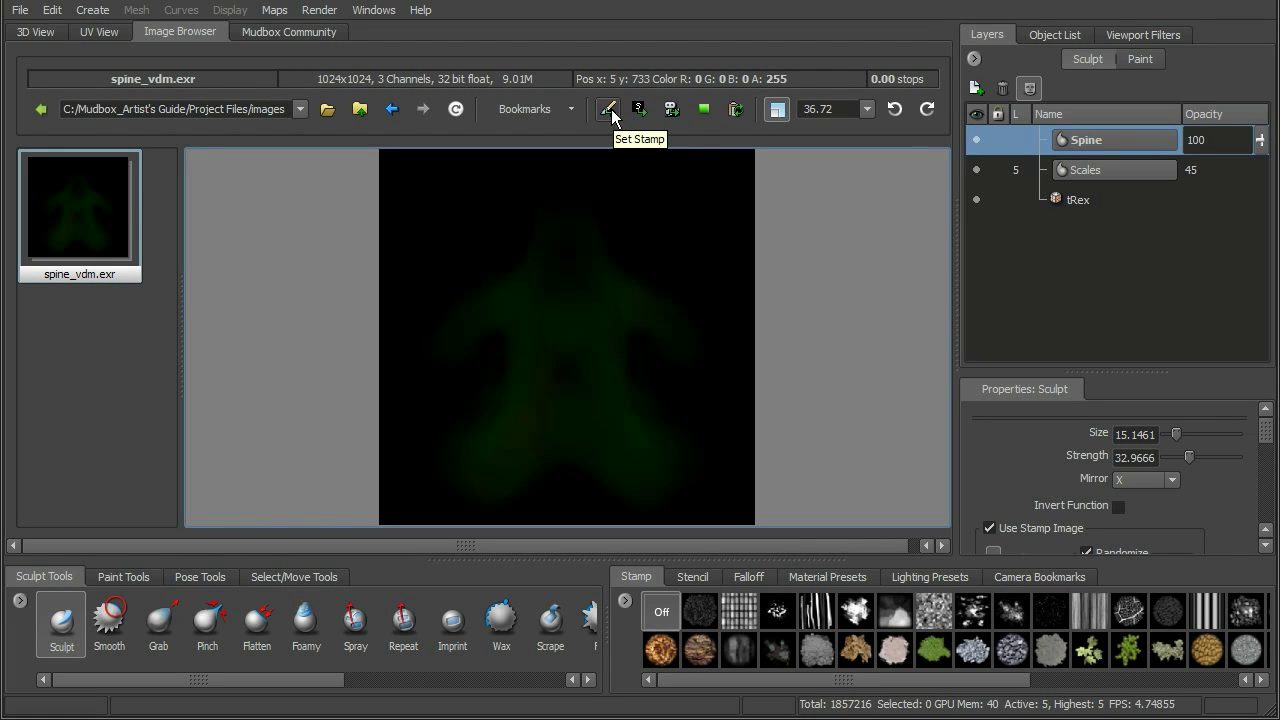
left_click(38, 33)
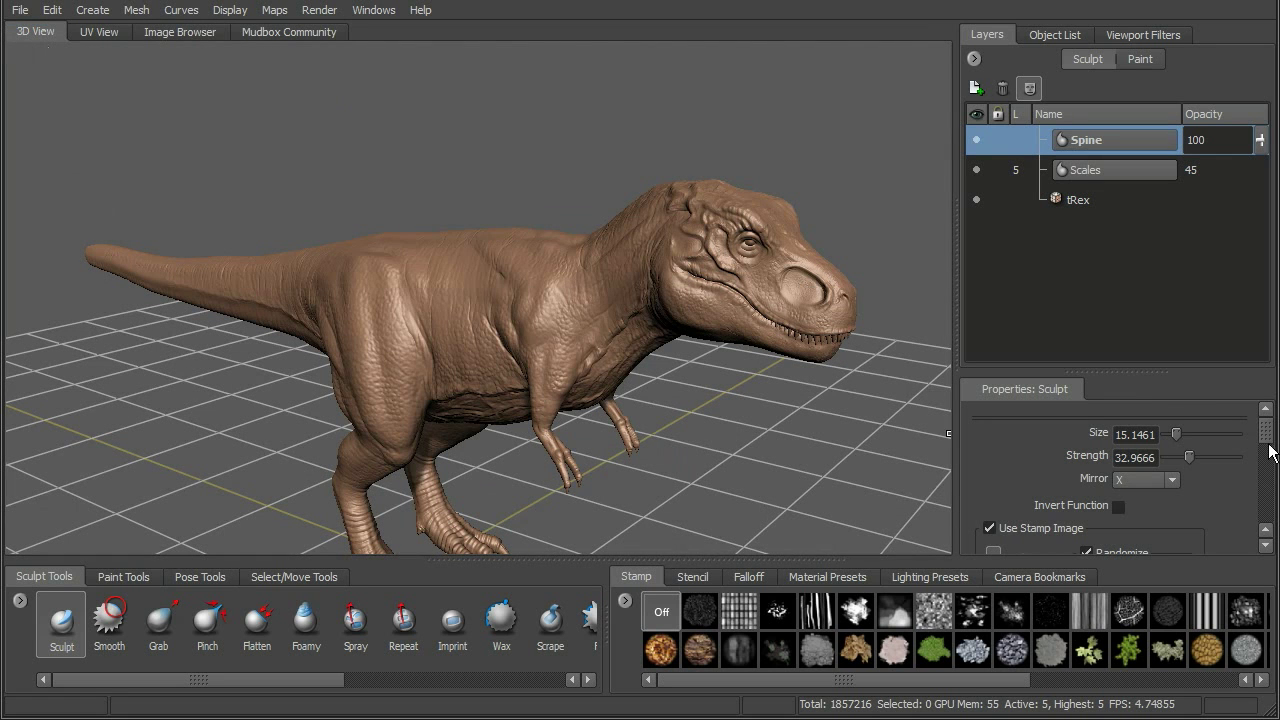
scroll(1266, 457, "down", 5)
left_click_drag(1137, 370, 1150, 270)
left_click_drag(1266, 400, 1266, 349)
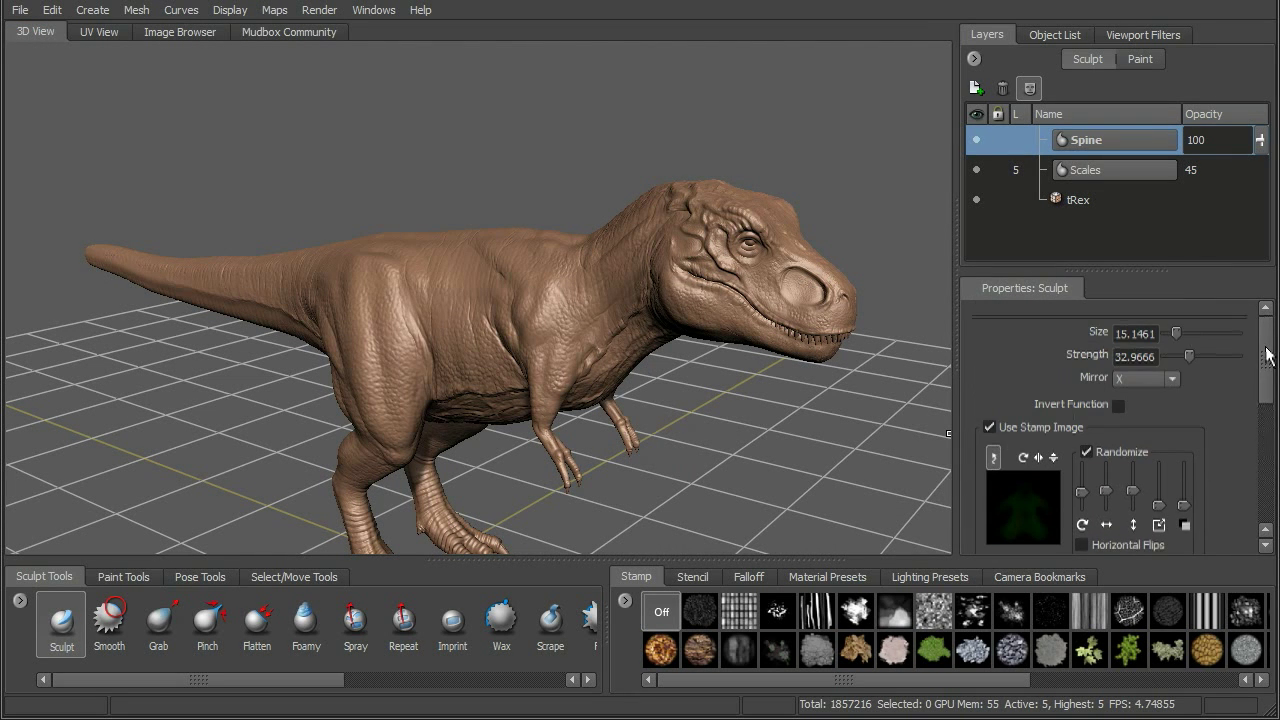
Step: Try a mirrored stamp stroke along the ridge of the T-Rex's back
left_click_drag(445, 228, 483, 254, "alt")
right_click_drag(483, 254, 592, 312, "alt")
middle_click_drag(592, 312, 603, 215, "alt")
right_click_drag(603, 215, 587, 229, "alt")
left_click_drag(587, 229, 591, 247, "alt")
left_click_drag(531, 469, 482, 460)
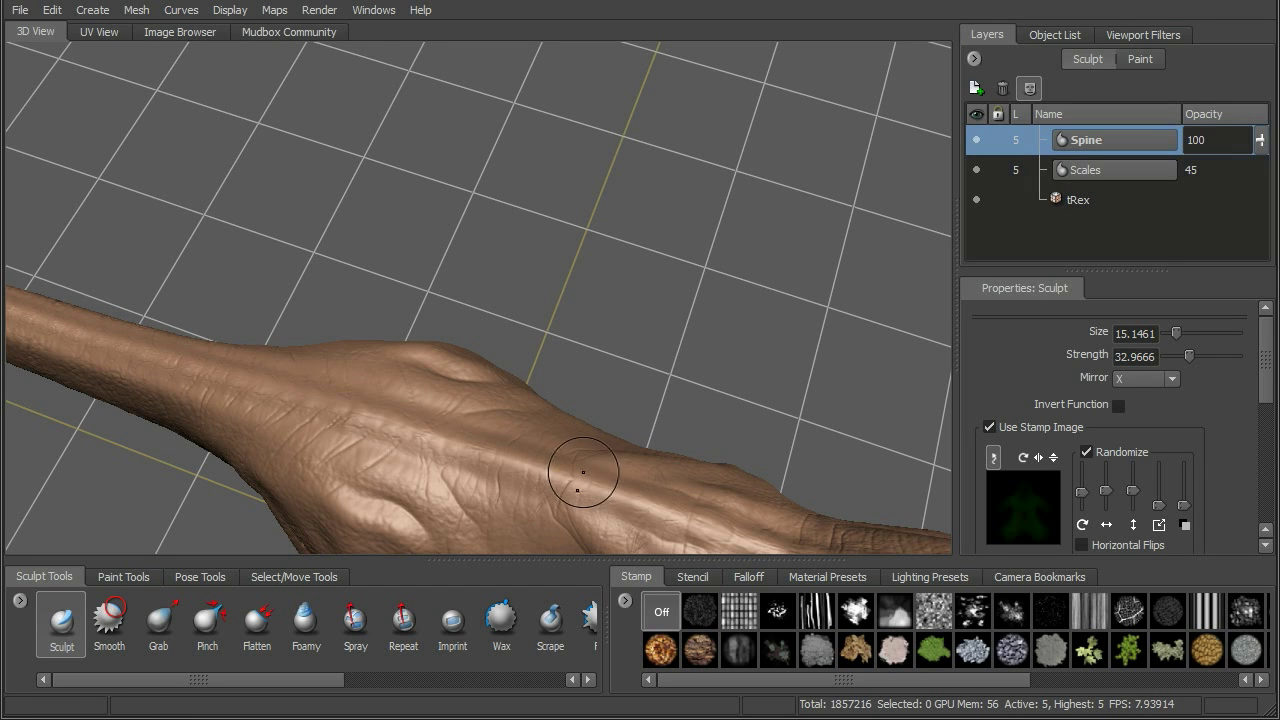
Step: Turn off mirroring for the Sculpt tool and set its strength to 100
left_click(1145, 378)
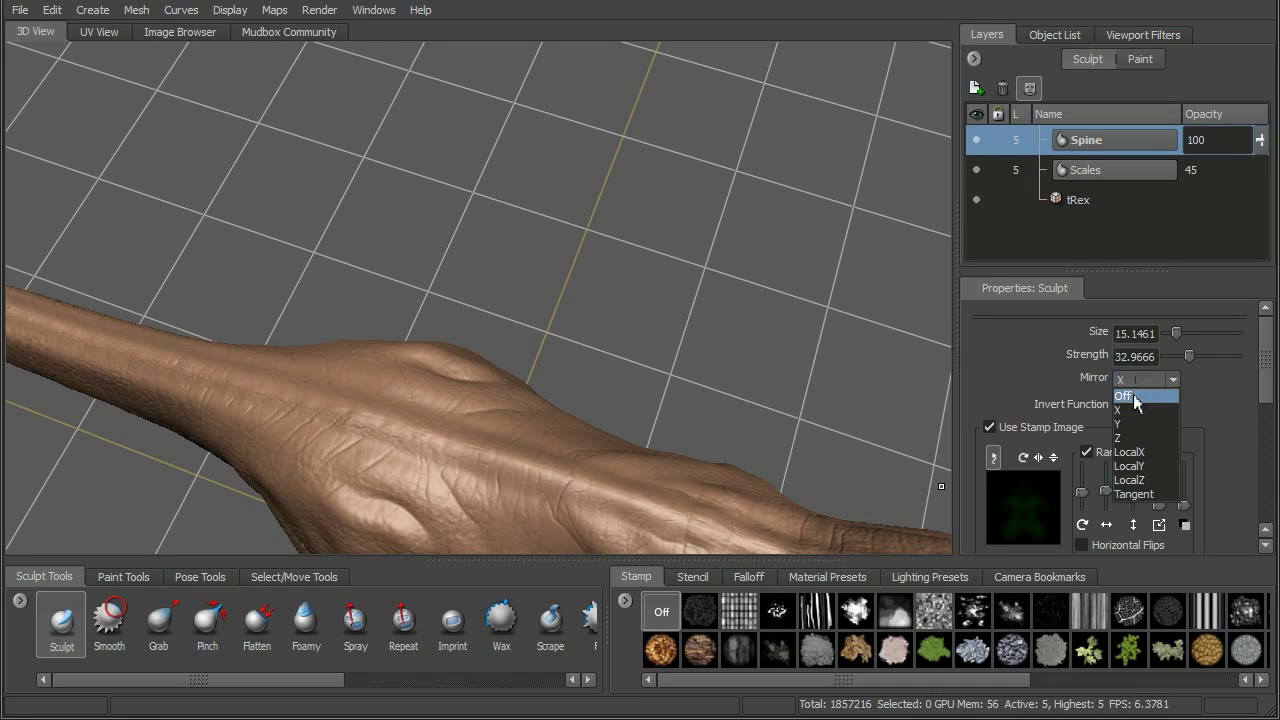
left_click(1135, 397)
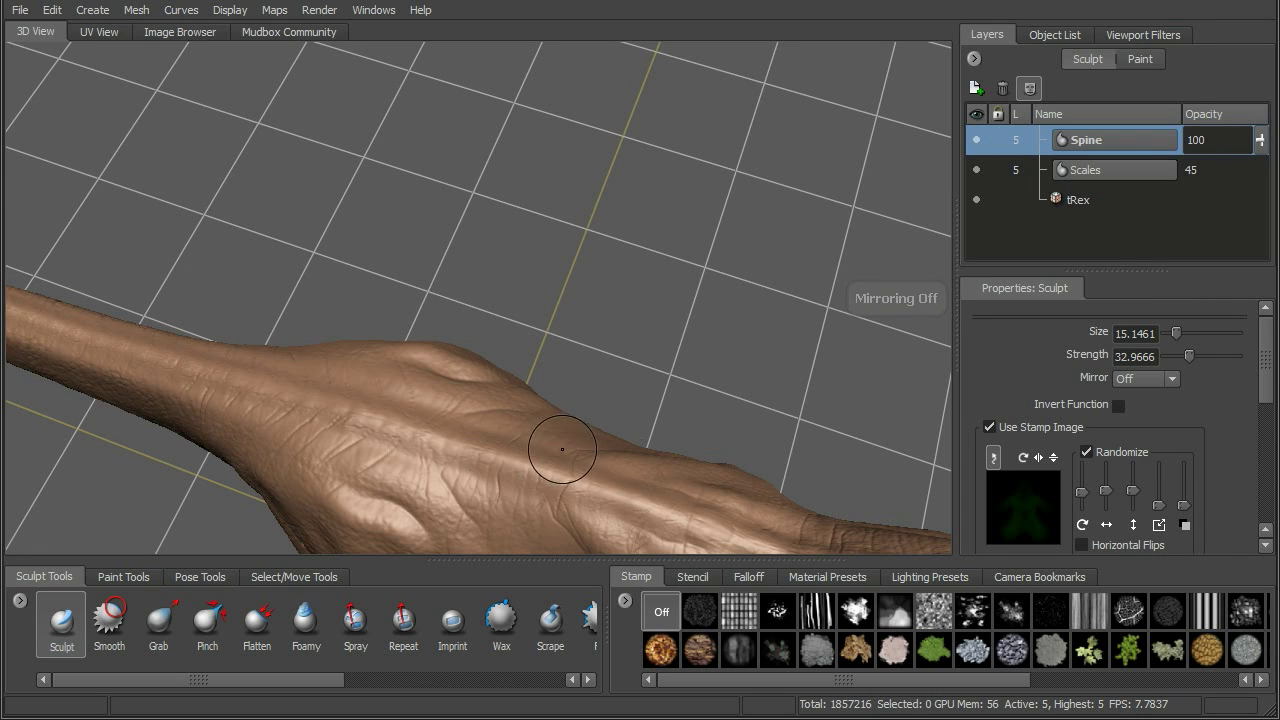
double_click(1157, 356)
type("100")
key("Return")
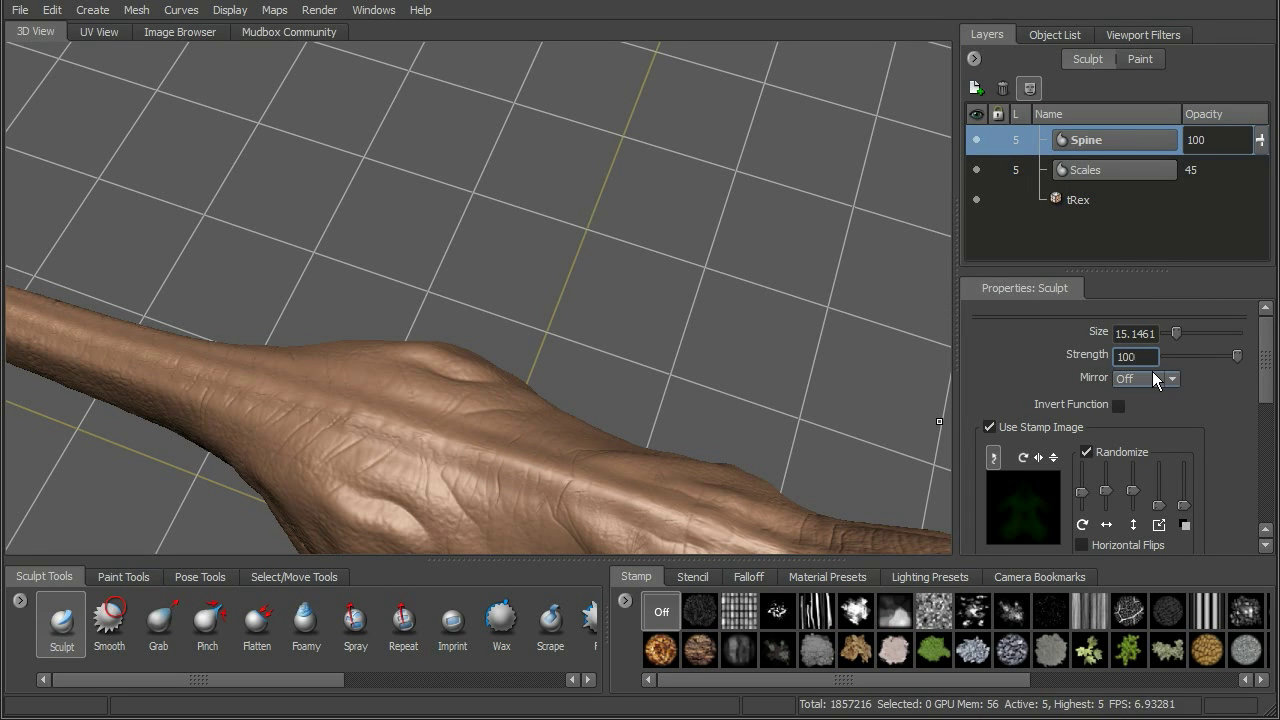
Step: Try an unmirrored full-strength stamp stroke along the T-Rex's back and undo it
left_click_drag(442, 244, 400, 257, "alt")
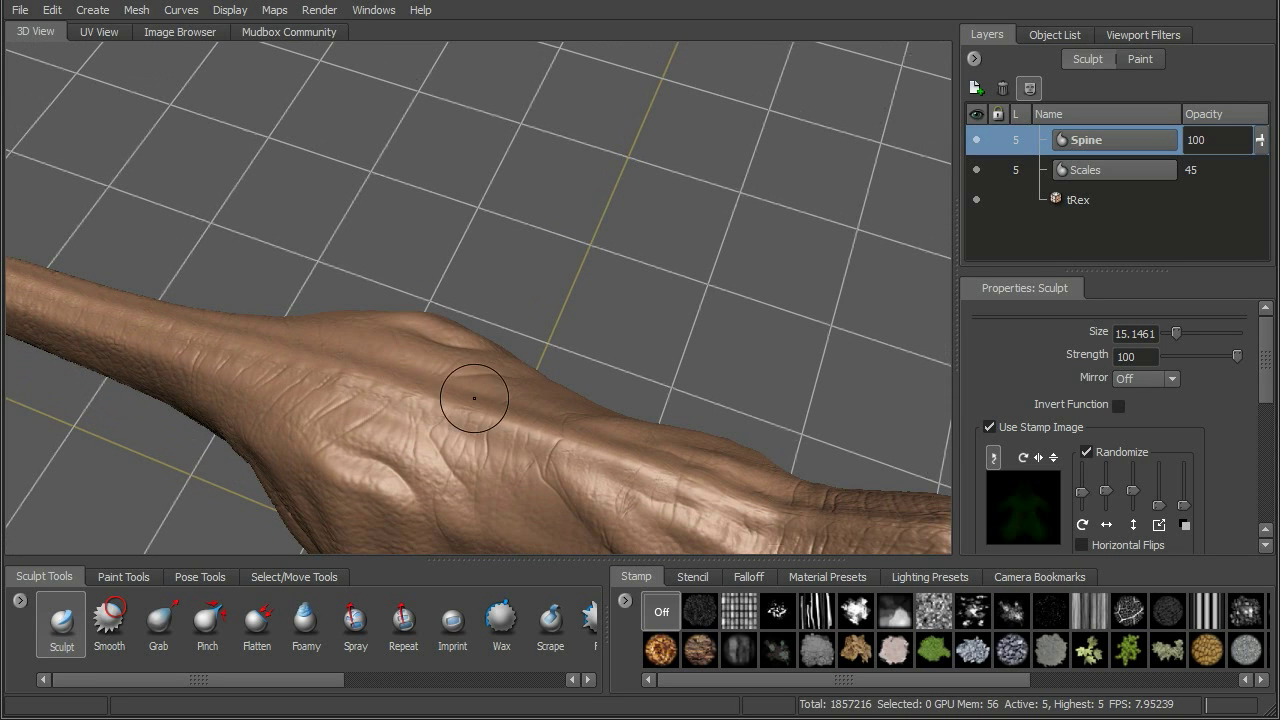
left_click_drag(514, 427, 388, 393)
key("ctrl+z")
Step: Turn off randomization for the Sculpt tool's stamp image
scroll(706, 285, "down", 10)
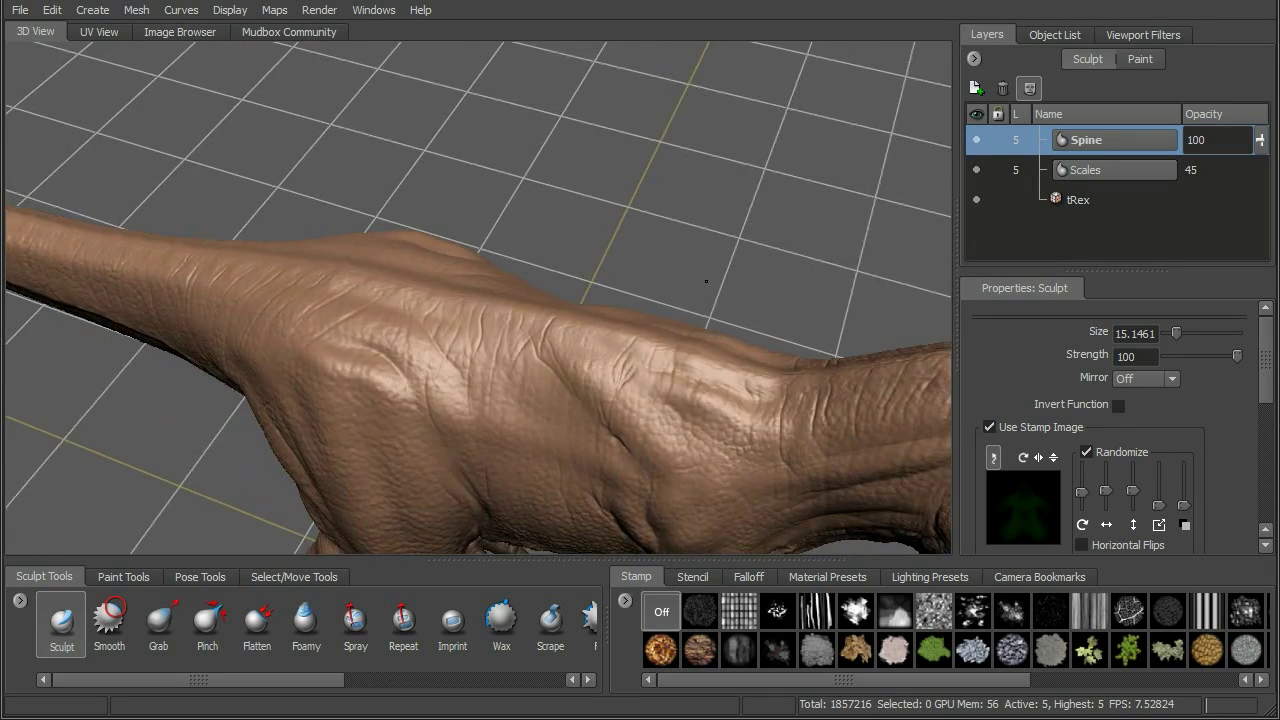
left_click_drag(721, 285, 780, 298, "alt")
scroll(1268, 372, "down", 2)
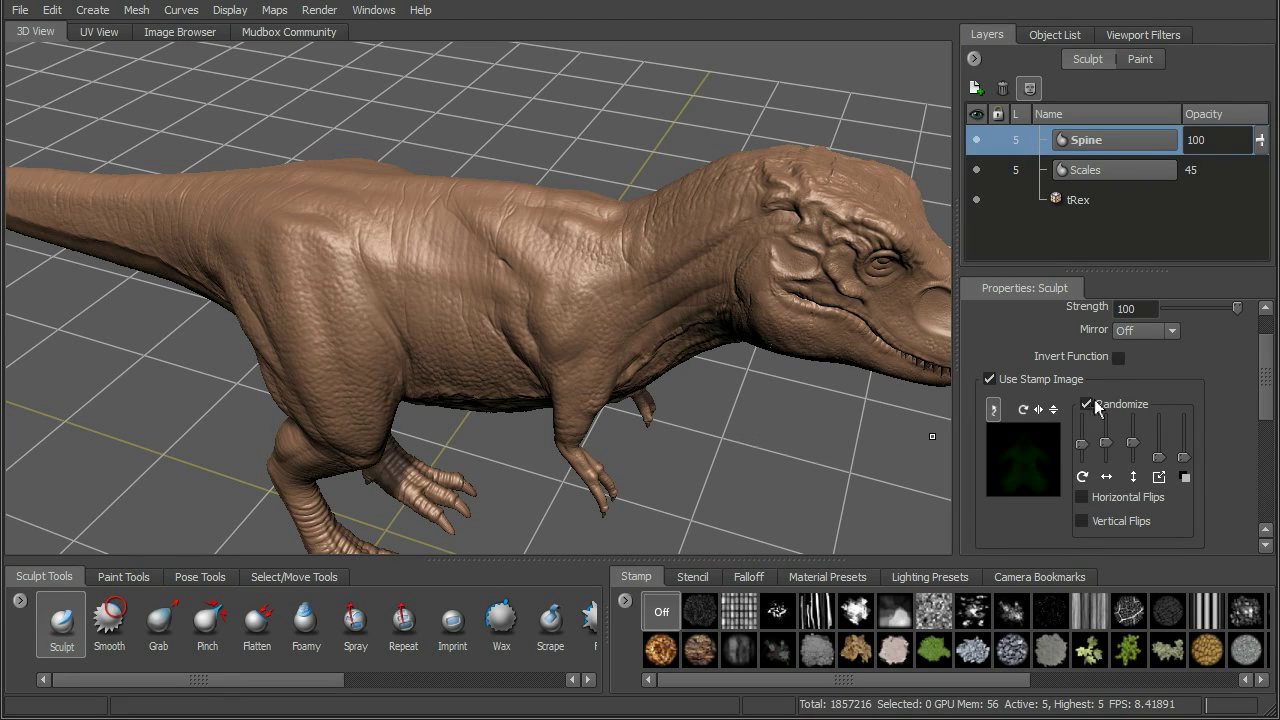
left_click(1090, 408)
Step: Try a stamp stroke without randomization along the T-Rex's back and undo it
left_click_drag(405, 272, 404, 346, "alt")
left_click_drag(468, 276, 523, 325, "alt")
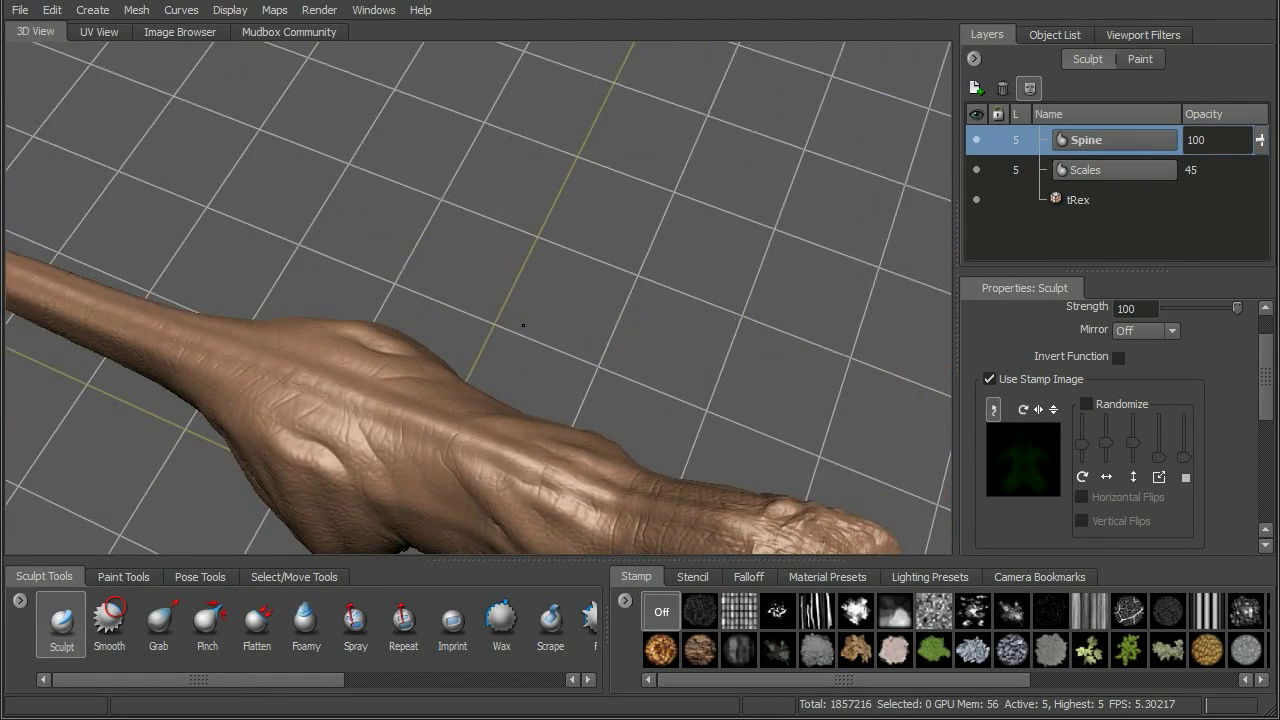
right_click_drag(523, 325, 409, 446, "alt")
left_click_drag(395, 482, 270, 446)
key("ctrl+z")
Step: Set the stamp spacing distance to 100 and stamp the spine form along the ridge of the T-Rex's back
middle_click_drag(634, 520, 698, 351, "alt")
left_click_drag(698, 351, 662, 345, "alt")
right_click_drag(662, 345, 648, 322, "alt")
middle_click_drag(648, 322, 644, 298, "alt")
left_click_drag(561, 205, 620, 200, "alt")
left_click_drag(1269, 382, 1270, 395)
scroll(1255, 420, "down", 3)
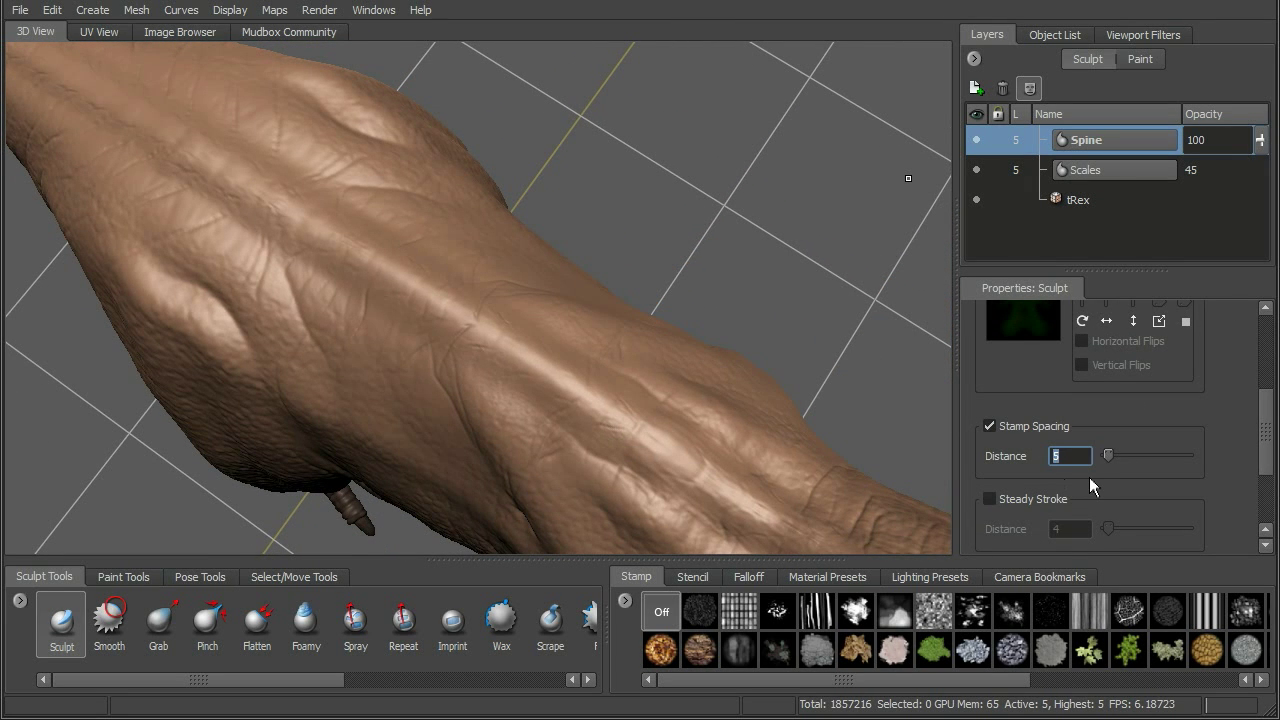
type("100")
key("Return")
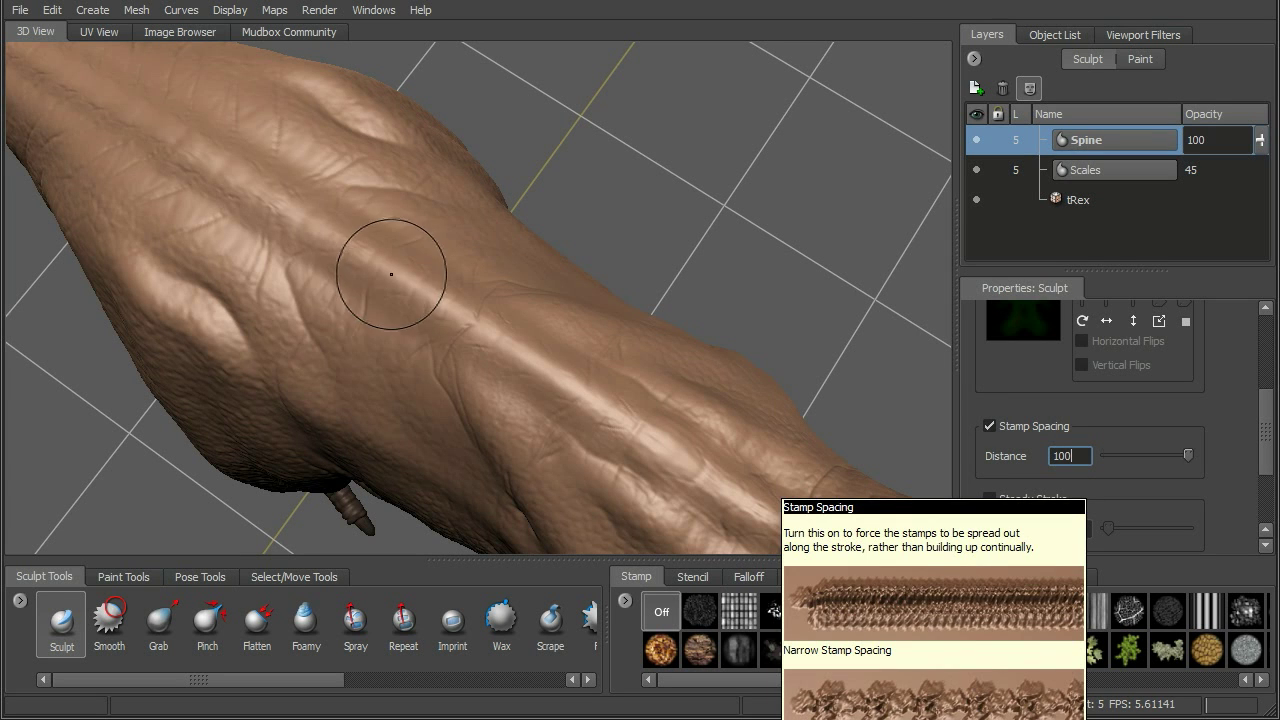
left_click_drag(583, 400, 455, 310)
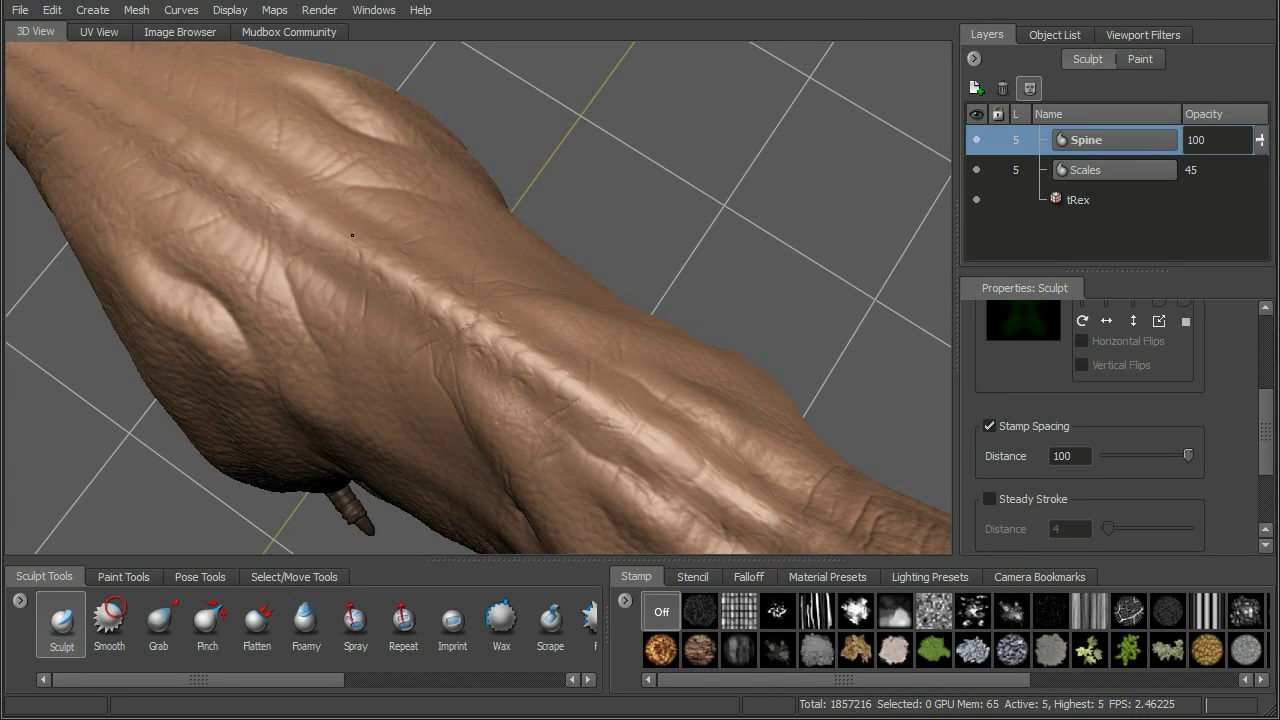
Step: Undo the last stamp stroke along the T-Rex's back and raise the Sculpt tool's buildup to 100
left_click_drag(327, 216, 321, 213)
key("ctrl+z")
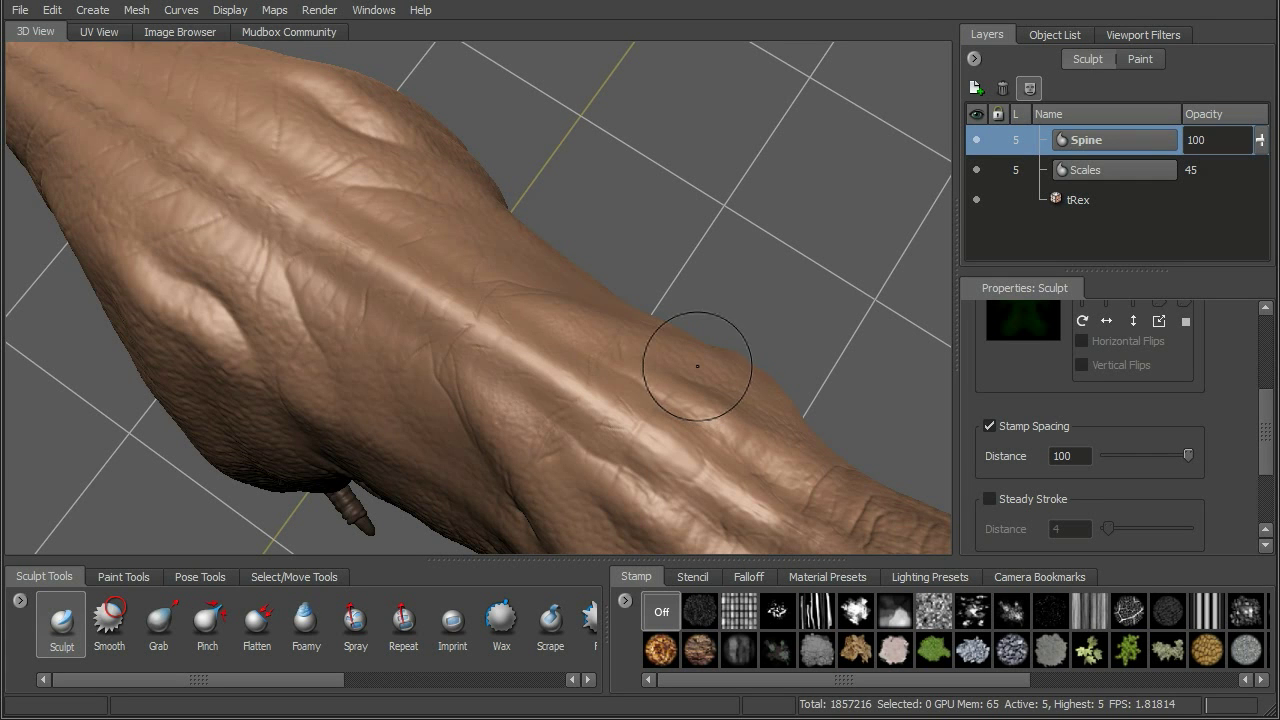
left_click_drag(724, 434, 871, 419, "alt")
scroll(1266, 434, "down", 3)
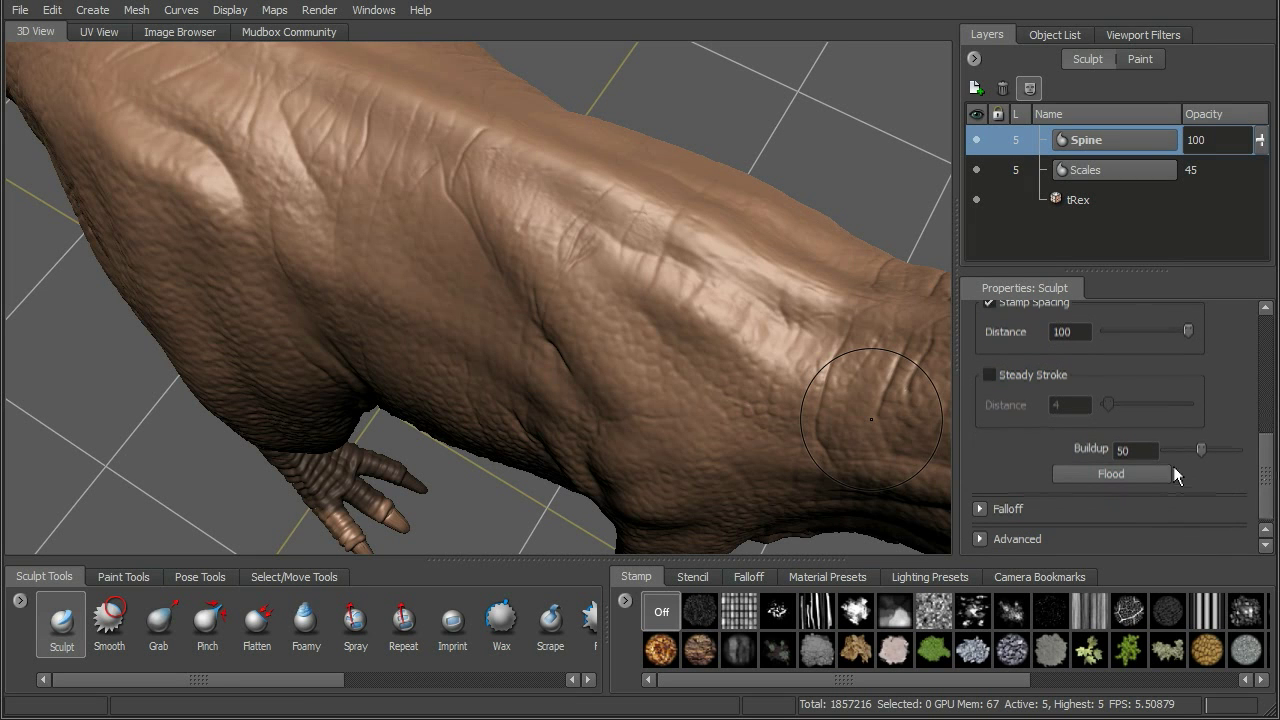
left_click_drag(1201, 449, 1240, 450)
Step: Try two spine stamp strokes along the ridge of the T-Rex's back at full buildup and undo both
left_click_drag(670, 316, 586, 242, "alt")
left_click_drag(643, 359, 362, 158)
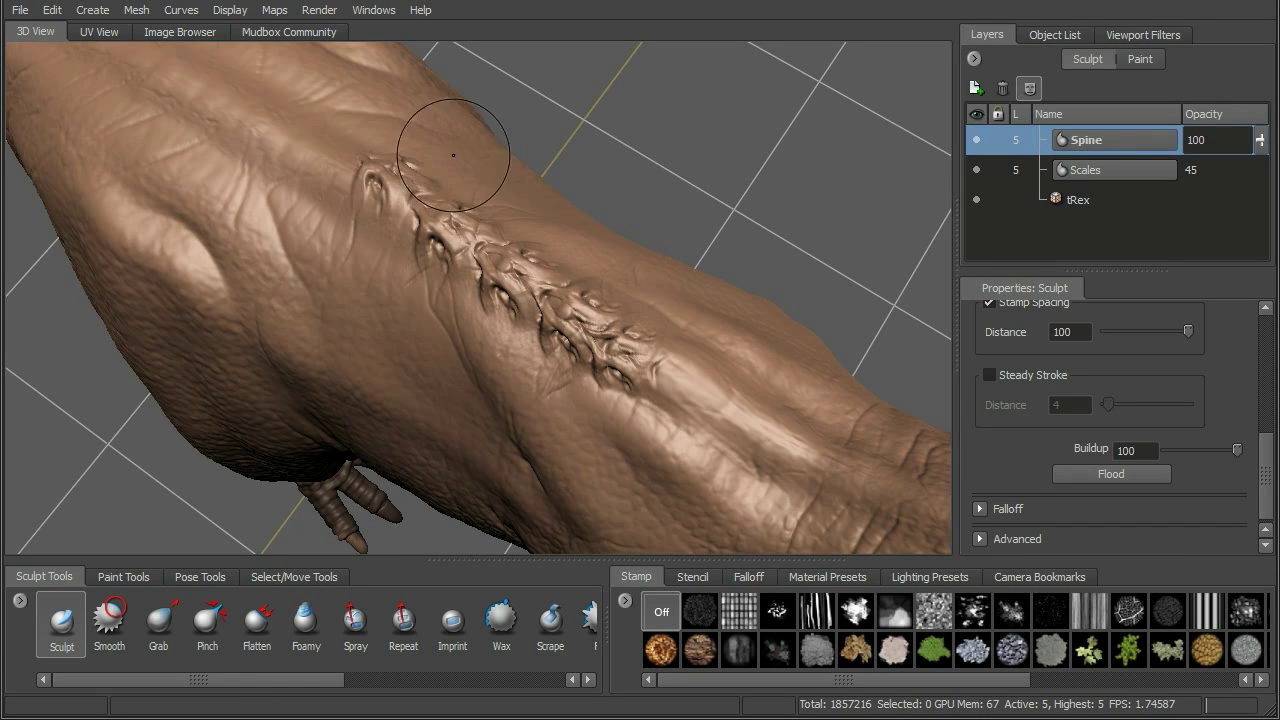
right_click_drag(712, 287, 700, 274, "alt")
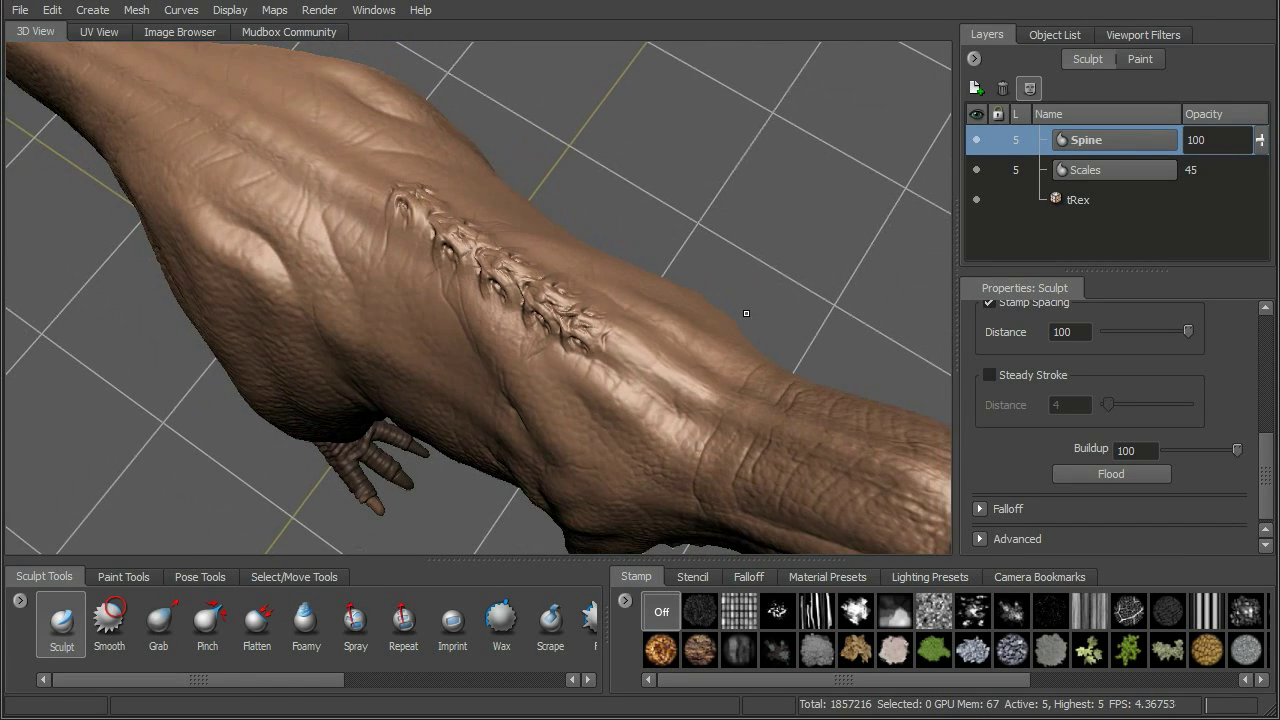
key("ctrl+z")
left_click_drag(691, 392, 482, 242)
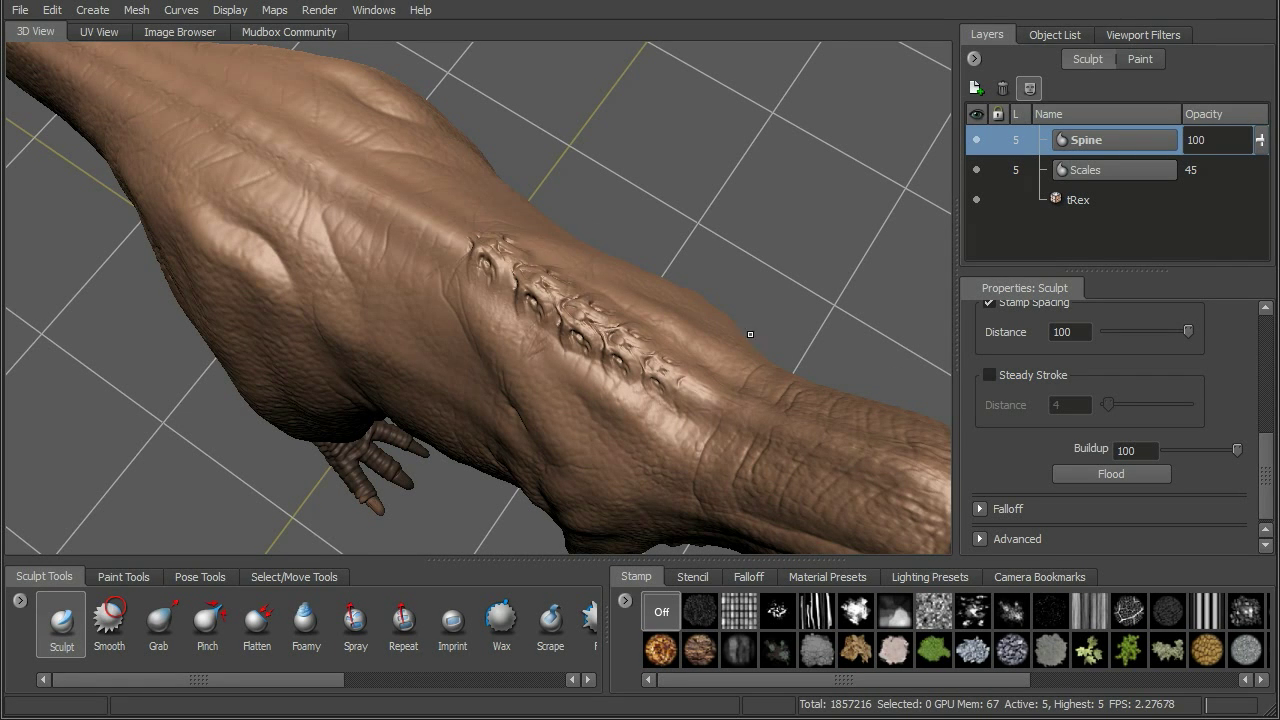
key("ctrl+z")
Step: Set the pen pressure minimum strength to 20%, try a short stamp stroke on the back and undo it
scroll(1041, 527, "down", 1)
left_click(979, 533)
left_click_drag(1268, 461, 1262, 500)
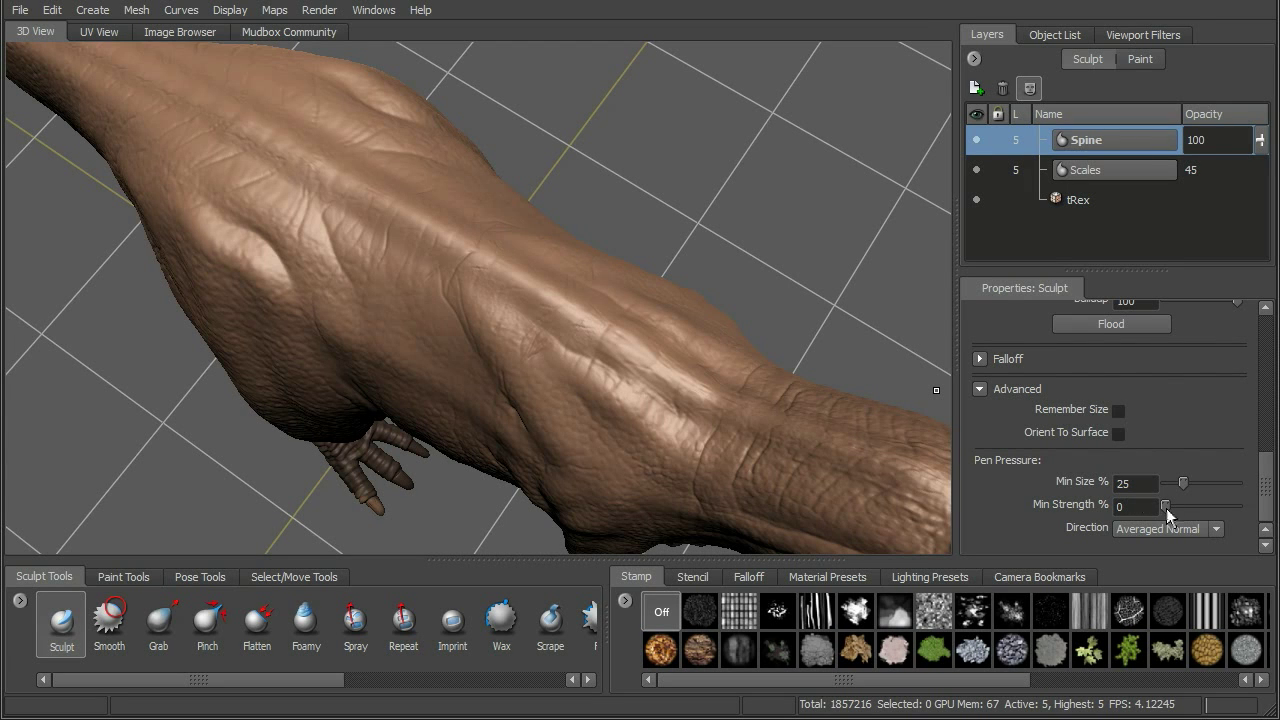
left_click_drag(1142, 506, 1106, 508)
type("20")
mouse_move(694, 371)
left_mouse_down()
mouse_move(686, 386)
mouse_move(663, 352)
left_mouse_up()
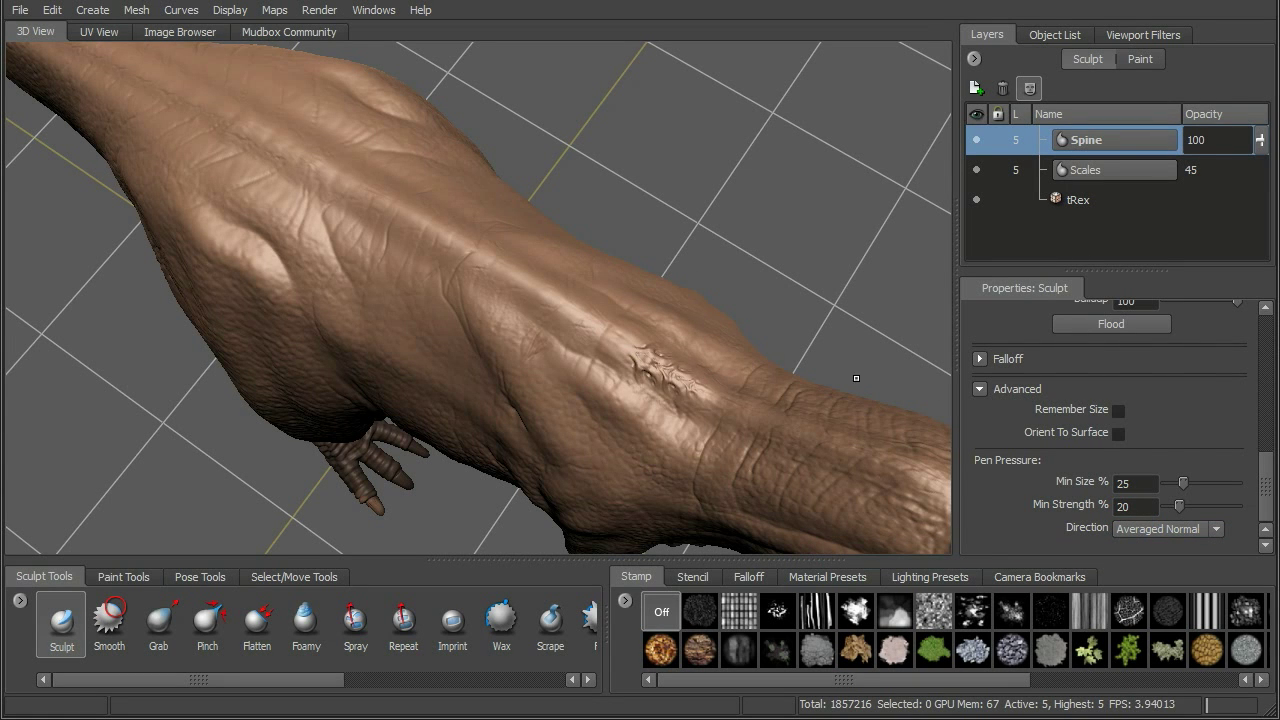
key("ctrl+z")
left_click_drag(831, 373, 865, 349, "alt")
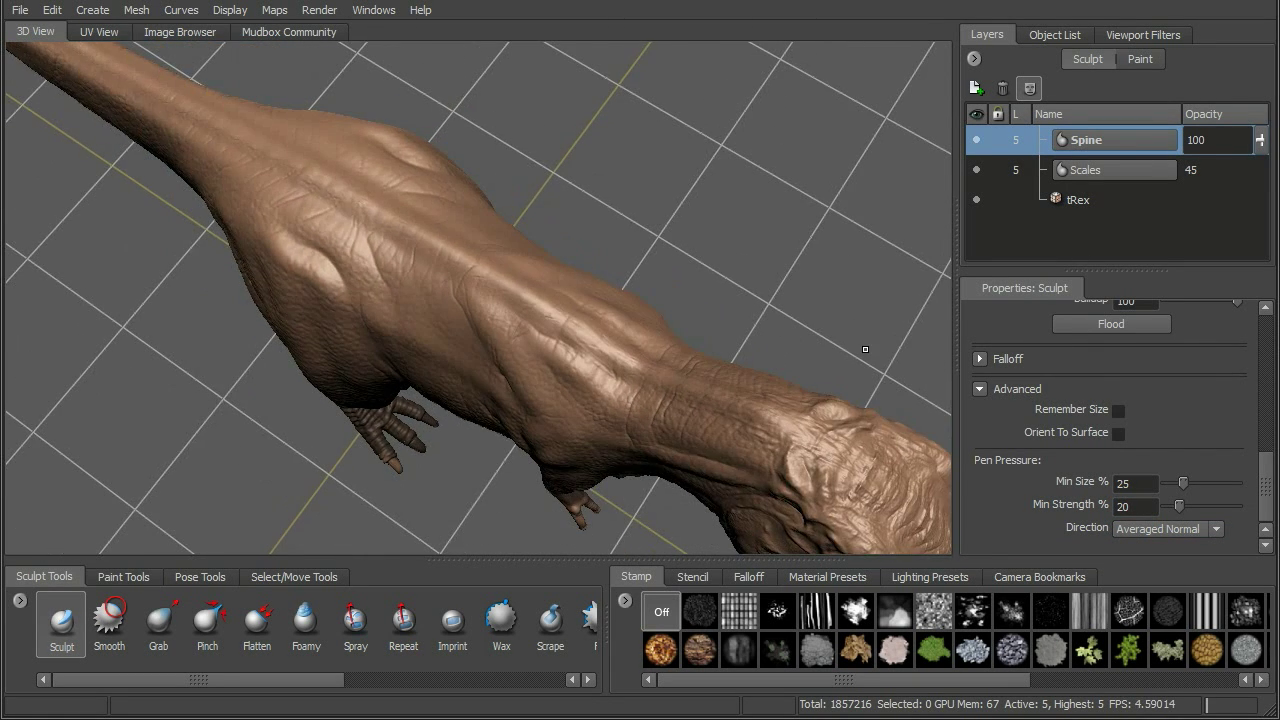
Step: Turn on Steady Stroke with a distance of 8 and stamp the spine form down the back of the T-Rex's neck
left_click_drag(1273, 505, 1273, 442)
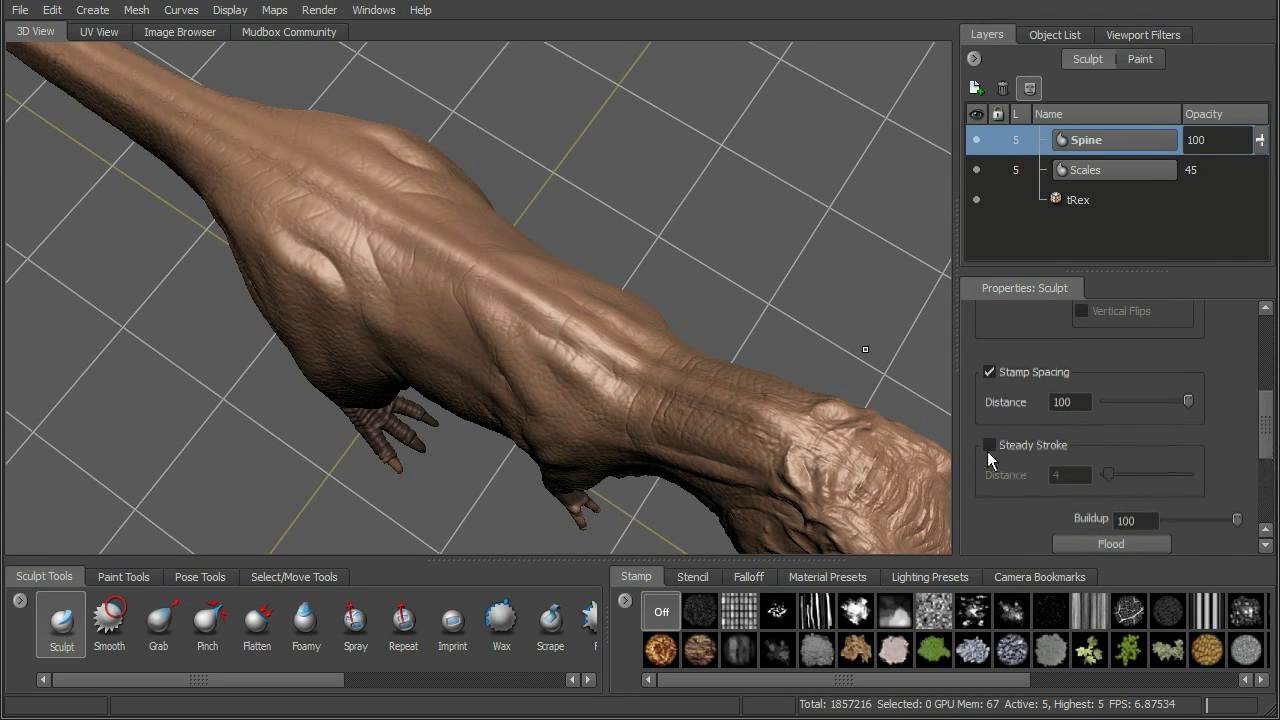
mouse_move(866, 384)
left_mouse_down("alt")
mouse_move(902, 411)
mouse_move(689, 374)
mouse_move(717, 364)
mouse_move(668, 338)
mouse_move(675, 205)
left_mouse_up("alt")
right_click_drag(675, 205, 735, 143, "alt")
left_click_drag(709, 155, 660, 212)
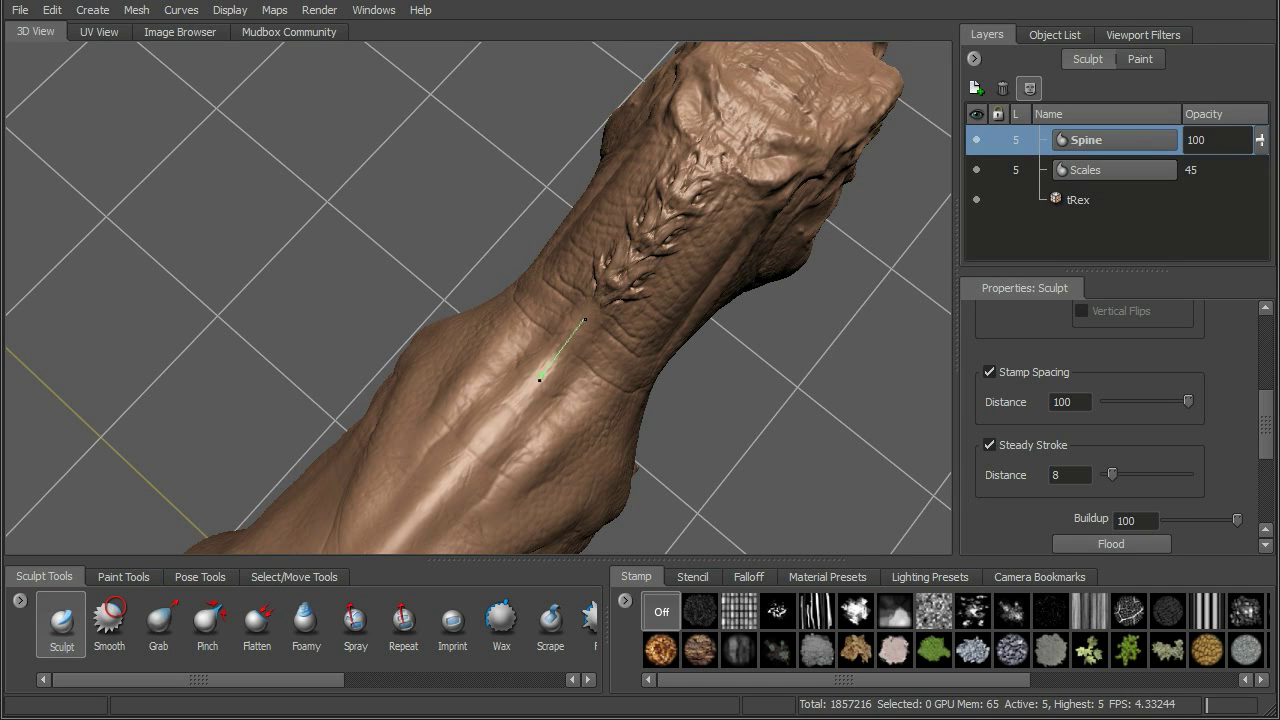
Step: Inspect the stamped spines on the neck up close and undo the stroke
mouse_move(680, 322)
left_mouse_down("alt")
mouse_move(706, 297)
mouse_move(689, 337)
mouse_move(695, 391)
left_mouse_up("alt")
right_click_drag(695, 391, 676, 240, "alt")
left_click_drag(676, 240, 586, 223, "alt")
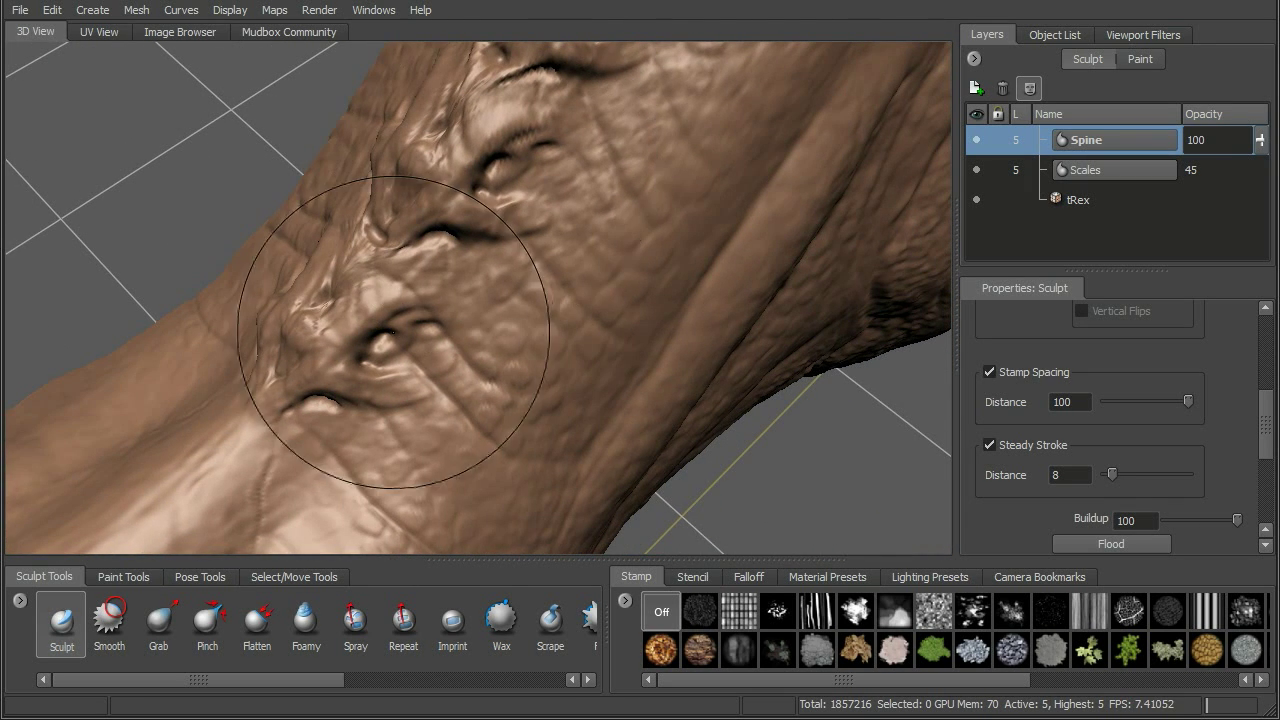
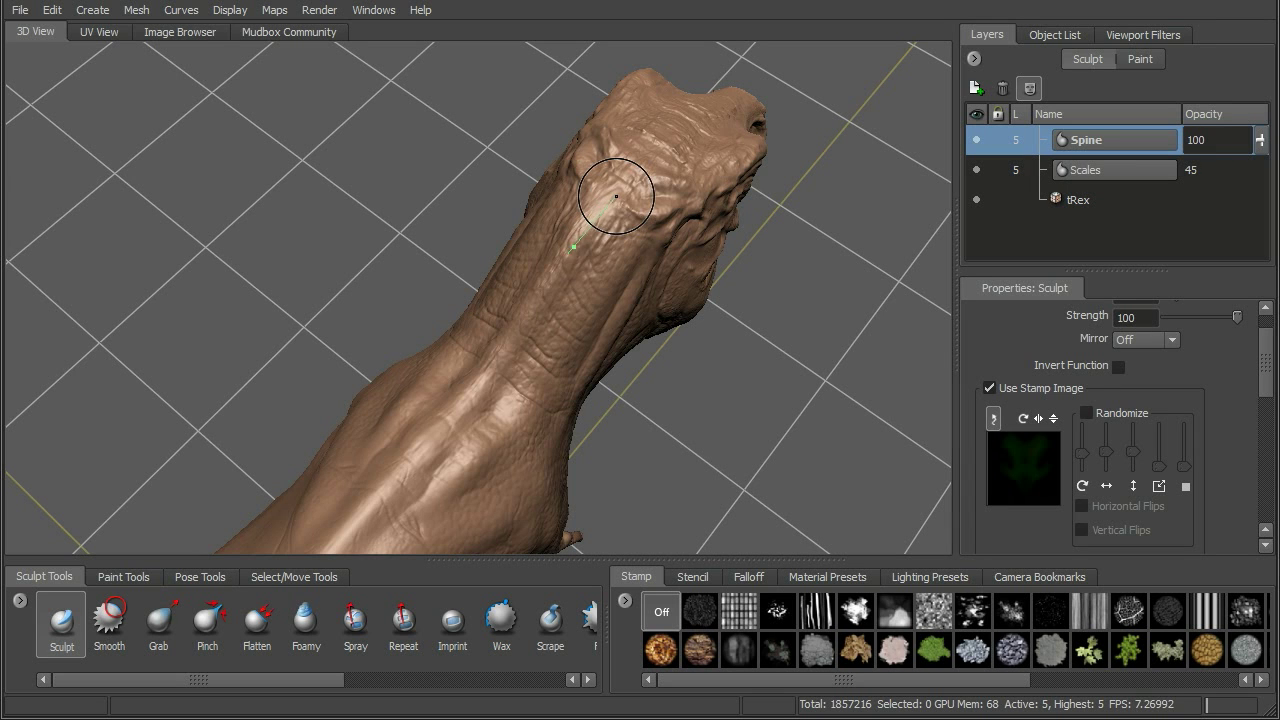
key("ctrl+z")
Step: Set the Sculpt tool's pen pressure minimum strength to 50%
mouse_move(658, 332)
left_mouse_down("alt")
mouse_move(715, 345)
mouse_move(750, 330)
left_mouse_up("alt")
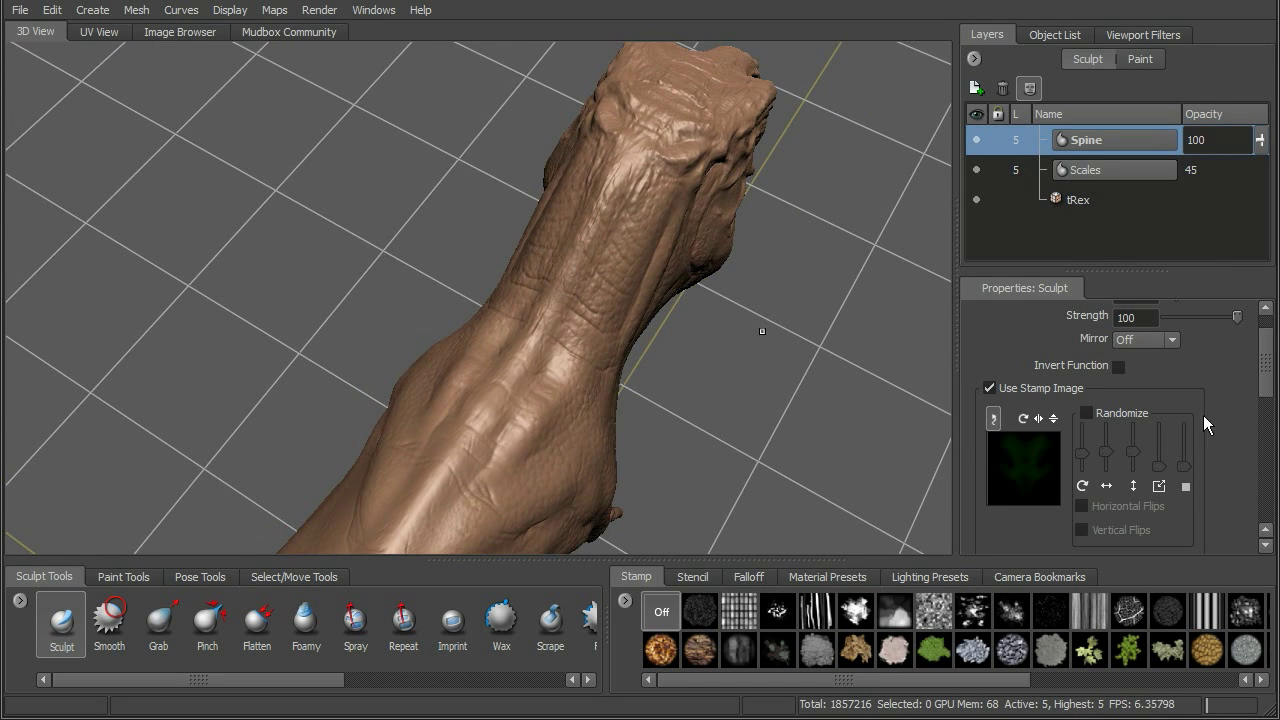
left_click_drag(1272, 378, 1274, 503)
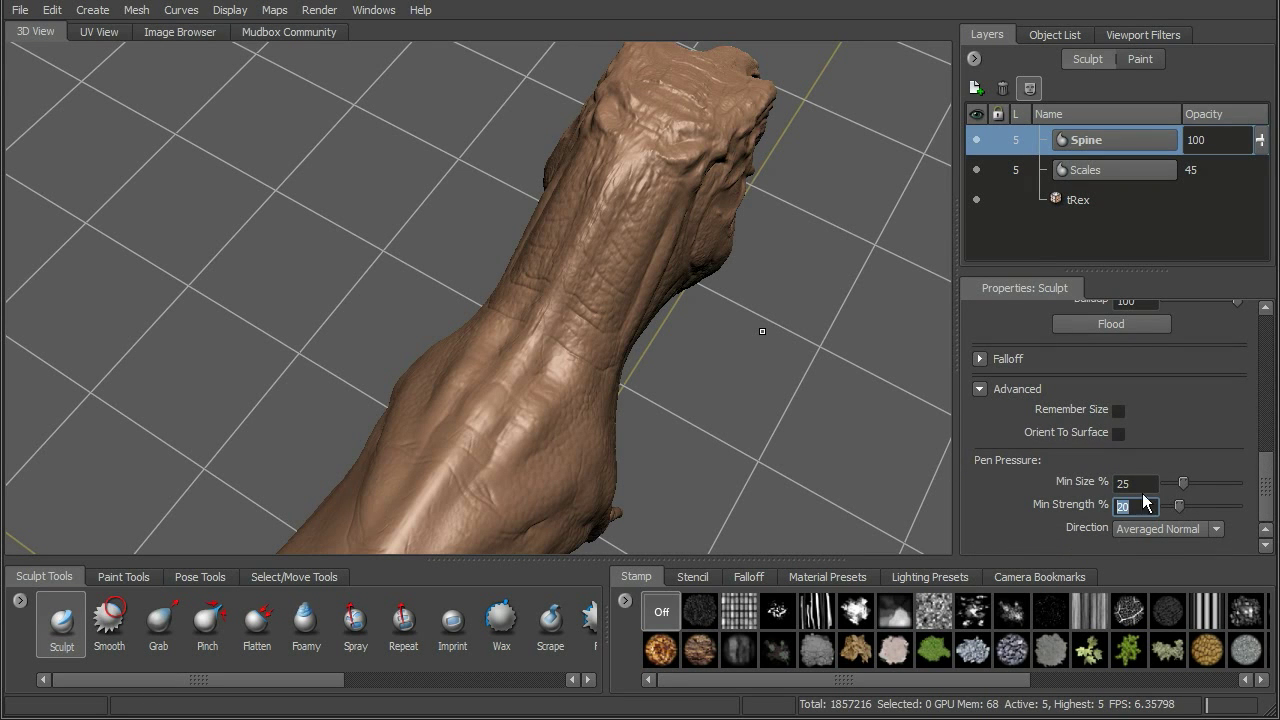
type("50")
Step: Stamp a row of spines from the back of the T-Rex's head down the neck to the shoulders
mouse_move(660, 210)
left_mouse_down("alt")
mouse_move(656, 144)
mouse_move(597, 261)
left_mouse_up("alt")
key("ctrl+z")
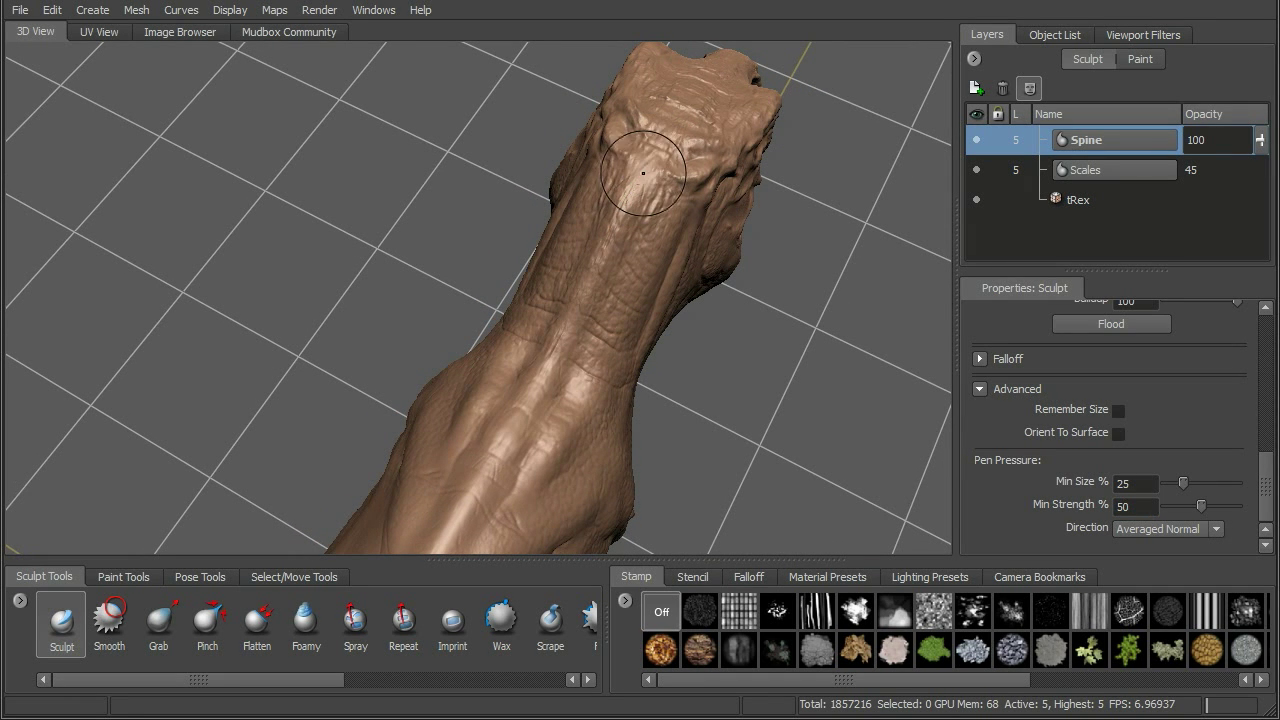
left_click_drag(648, 162, 504, 456)
left_click_drag(474, 497, 464, 510)
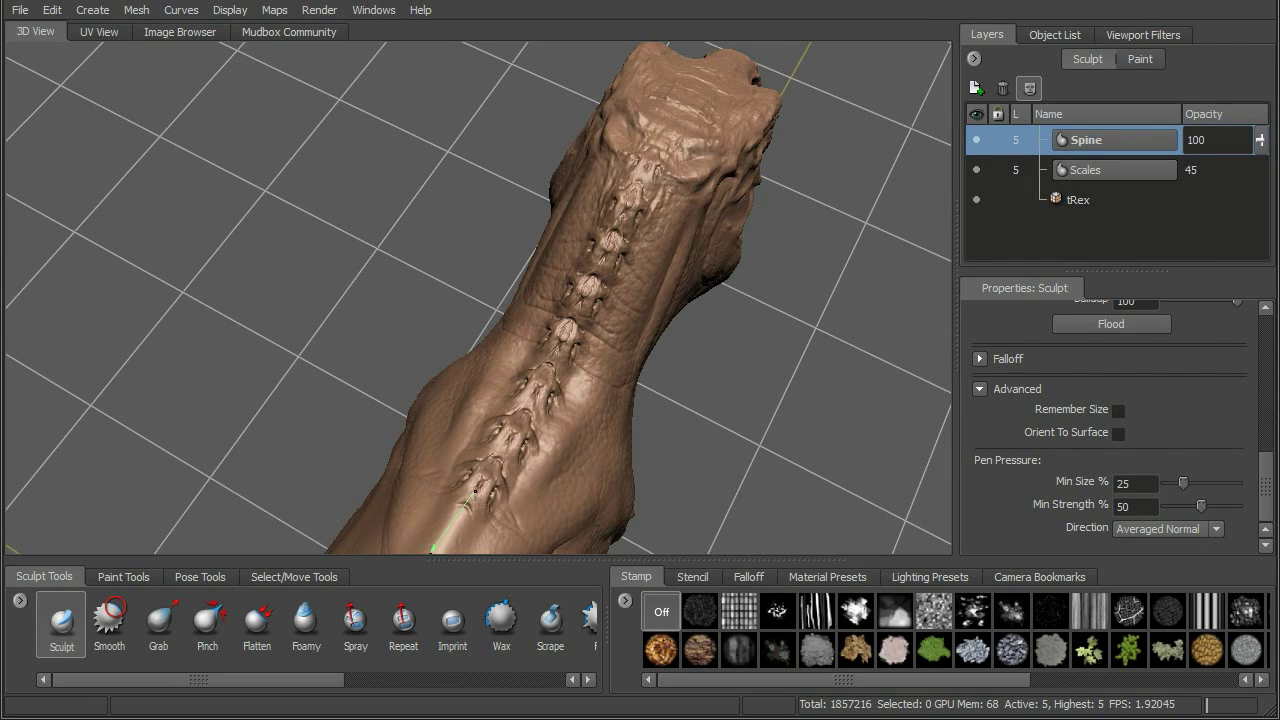
Step: Continue the row of stamped spines from the shoulders along the ridge of the back to the hips
mouse_move(552, 456)
middle_mouse_down("alt")
mouse_move(637, 344)
mouse_move(684, 240)
mouse_move(674, 208)
middle_mouse_up("alt")
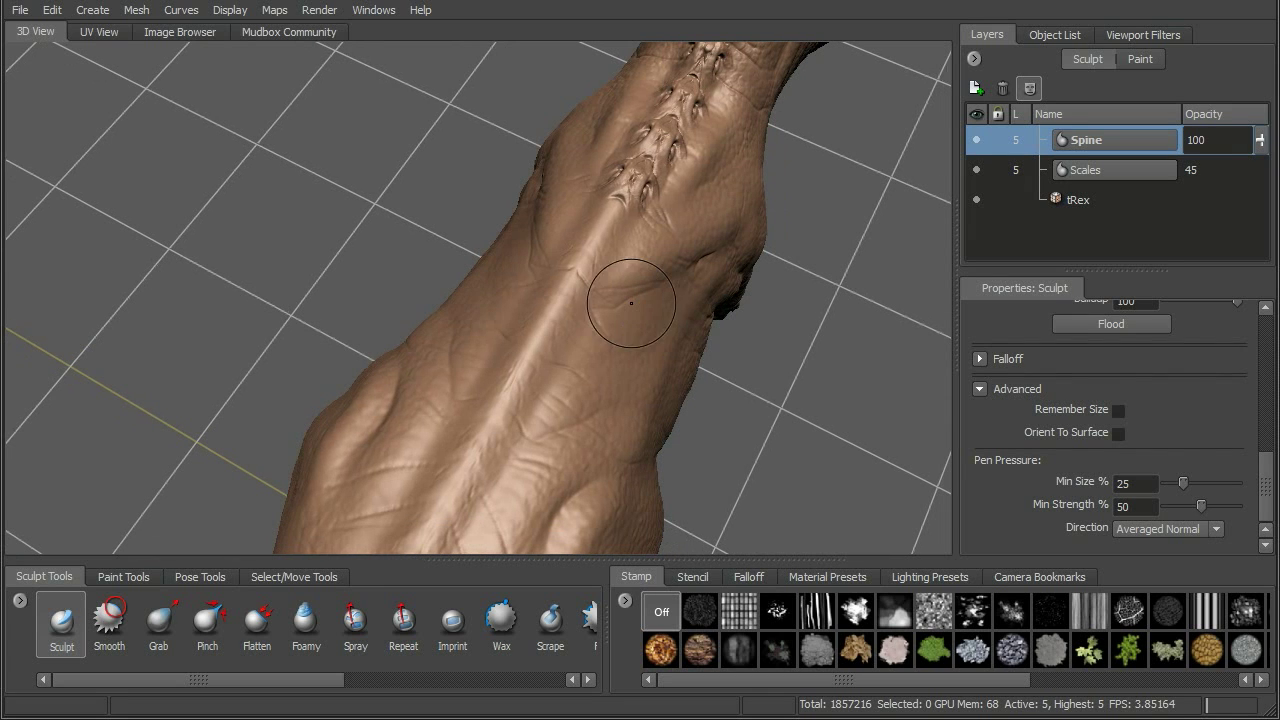
left_click_drag(631, 184, 579, 131)
left_click_drag(596, 240, 553, 287)
key("ctrl+z")
mouse_move(621, 211)
left_mouse_down()
mouse_move(620, 138)
mouse_move(570, 267)
left_mouse_up()
mouse_move(619, 200)
left_mouse_down()
mouse_move(518, 357)
mouse_move(428, 548)
left_mouse_up()
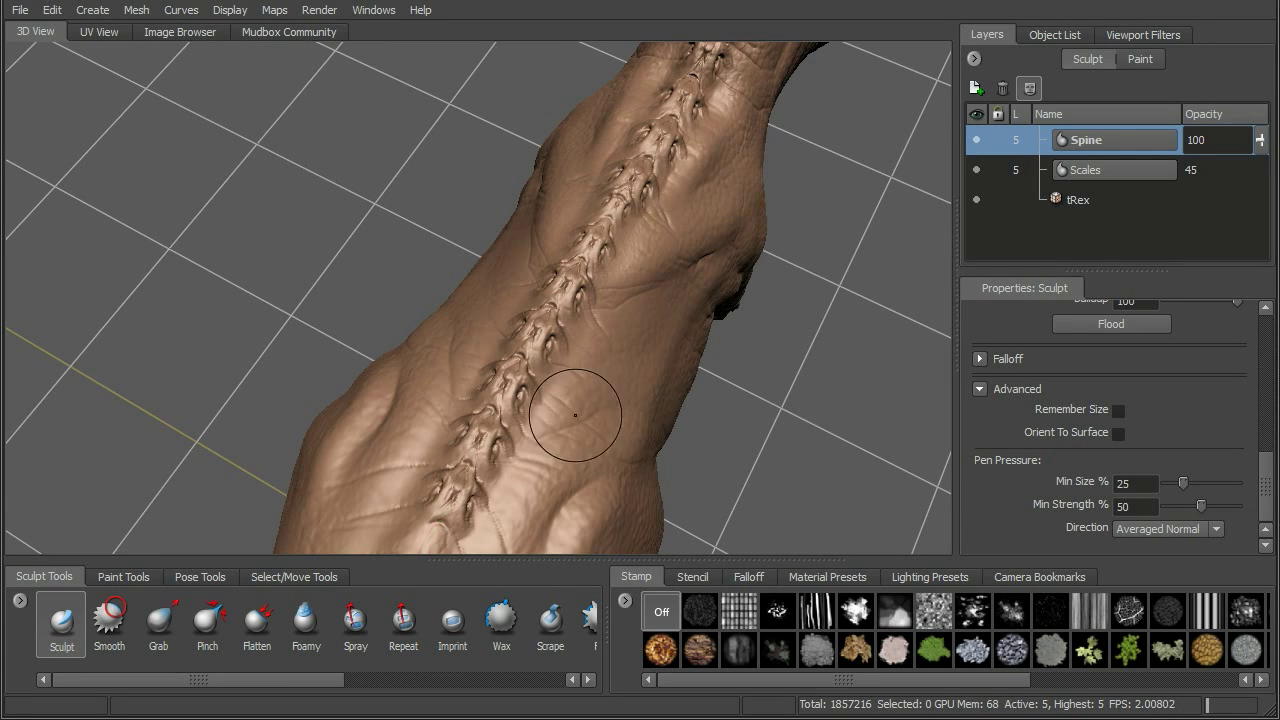
Step: Extend the row of stamped spines over the hips and onto the base of the tail
right_click_drag(745, 325, 696, 299, "alt")
middle_click_drag(696, 299, 925, 297, "alt")
left_click_drag(925, 297, 751, 240, "alt")
right_click_drag(752, 240, 780, 279, "alt")
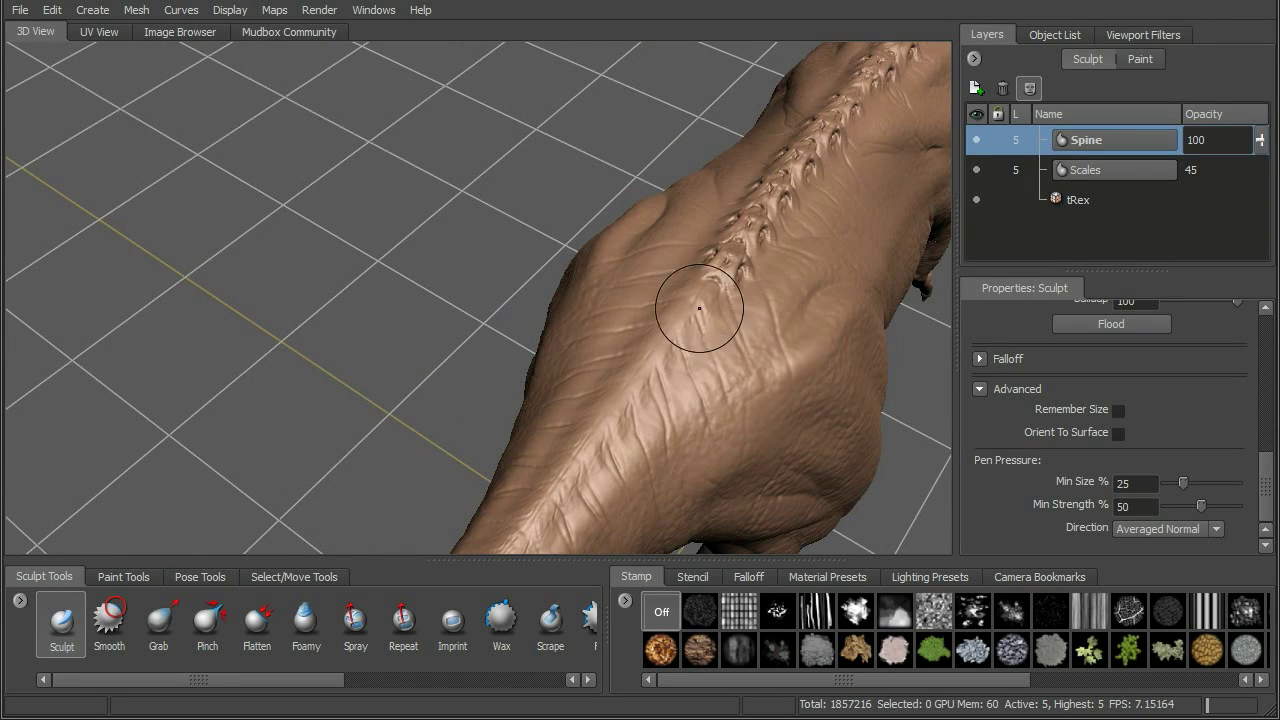
left_click_drag(676, 318, 600, 420)
left_click_drag(571, 463, 521, 532)
Step: Examine the stamped spines along the T-Rex's back up close, from above and in side profile
mouse_move(762, 311)
right_mouse_down("alt")
mouse_move(799, 329)
mouse_move(814, 371)
right_mouse_up("alt")
left_click_drag(814, 371, 658, 351, "alt")
right_click_drag(658, 351, 600, 286, "alt")
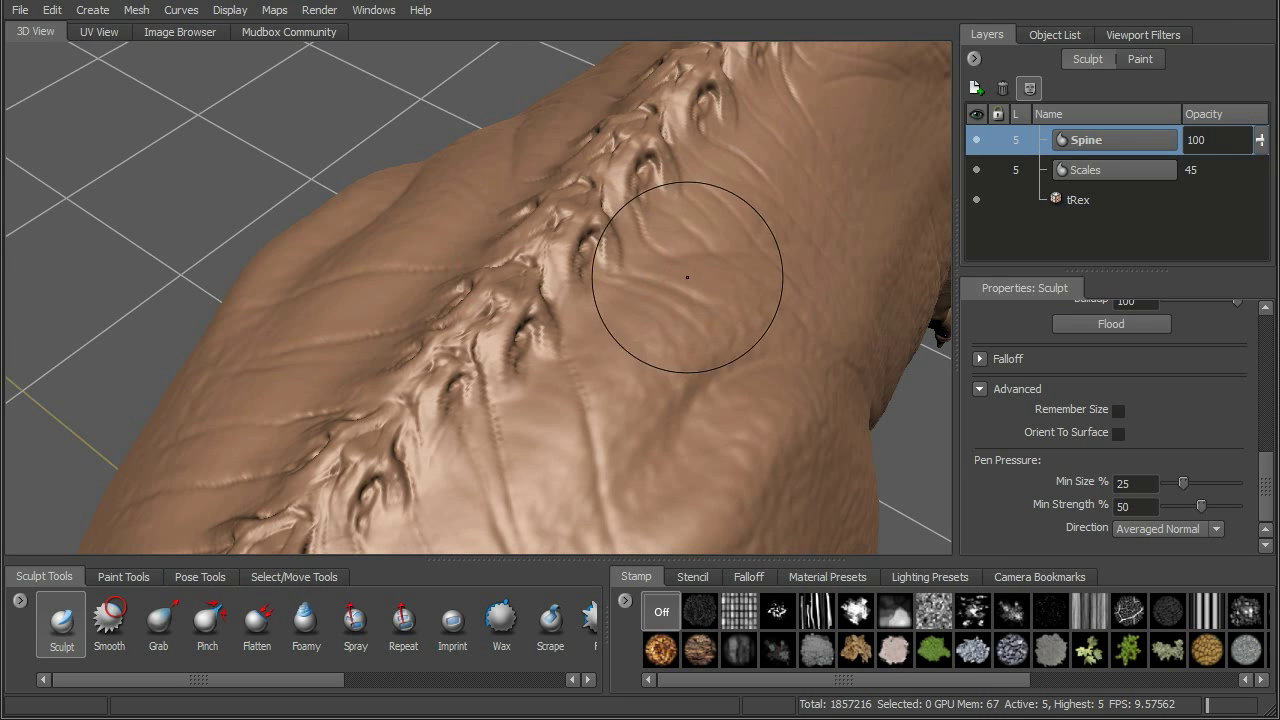
left_click_drag(766, 257, 762, 285, "alt")
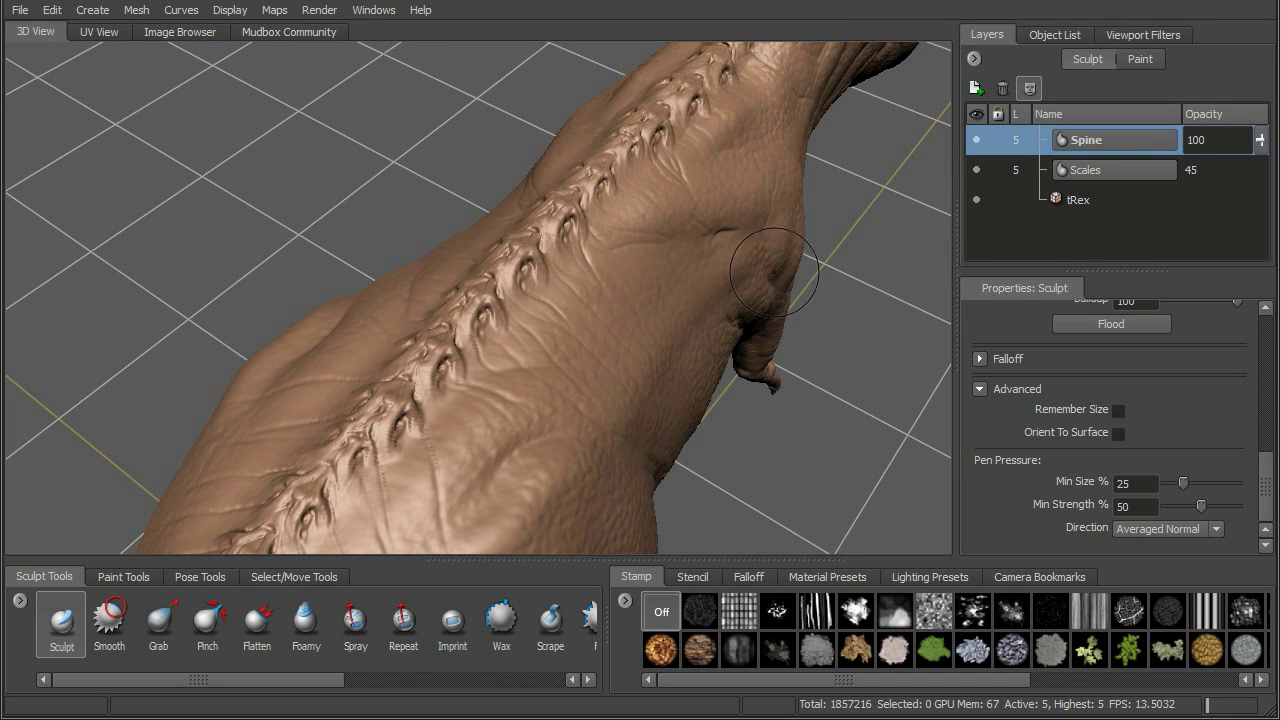
left_click_drag(661, 344, 678, 383, "alt")
right_click_drag(678, 383, 825, 365, "alt")
left_click_drag(472, 330, 671, 371, "alt")
right_click_drag(738, 354, 705, 310, "alt")
mouse_move(725, 310)
left_mouse_down("alt")
mouse_move(655, 299)
mouse_move(729, 329)
mouse_move(697, 277)
left_mouse_up("alt")
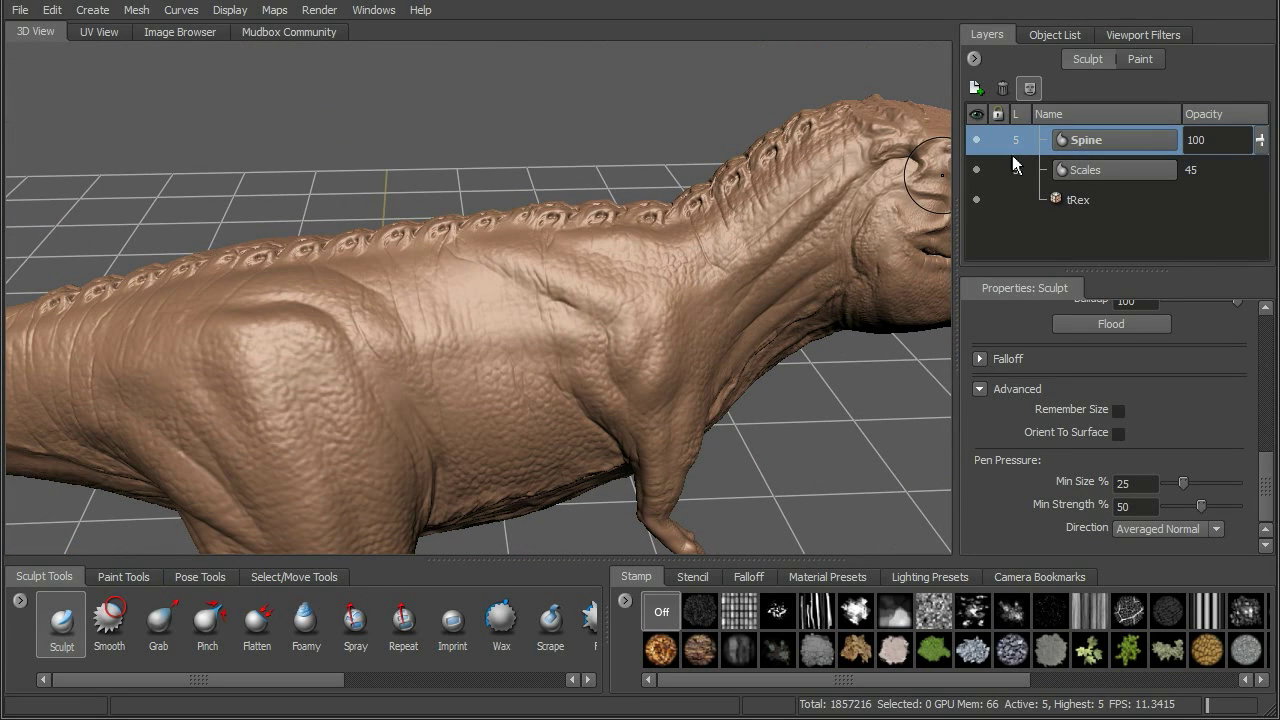
Step: Lower the Spine layer's opacity and restore it to 100 to compare the spines' strength along the back and neck
left_click_drag(1259, 141, 1263, 220)
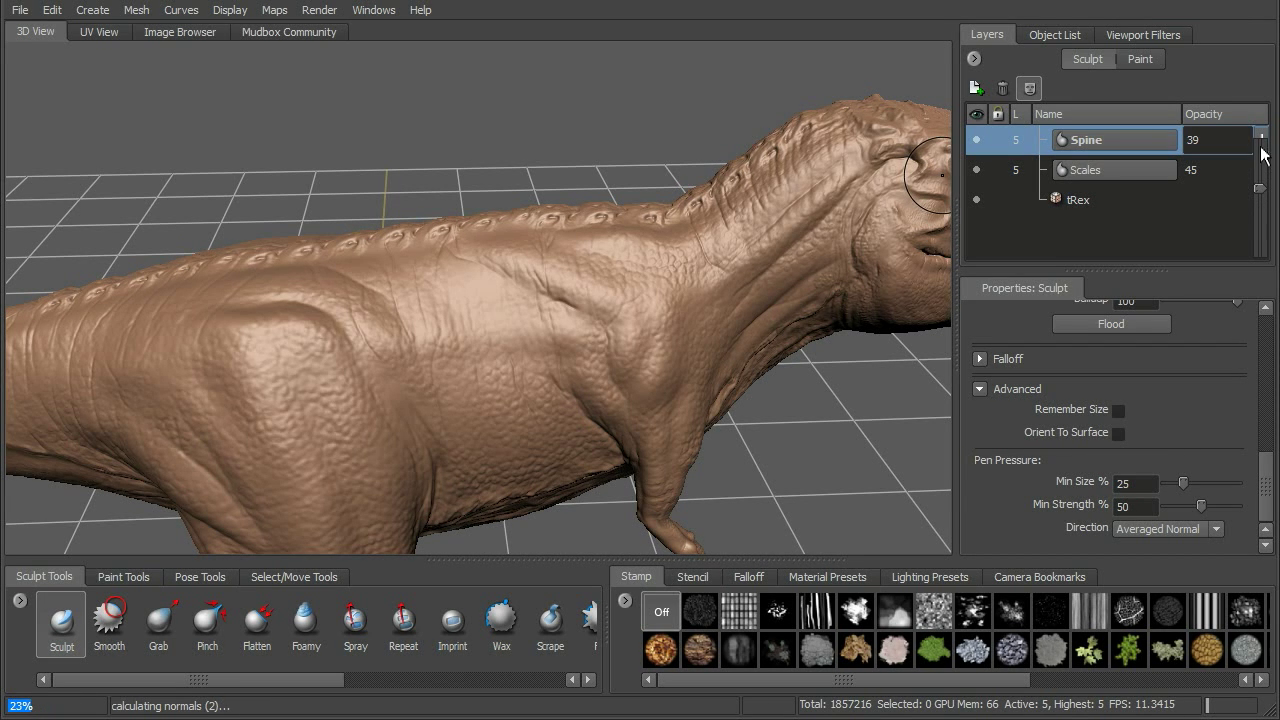
left_click_drag(1262, 148, 1257, 145)
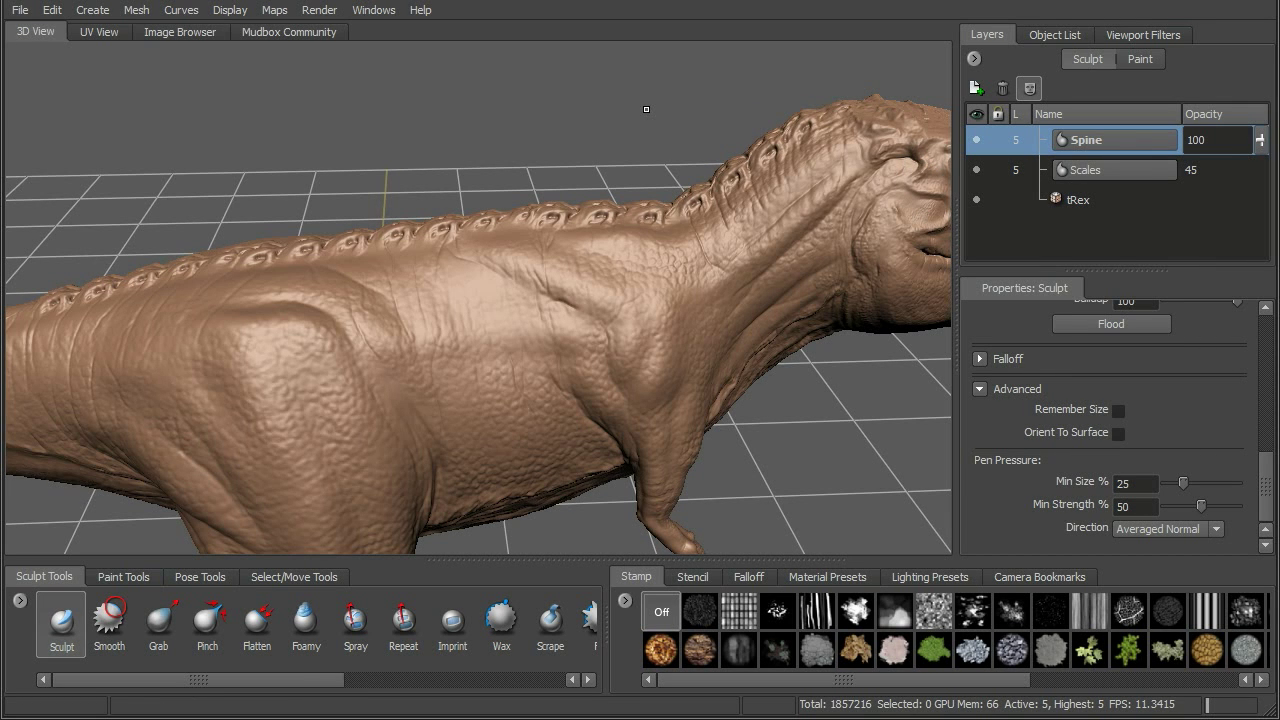
mouse_move(611, 124)
left_mouse_down("alt")
mouse_move(566, 121)
mouse_move(645, 228)
left_mouse_up("alt")
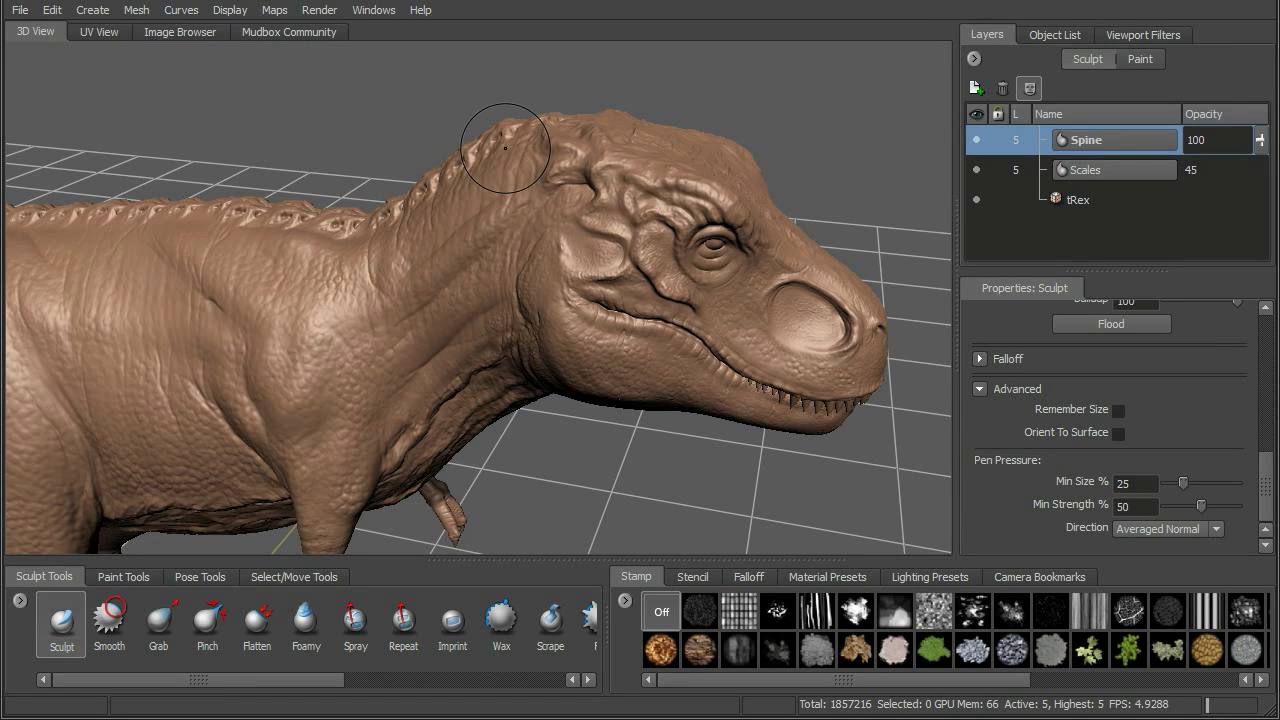
middle_click_drag(473, 192, 510, 166, "alt")
left_click_drag(510, 165, 559, 157, "alt")
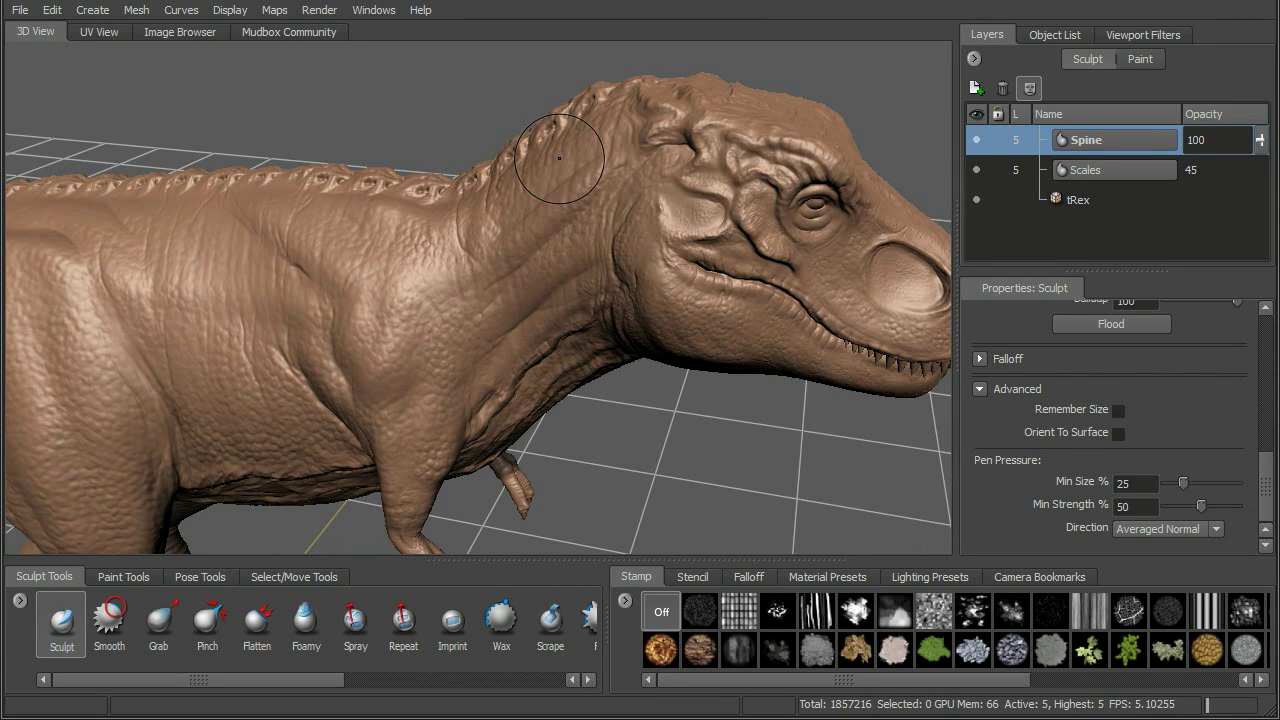